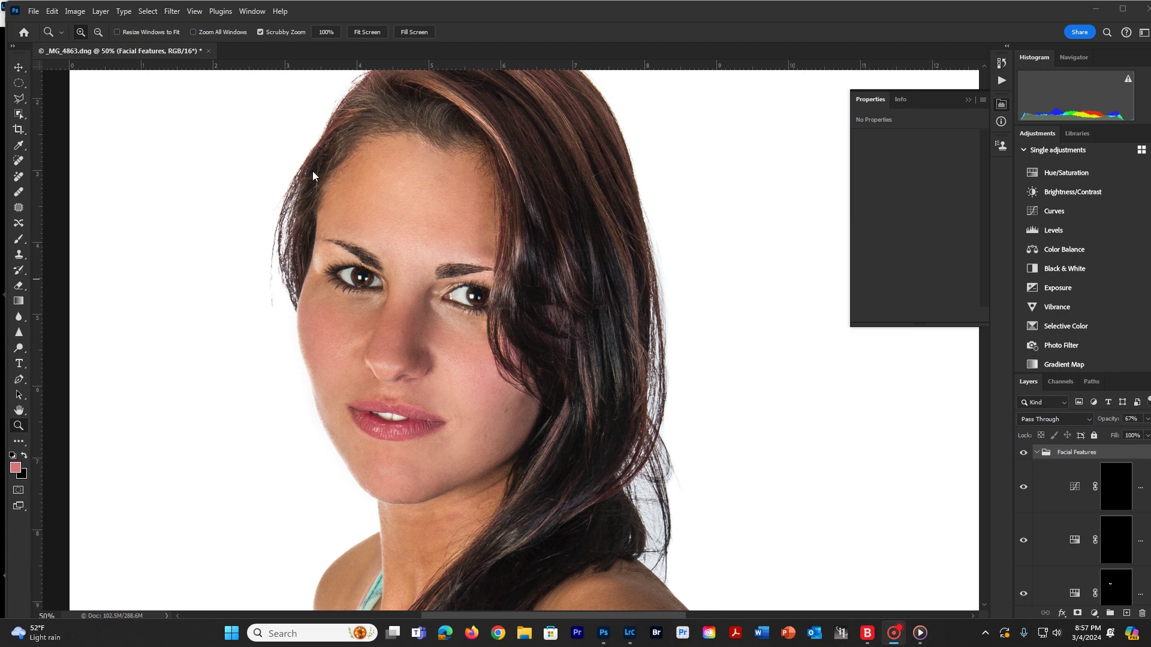
- Outline a long, narrow strip of dark hair above the covered side of the forehead with the Polygonal Lasso
{"action": "left_click", "coordinate": [22, 99]}
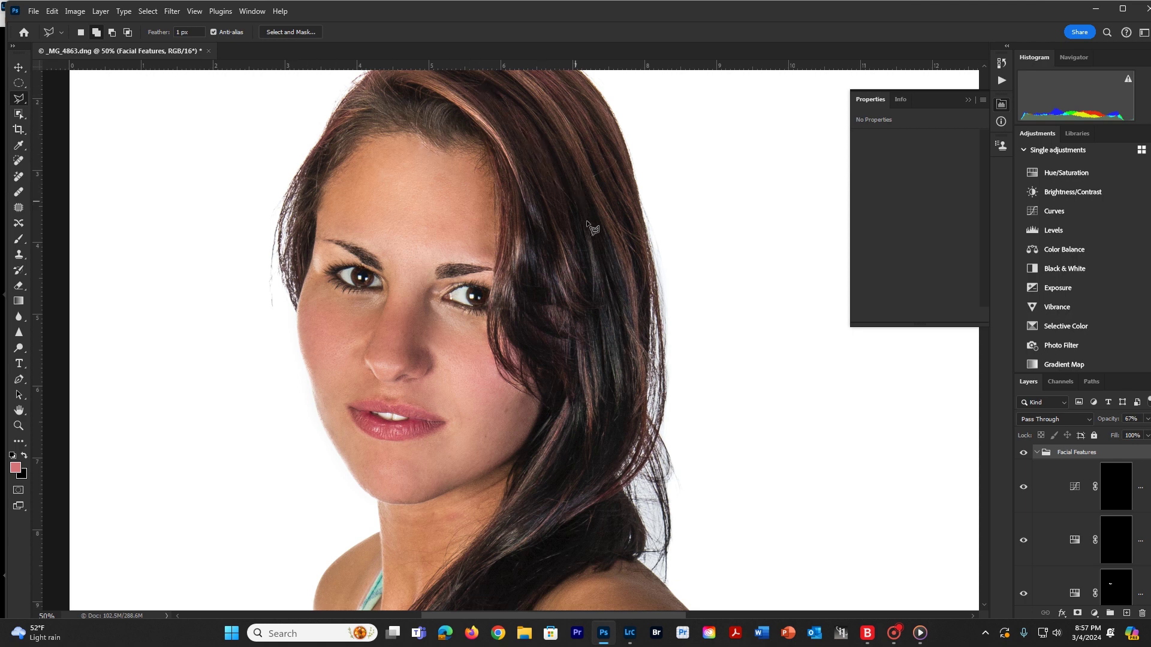
{"action": "left_click", "coordinate": [498, 93]}
{"action": "left_click", "coordinate": [543, 135]}
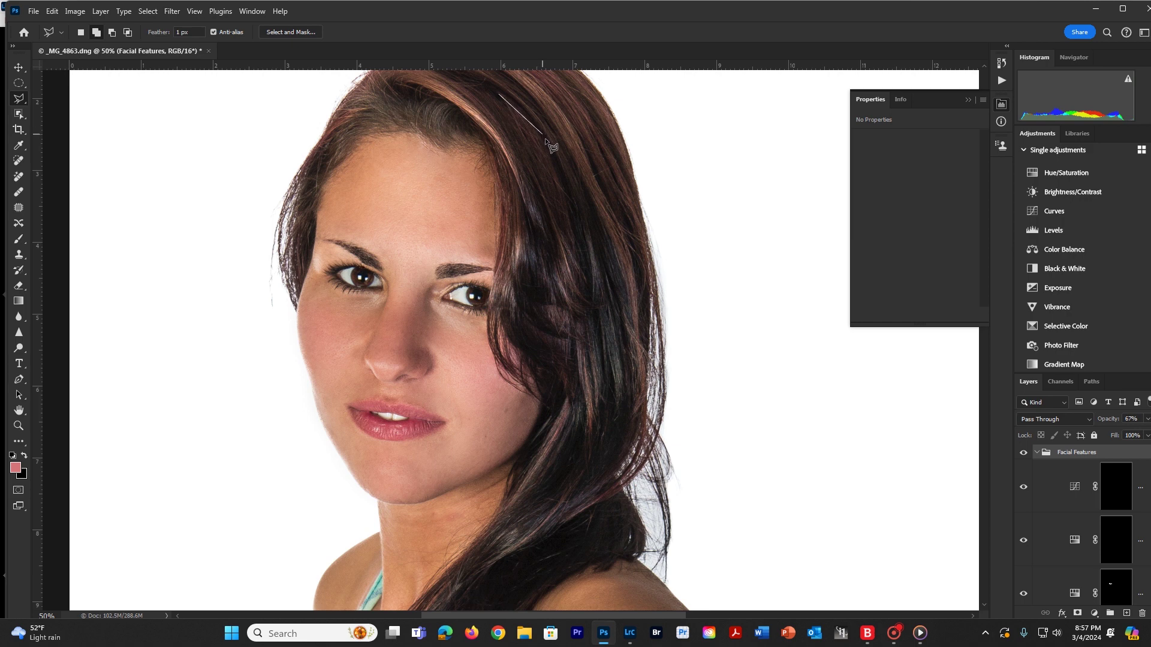
{"action": "left_click", "coordinate": [577, 246]}
{"action": "left_click", "coordinate": [567, 253]}
{"action": "left_click", "coordinate": [539, 216]}
{"action": "left_click", "coordinate": [497, 97]}
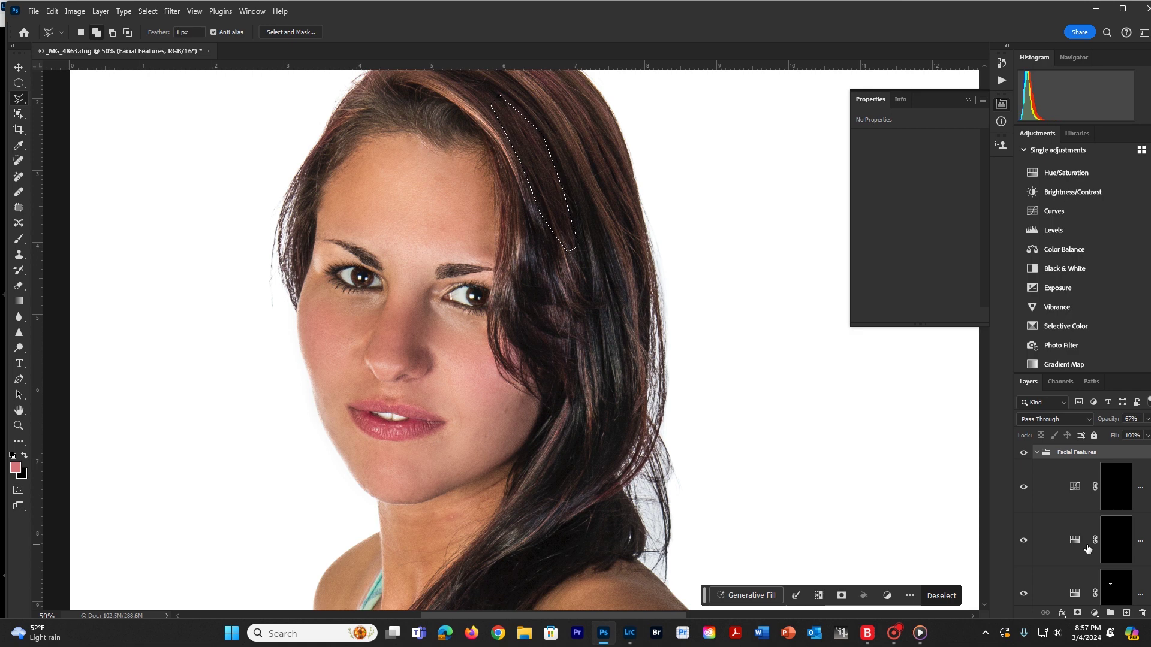
- Collapse the Facial Features group, stamp all visible layers into a new layer above it, and copy the selected hair strip to its own layer
{"action": "scroll", "coordinate": [1088, 548], "scroll_direction": "down", "scroll_amount": 2}
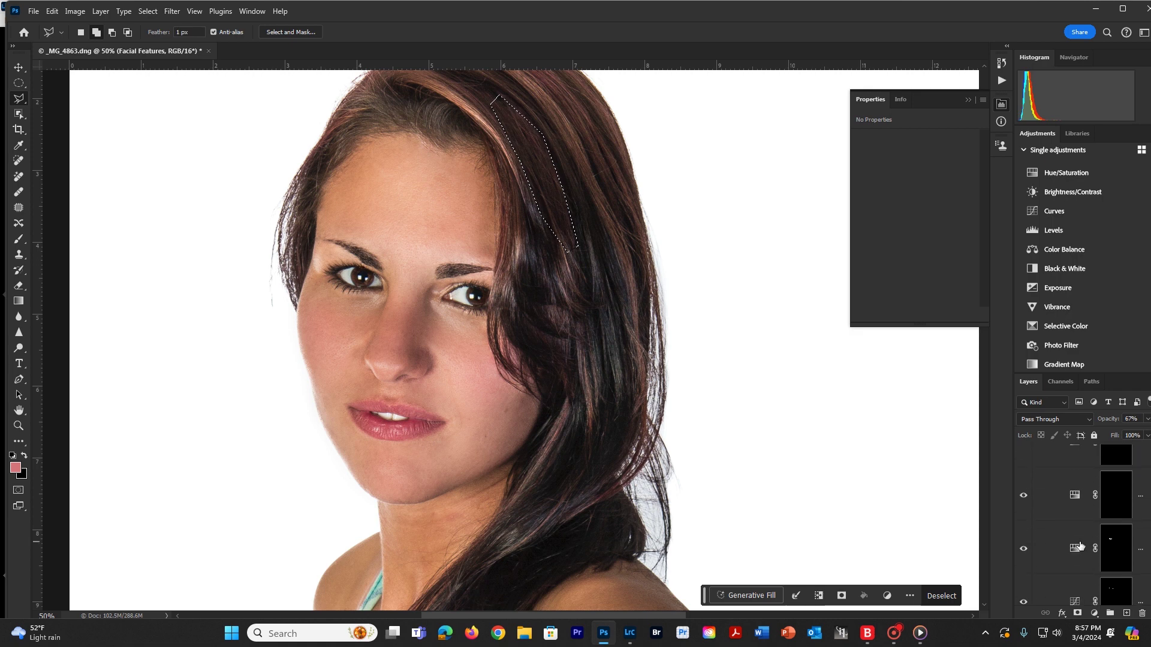
{"action": "scroll", "coordinate": [1080, 547], "scroll_direction": "up", "scroll_amount": 2}
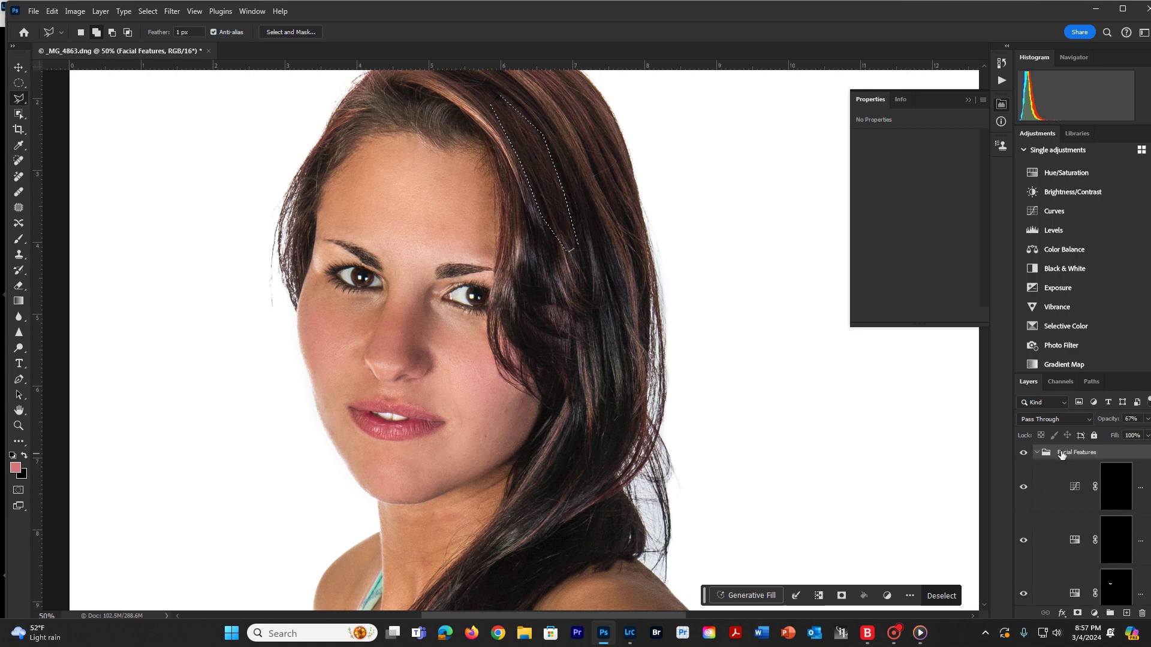
{"action": "left_click", "coordinate": [1037, 453]}
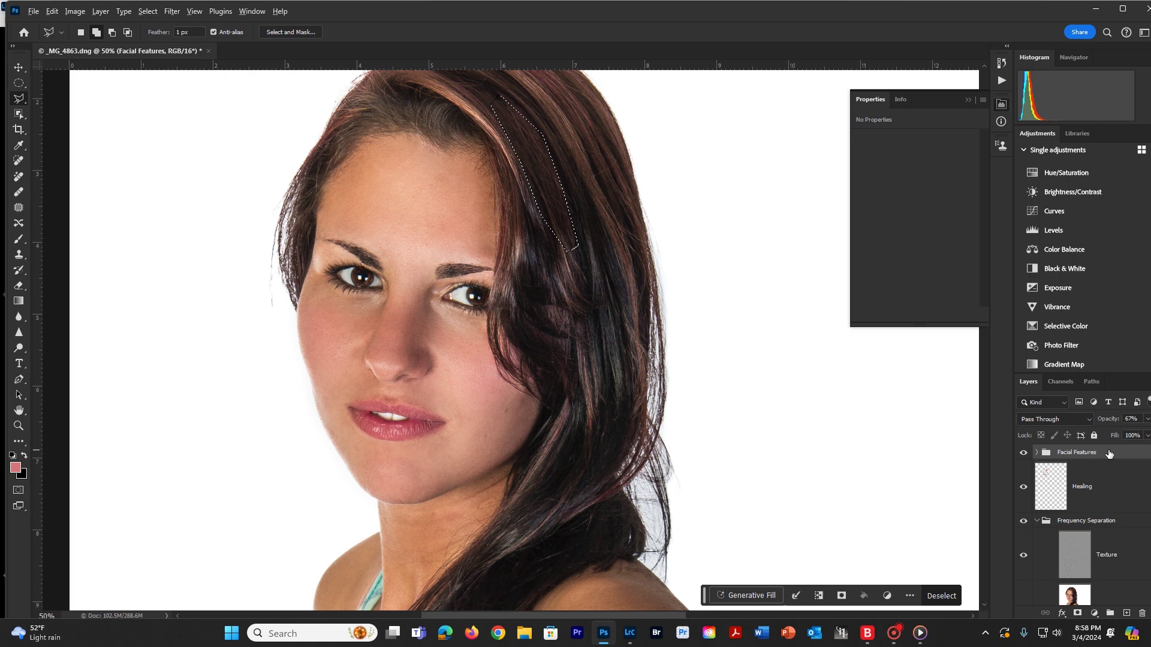
{"action": "key", "text": "ctrl+shift+alt+e"}
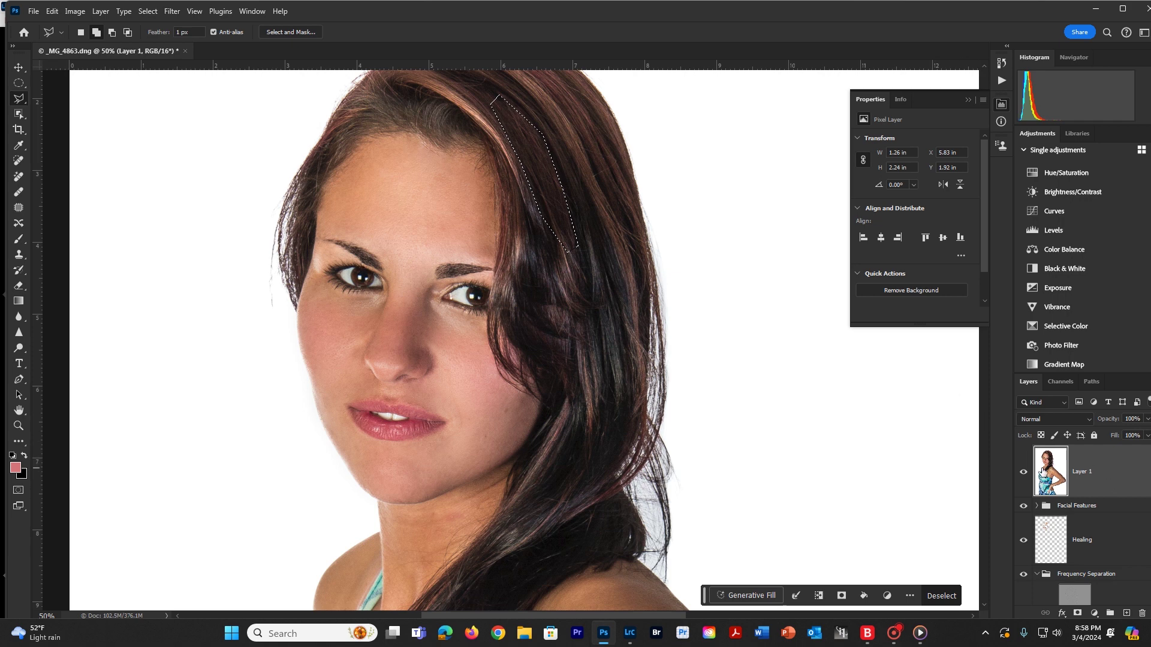
{"action": "key", "text": "ctrl+j"}
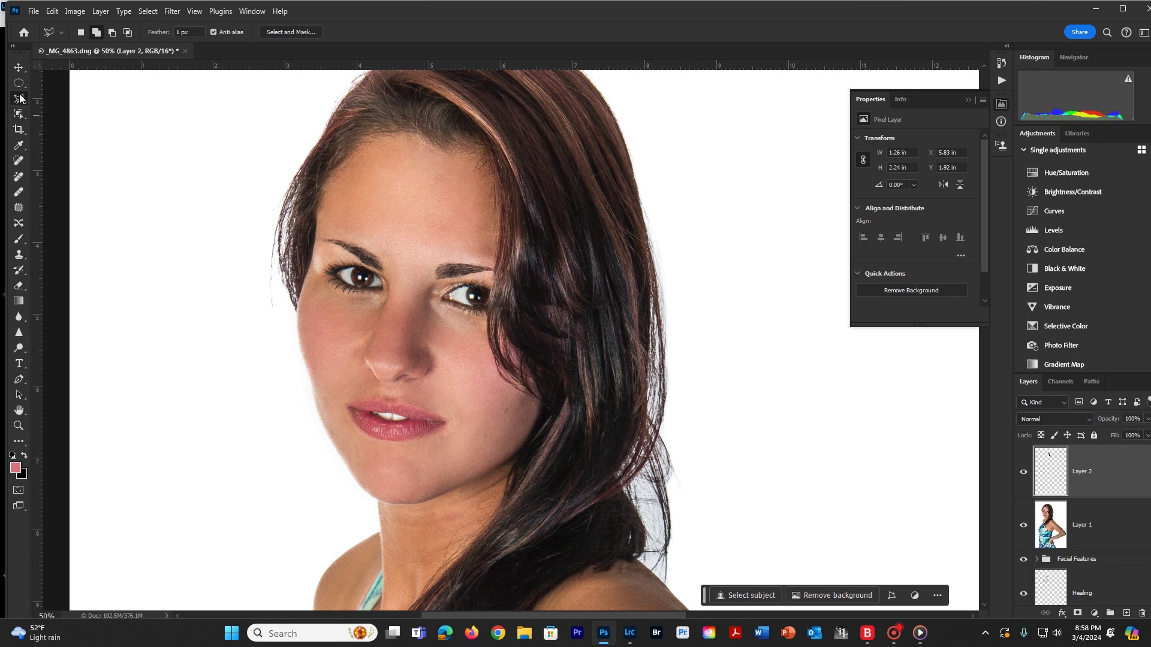
- Move the hair strip to the thin hair on the left side of the head, flip it horizontally and align it along the temple
{"action": "left_click", "coordinate": [19, 67]}
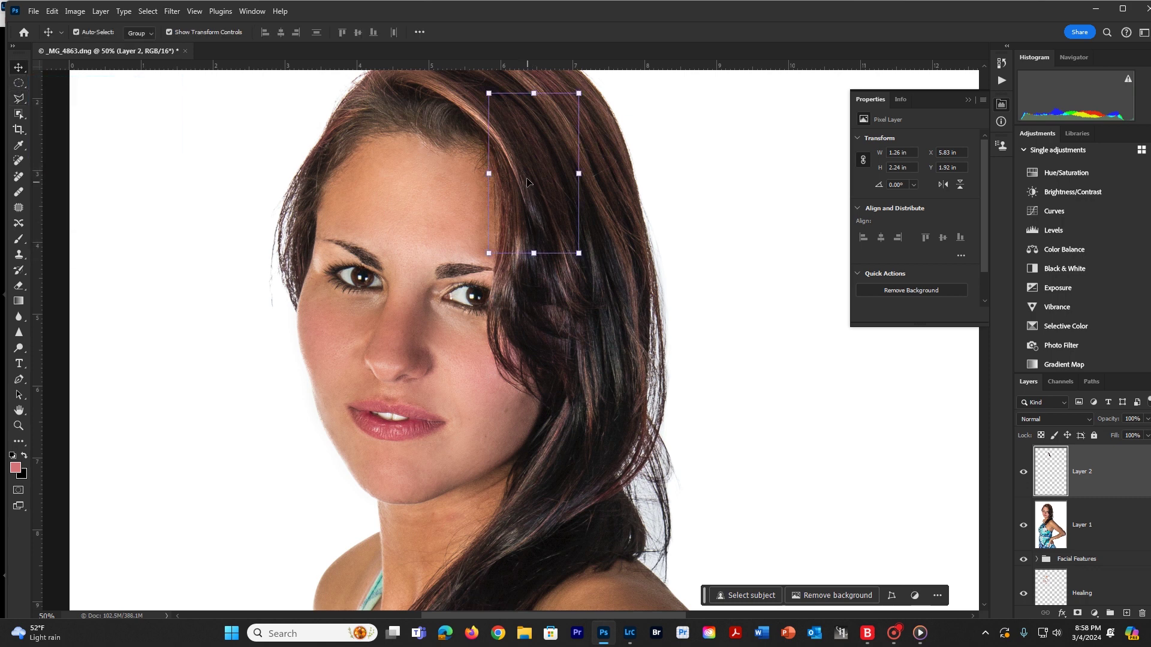
{"action": "left_click_drag", "start_coordinate": [532, 180], "coordinate": [288, 203]}
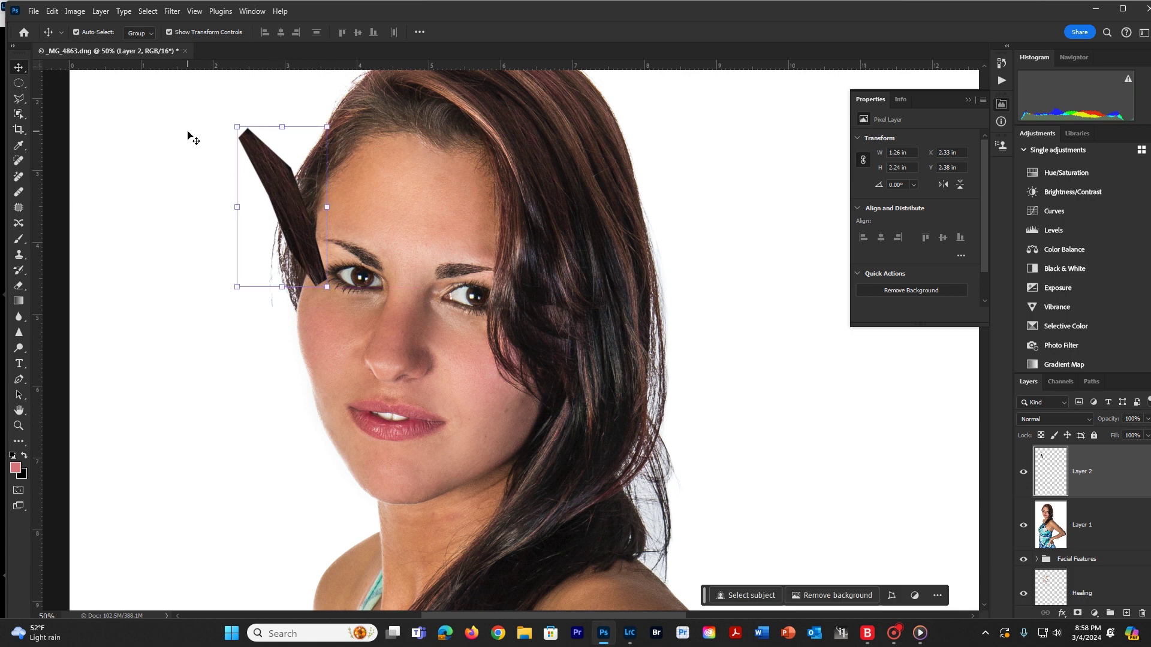
{"action": "left_click", "coordinate": [53, 11]}
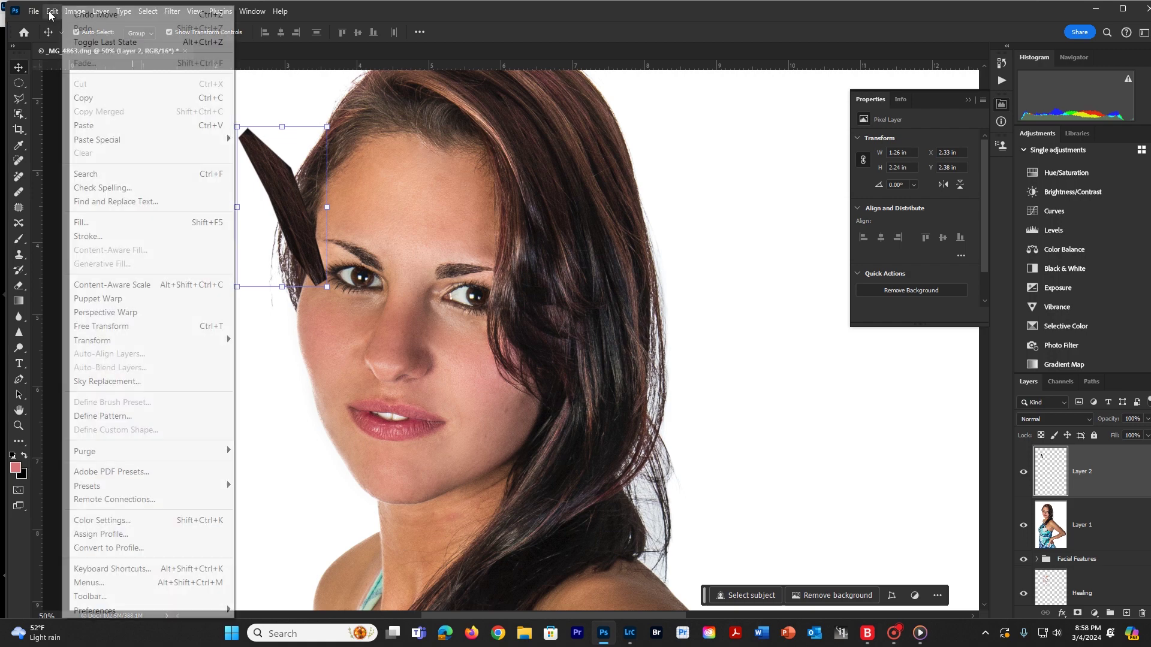
{"action": "mouse_move", "coordinate": [103, 342]}
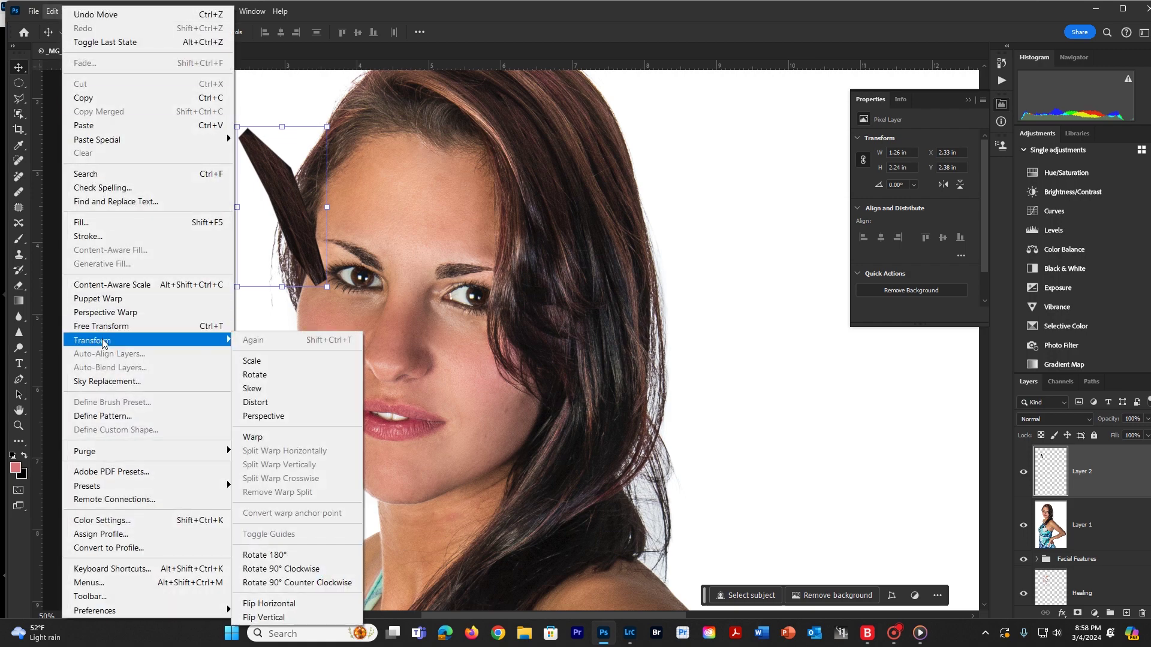
{"action": "left_click", "coordinate": [273, 605]}
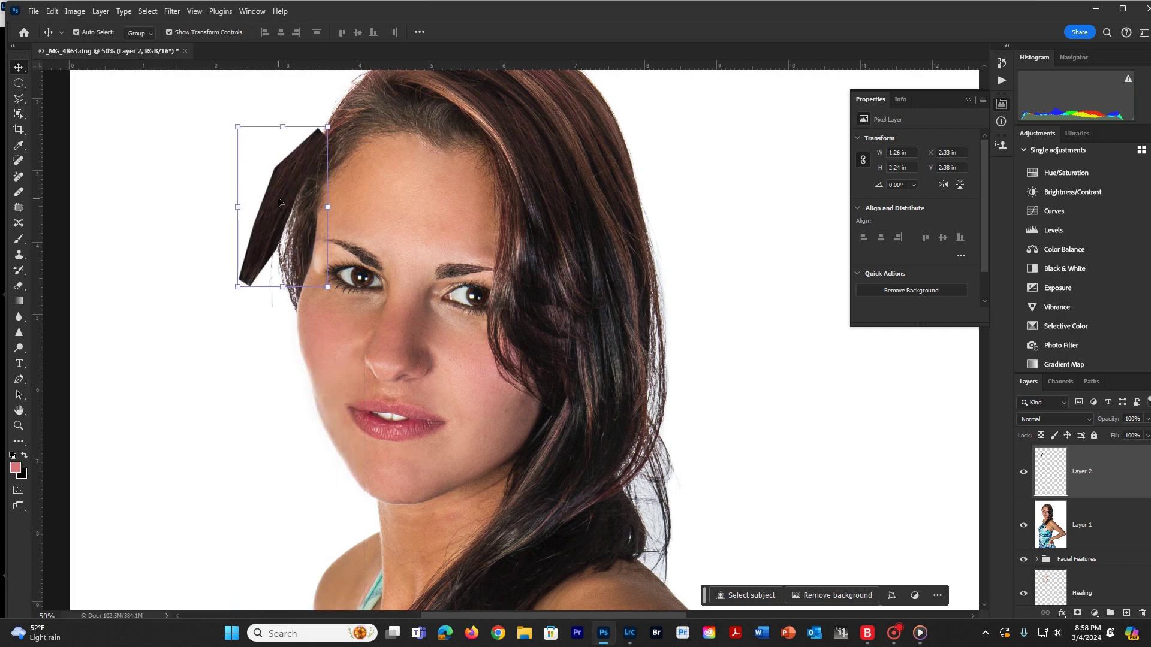
{"action": "left_click_drag", "start_coordinate": [278, 202], "coordinate": [301, 205]}
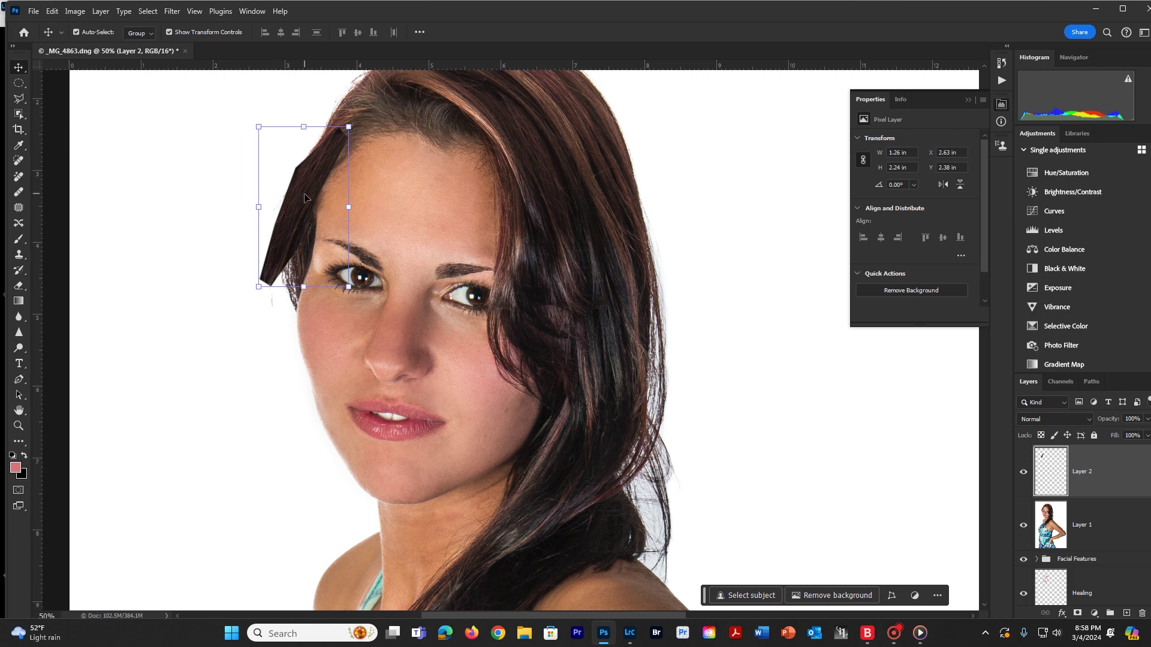
{"action": "left_click_drag", "start_coordinate": [304, 197], "coordinate": [297, 207]}
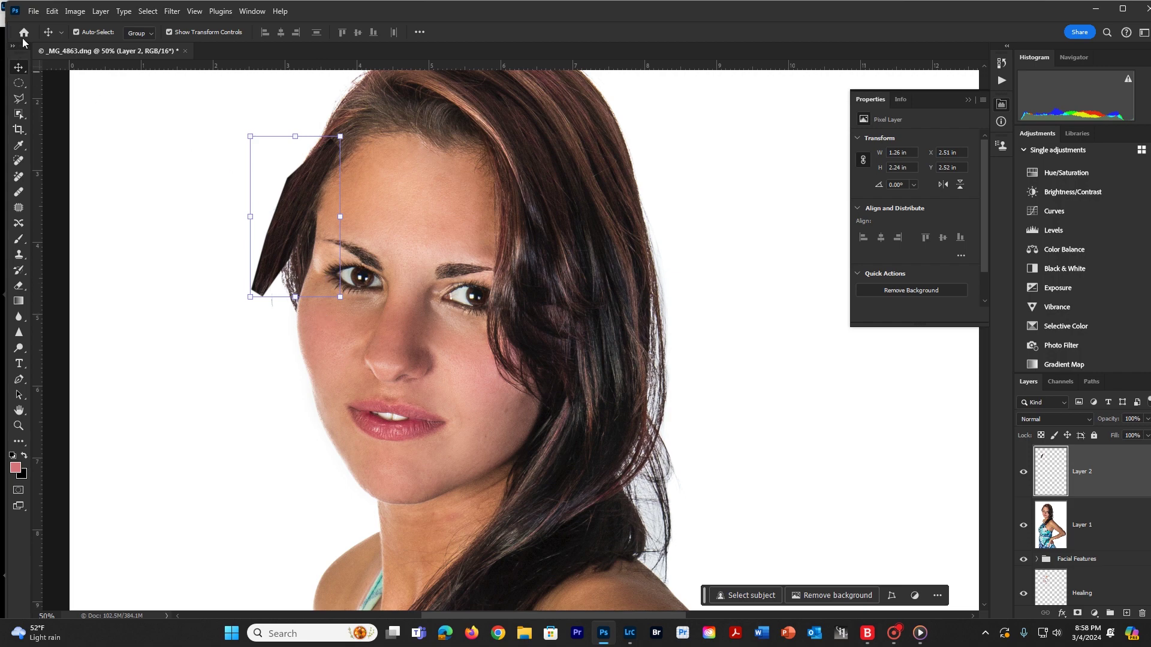
- Puppet Warp the hair strip, pinning its upper end and bending its lower end and edges to follow the hair beside the face
{"action": "left_click", "coordinate": [52, 12]}
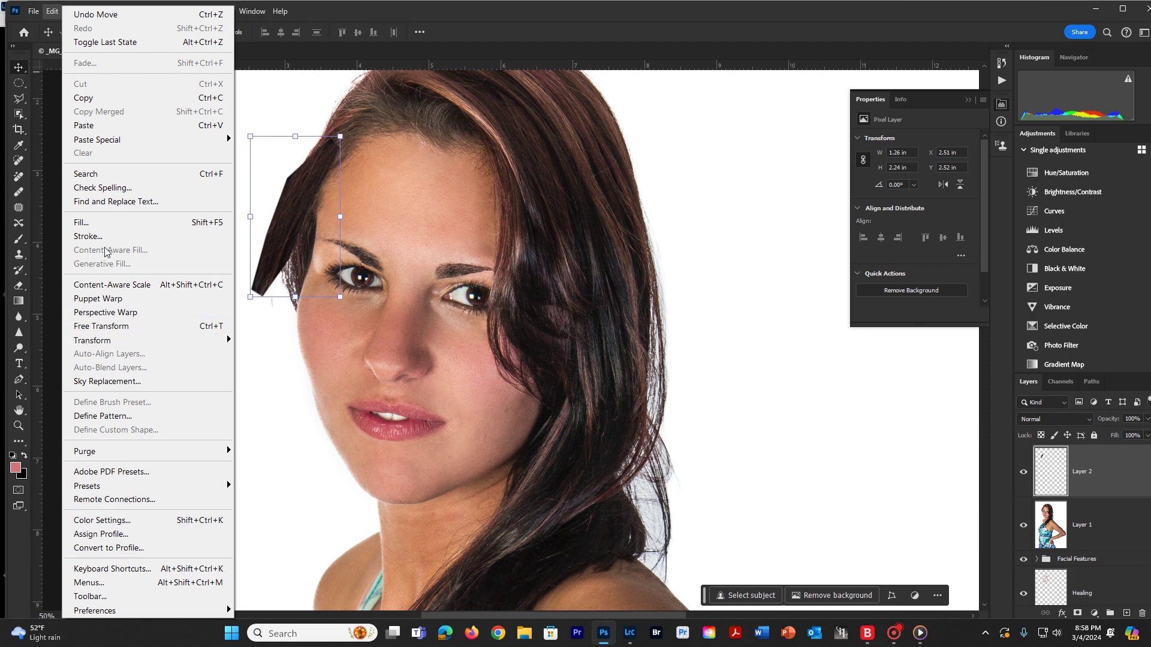
{"action": "left_click", "coordinate": [104, 298]}
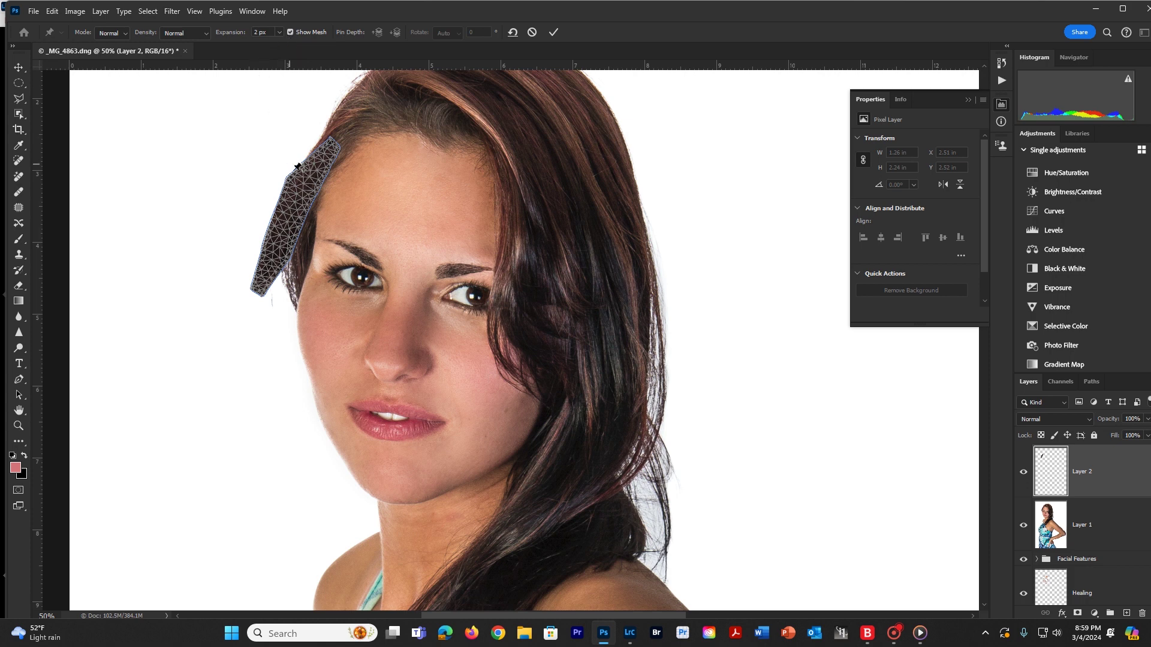
{"action": "left_click", "coordinate": [331, 145]}
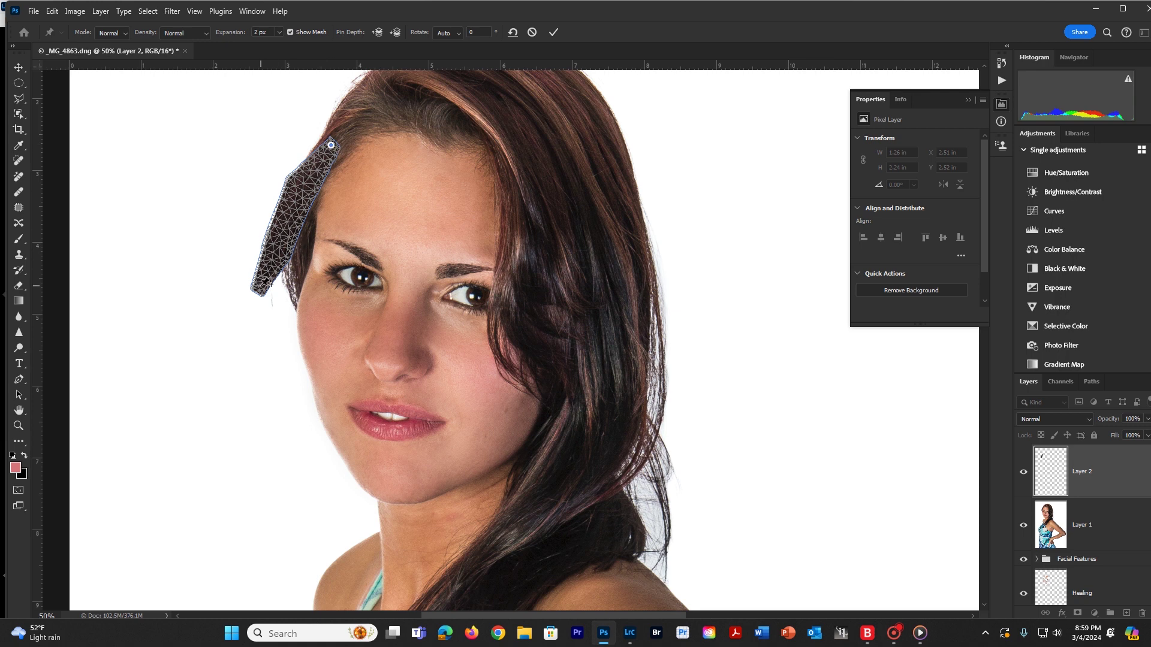
{"action": "left_click_drag", "start_coordinate": [266, 281], "coordinate": [293, 300]}
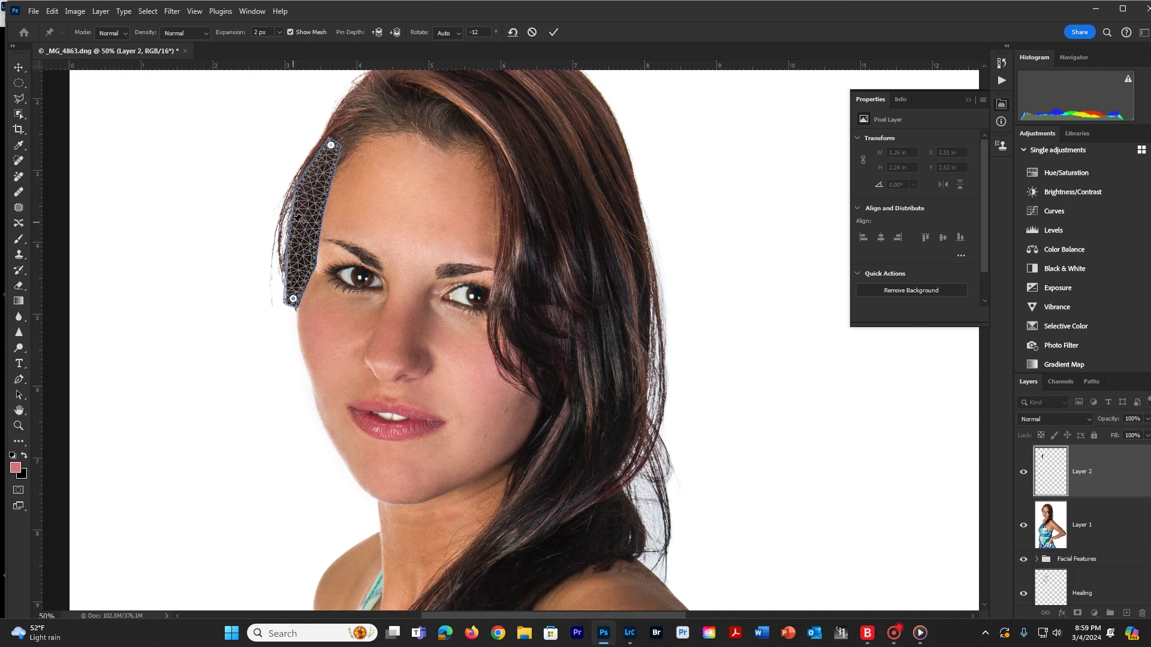
{"action": "left_click_drag", "start_coordinate": [305, 222], "coordinate": [286, 224]}
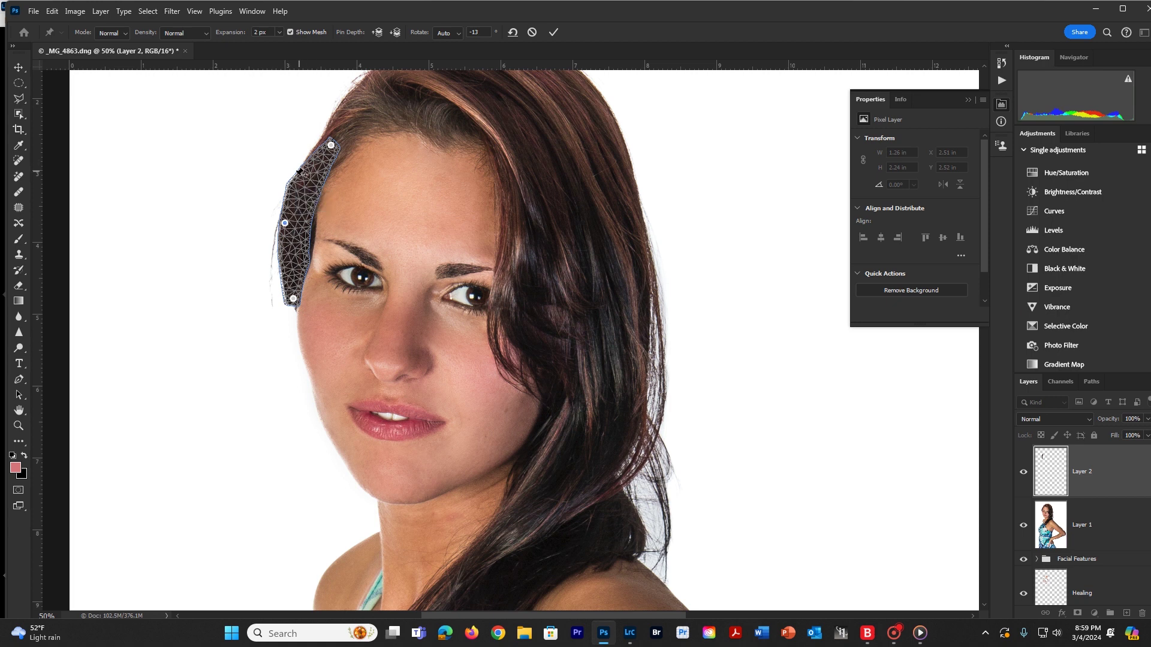
{"action": "mouse_move", "coordinate": [298, 182]}
{"action": "left_mouse_down"}
{"action": "mouse_move", "coordinate": [311, 199]}
{"action": "mouse_move", "coordinate": [315, 184]}
{"action": "left_mouse_up"}
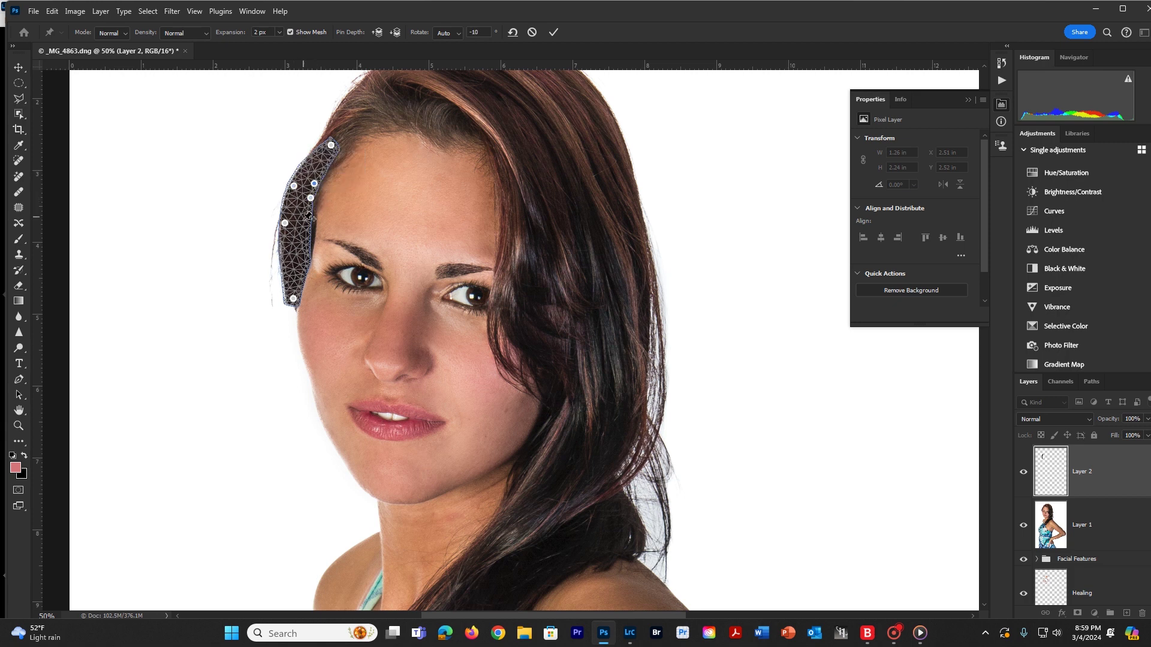
{"action": "mouse_move", "coordinate": [306, 234]}
{"action": "left_mouse_down"}
{"action": "mouse_move", "coordinate": [301, 242]}
{"action": "mouse_move", "coordinate": [305, 223]}
{"action": "left_mouse_up"}
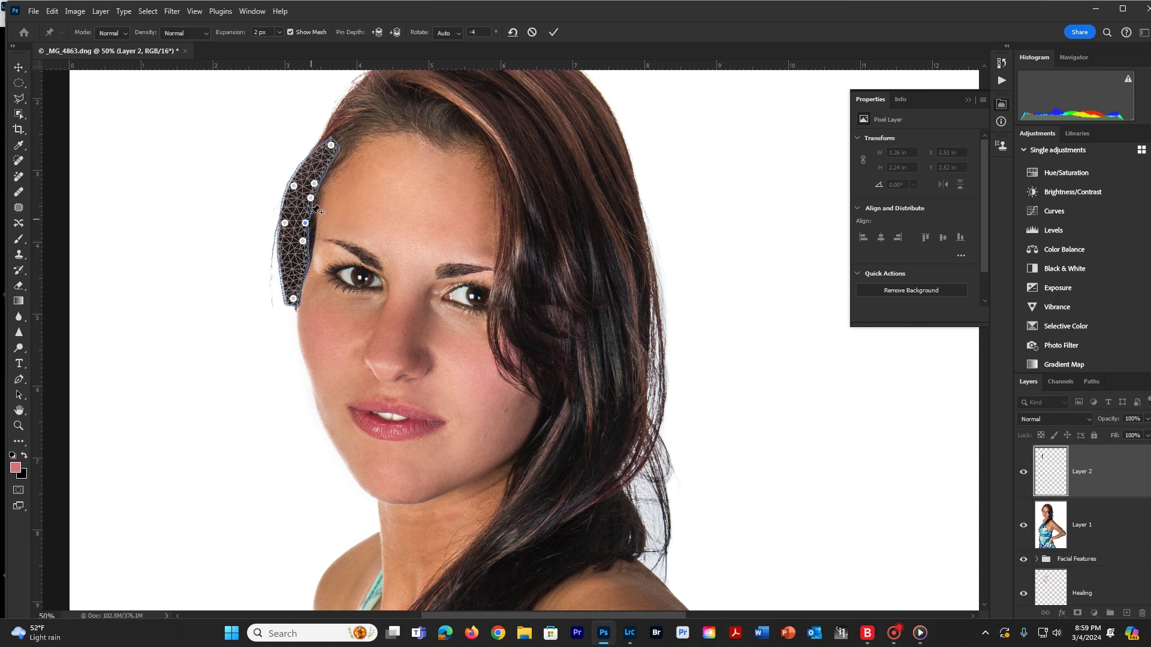
{"action": "left_click_drag", "start_coordinate": [292, 300], "coordinate": [301, 306]}
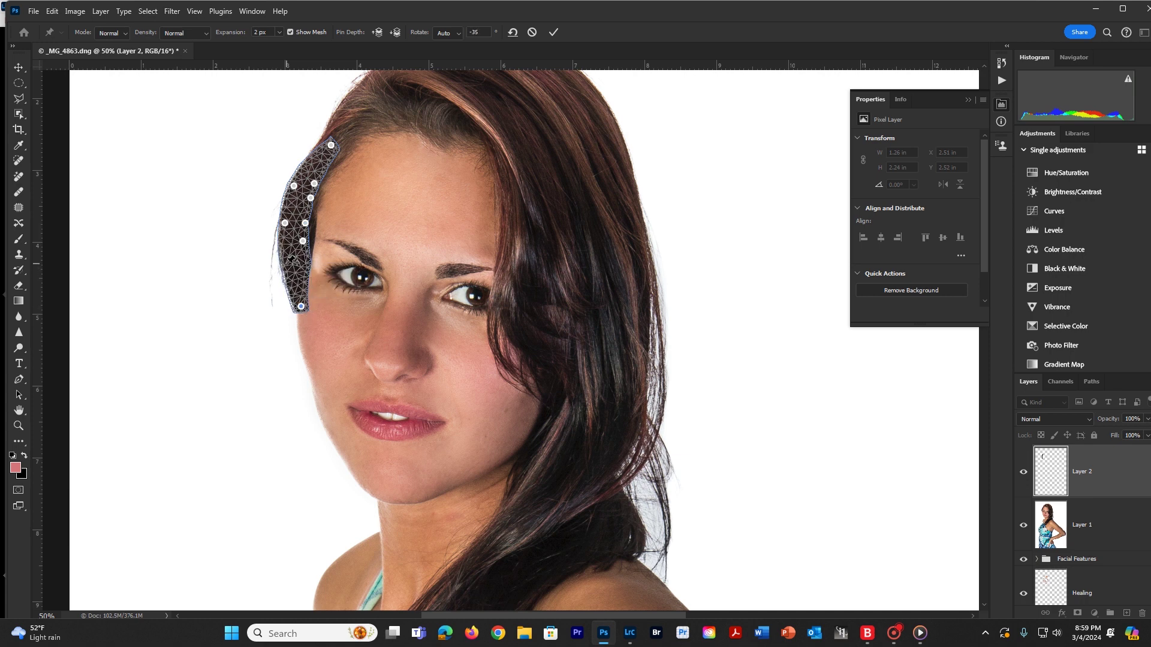
{"action": "left_click_drag", "start_coordinate": [286, 265], "coordinate": [287, 266]}
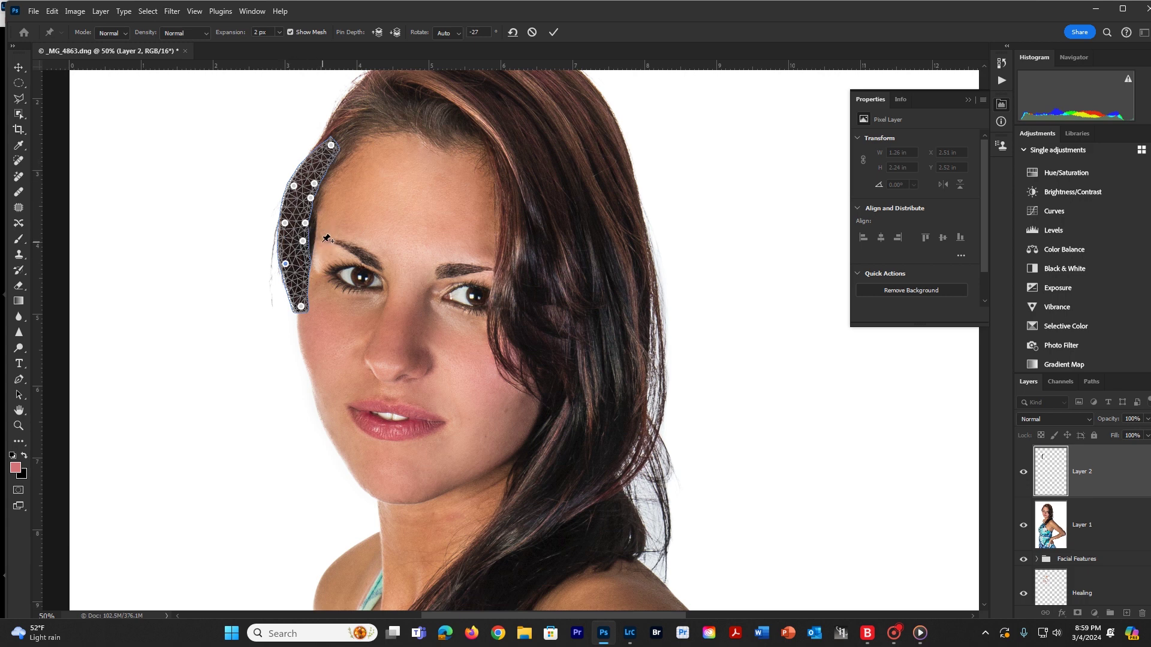
{"action": "left_click", "coordinate": [553, 34]}
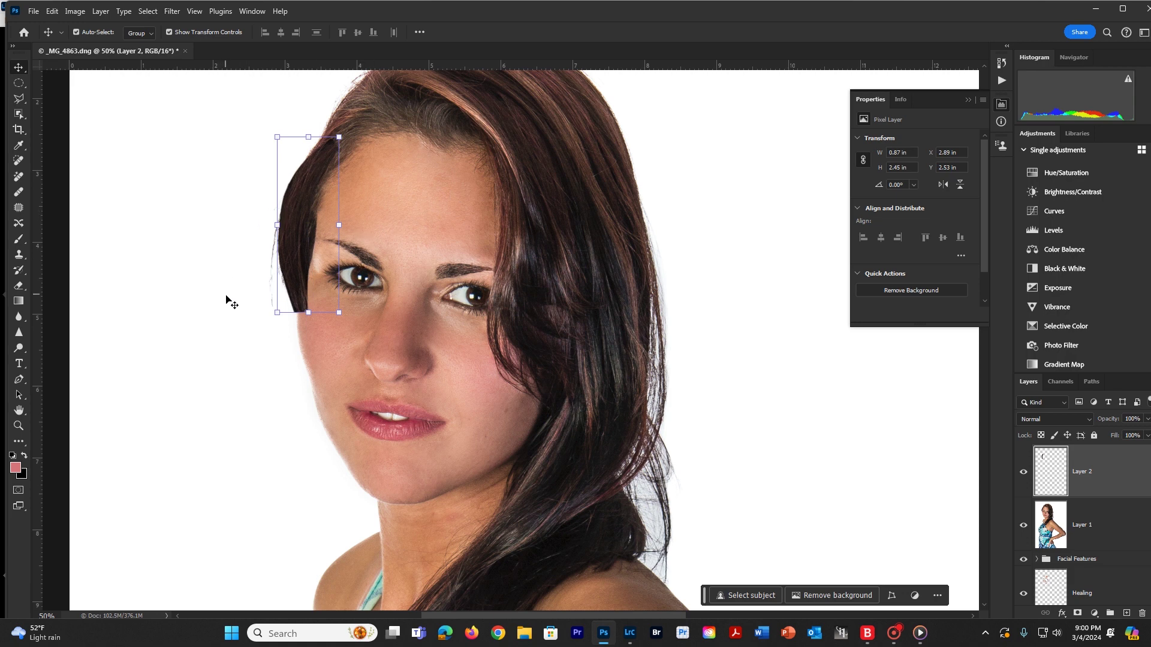
- Hide Layer 2 and lasso the face area along the left hairline, from the forehead around the eye to the cheek
{"action": "left_click", "coordinate": [1024, 472]}
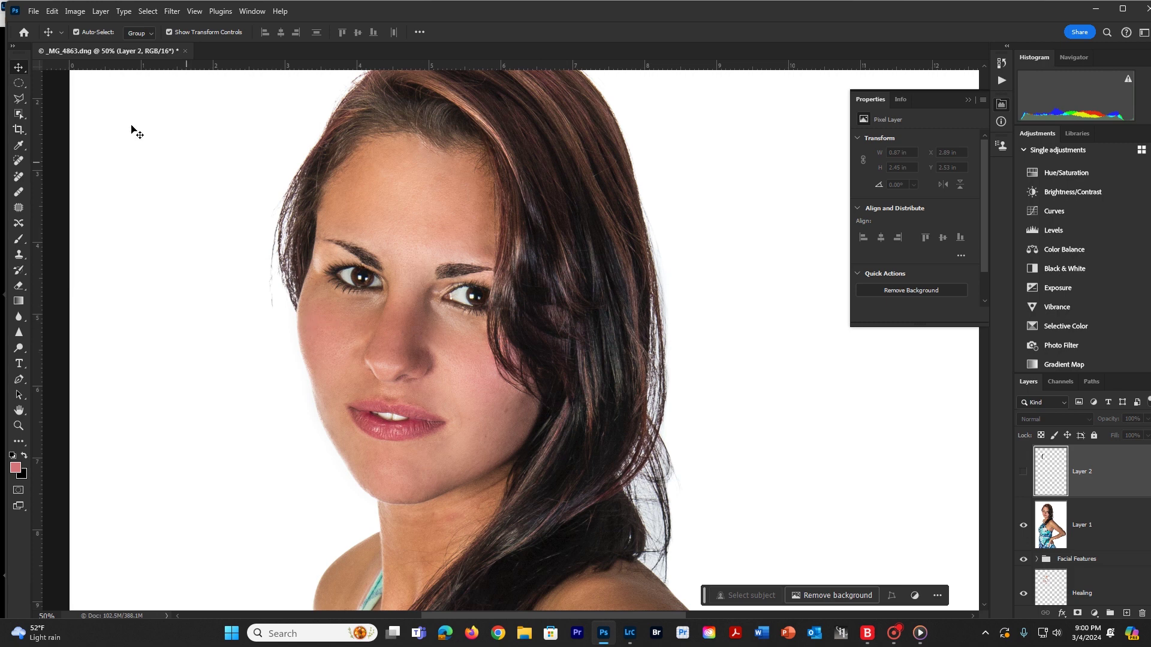
{"action": "left_click", "coordinate": [17, 99]}
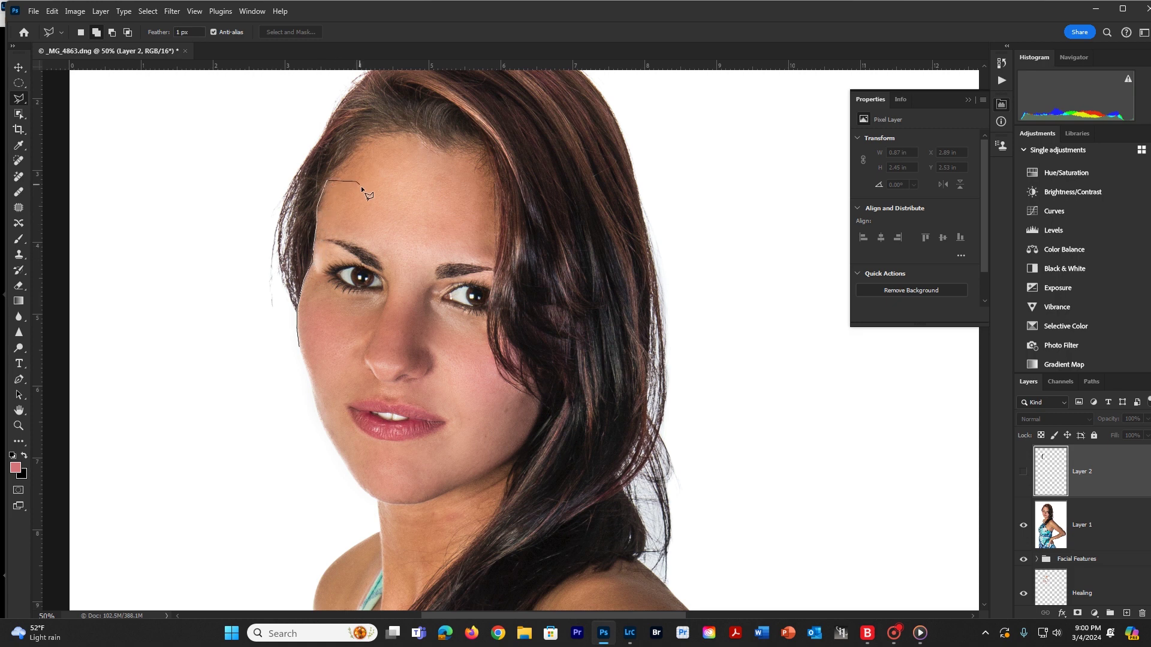
{"action": "left_click", "coordinate": [299, 348]}
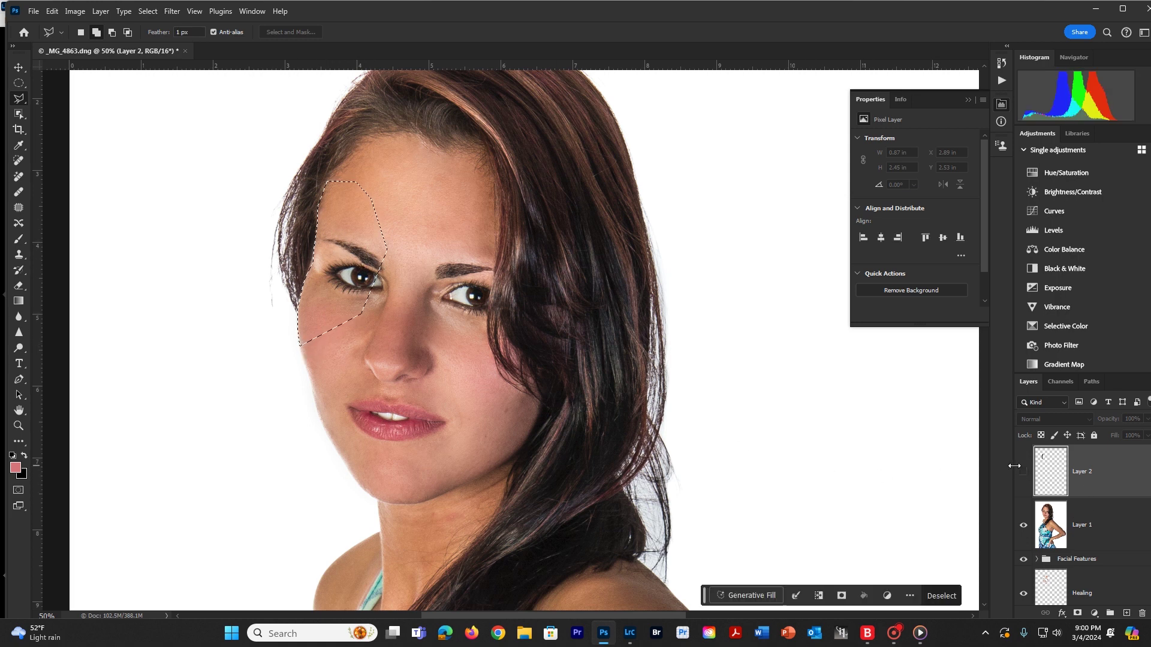
- Show Layer 2 again, add a layer mask from the face selection and invert it so the strip is hidden over the face
{"action": "left_click", "coordinate": [1024, 472]}
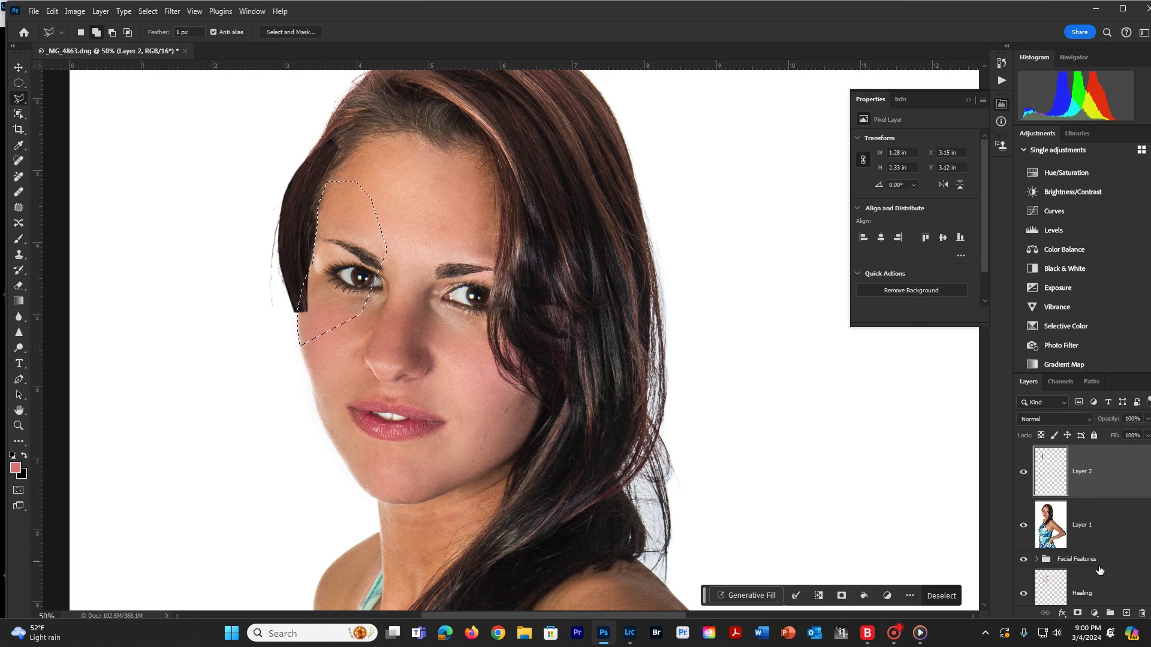
{"action": "left_click", "coordinate": [1078, 612]}
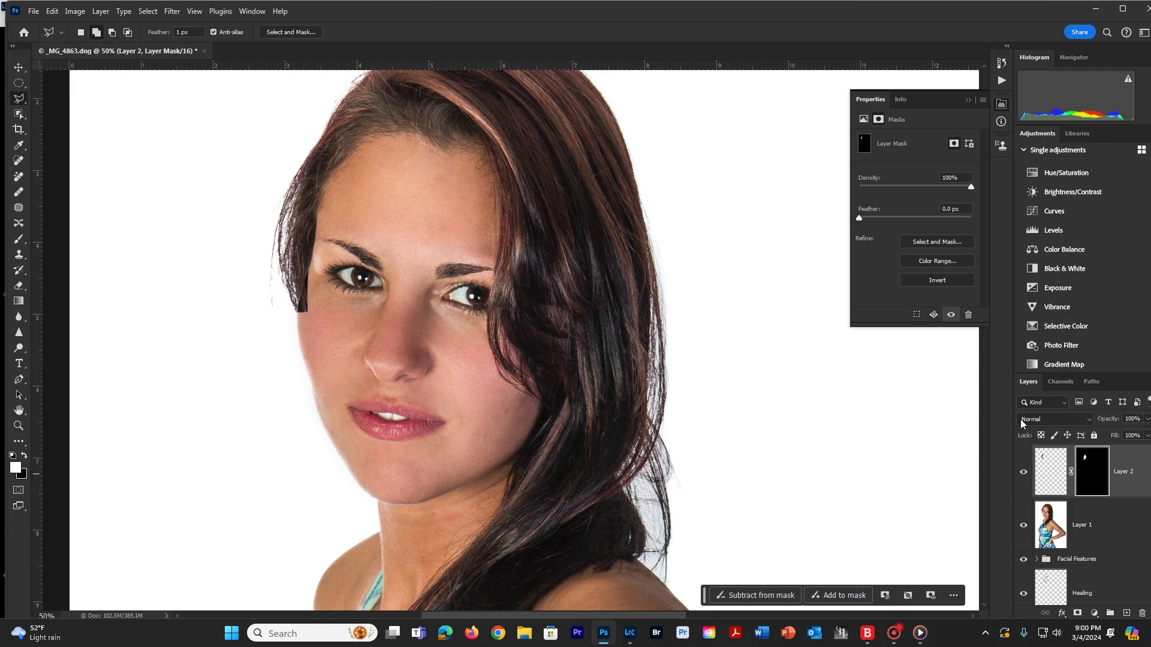
{"action": "left_click", "coordinate": [950, 281]}
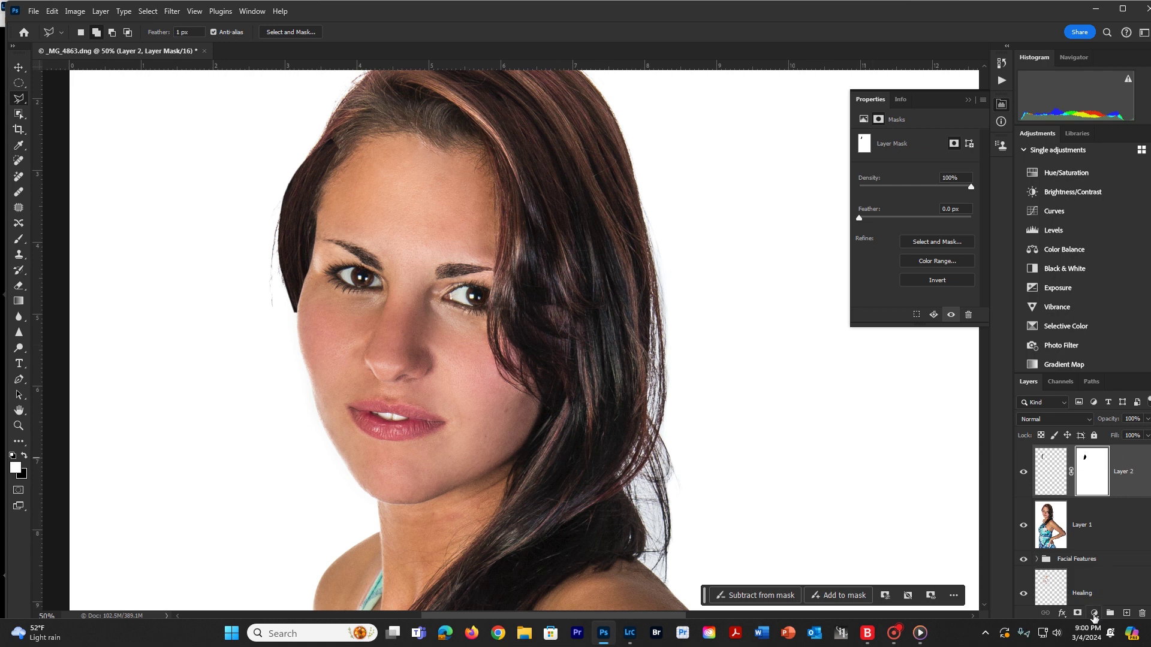
- Add a Curves adjustment clipped to the hair strip layer and raise its shadows from input 52 to output 66
{"action": "left_click", "coordinate": [1094, 614]}
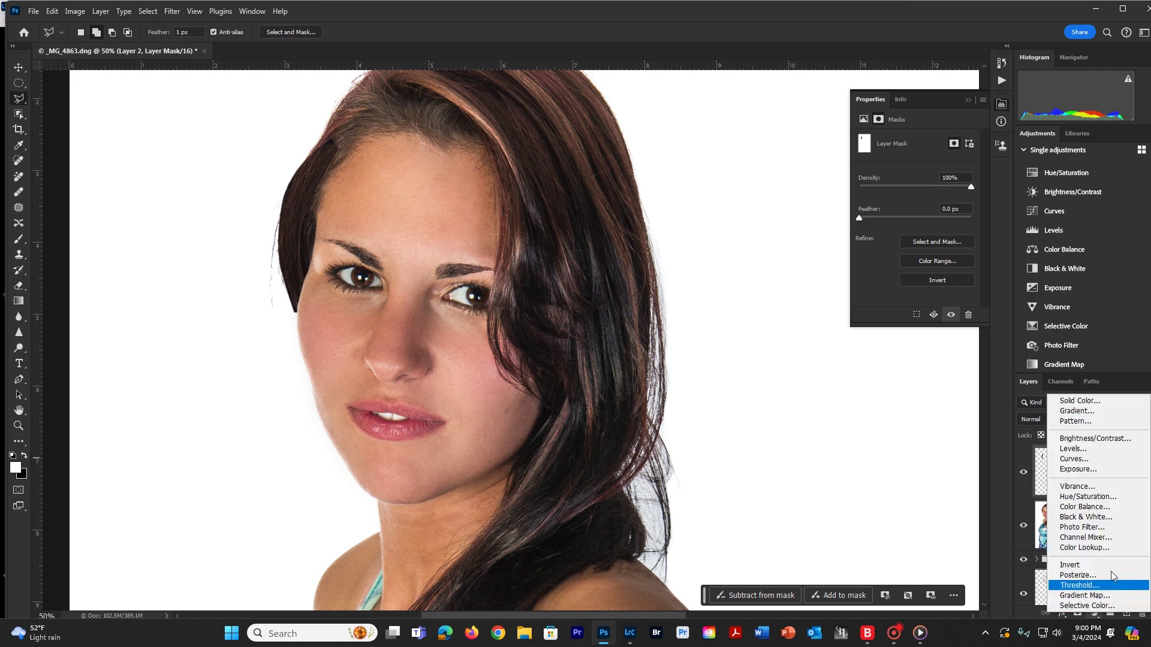
{"action": "left_click", "coordinate": [1081, 460]}
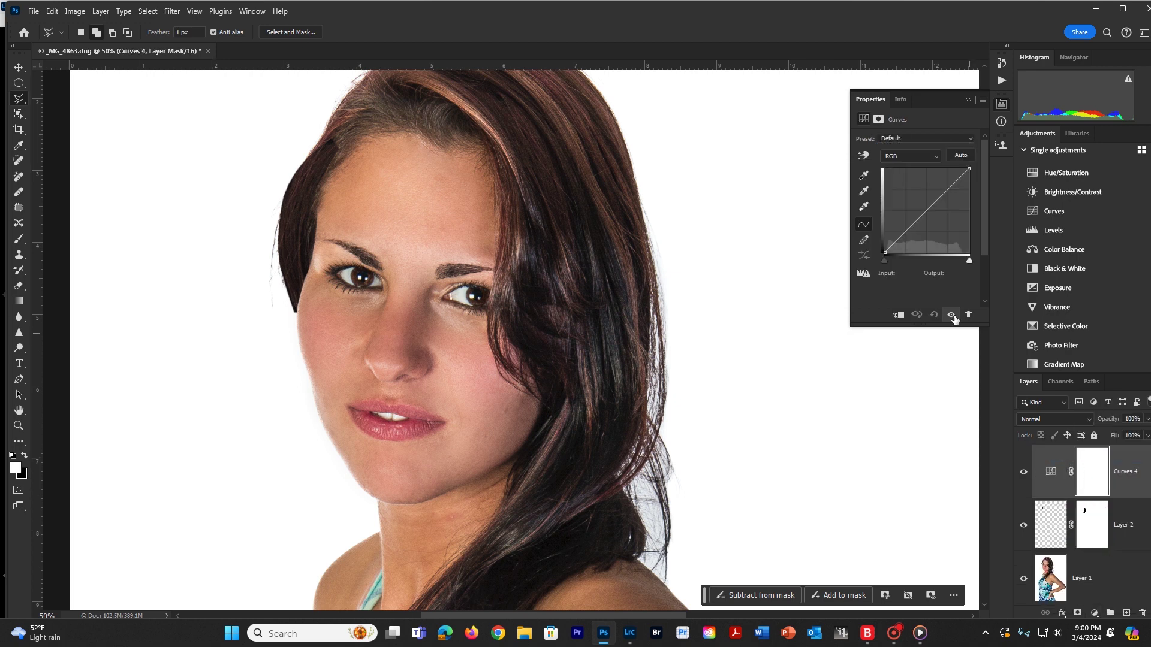
{"action": "left_click", "coordinate": [899, 316]}
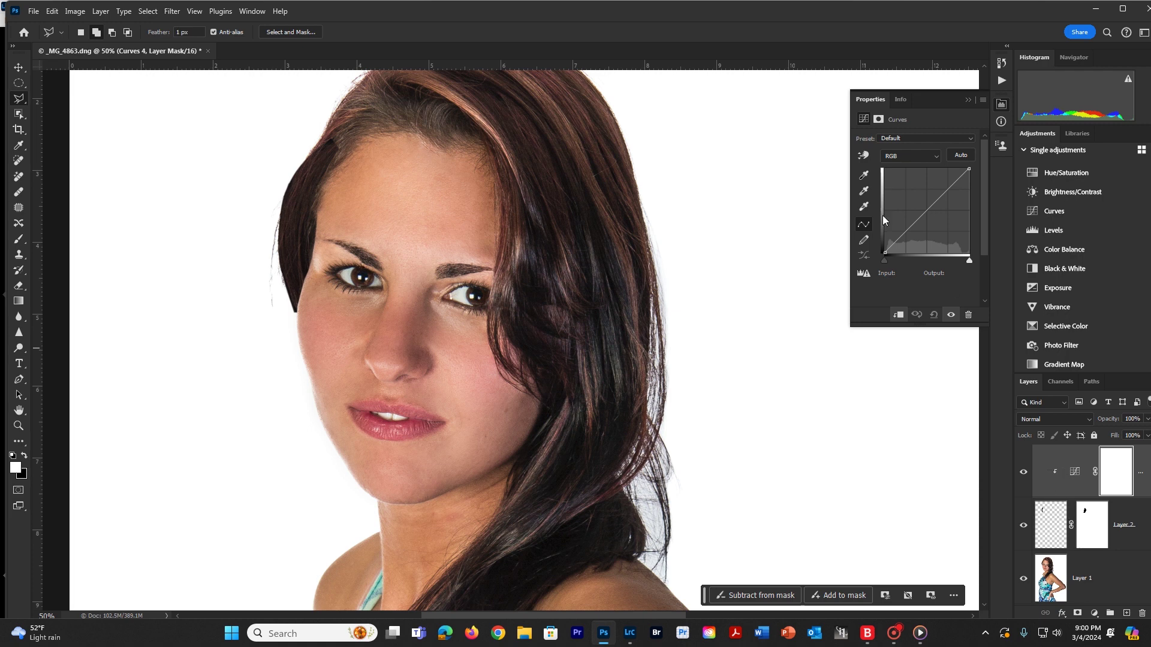
{"action": "left_click_drag", "start_coordinate": [904, 235], "coordinate": [902, 231]}
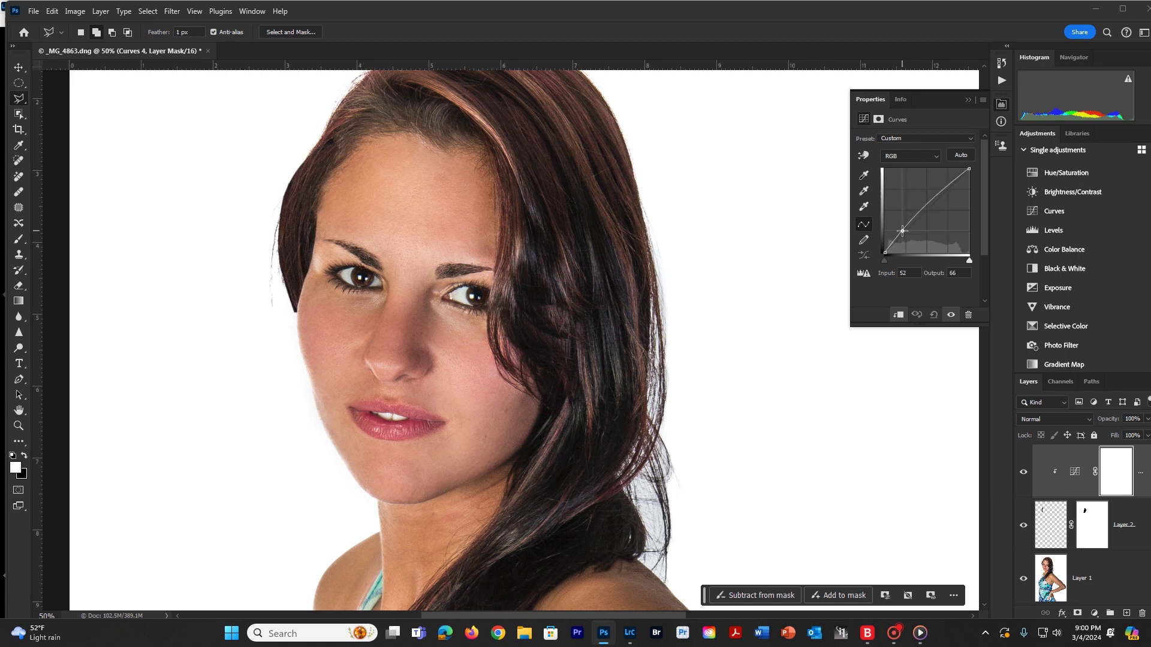
- Add a shadow point at input 21, output 20 to the Curves adjustment, and move the higher point to input 34, output 48
{"action": "left_click", "coordinate": [891, 246]}
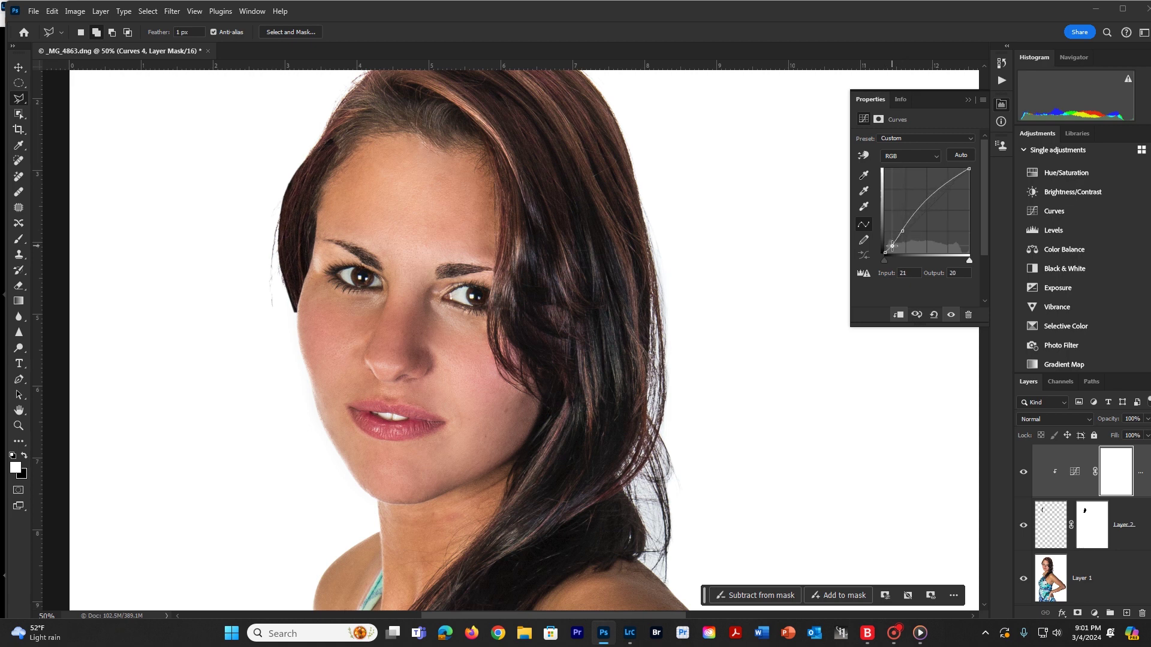
{"action": "mouse_move", "coordinate": [906, 233]}
{"action": "left_mouse_down"}
{"action": "mouse_move", "coordinate": [889, 246]}
{"action": "mouse_move", "coordinate": [894, 237]}
{"action": "left_mouse_up"}
- Soften the strip's hard outer edge on Layer 2's mask with a 30 px black brush at 25% opacity, and undo the last stroke
{"action": "left_click", "coordinate": [296, 247], "text": "ctrl"}
{"action": "left_click", "coordinate": [296, 247], "text": "ctrl"}
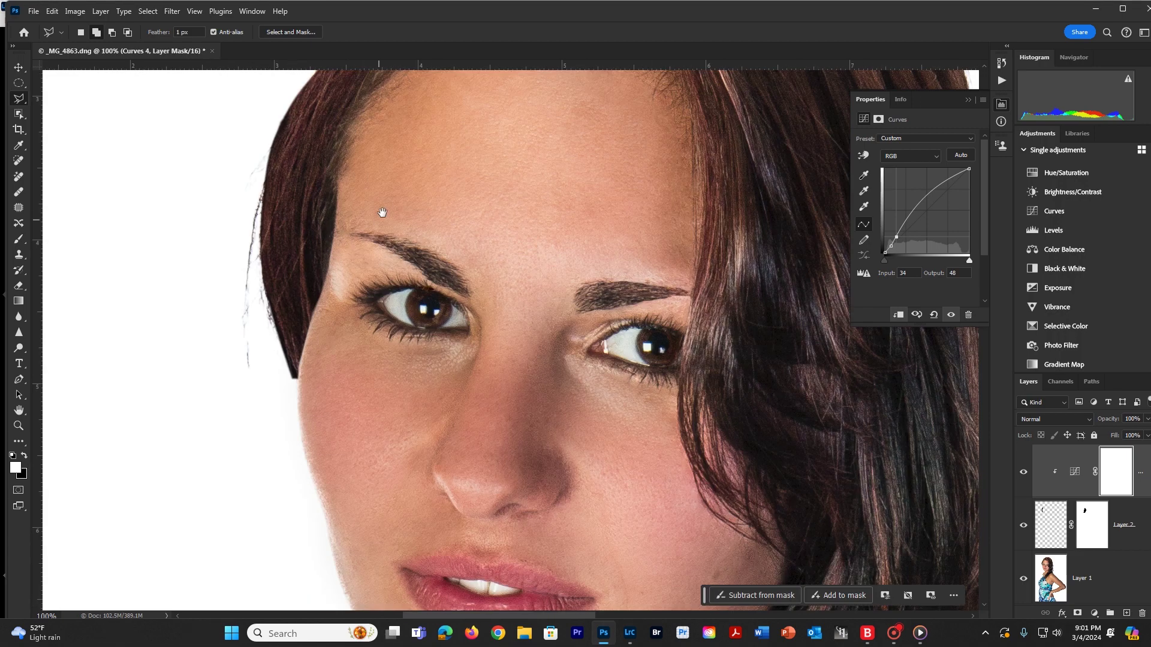
{"action": "left_click_drag", "start_coordinate": [385, 211], "coordinate": [418, 328]}
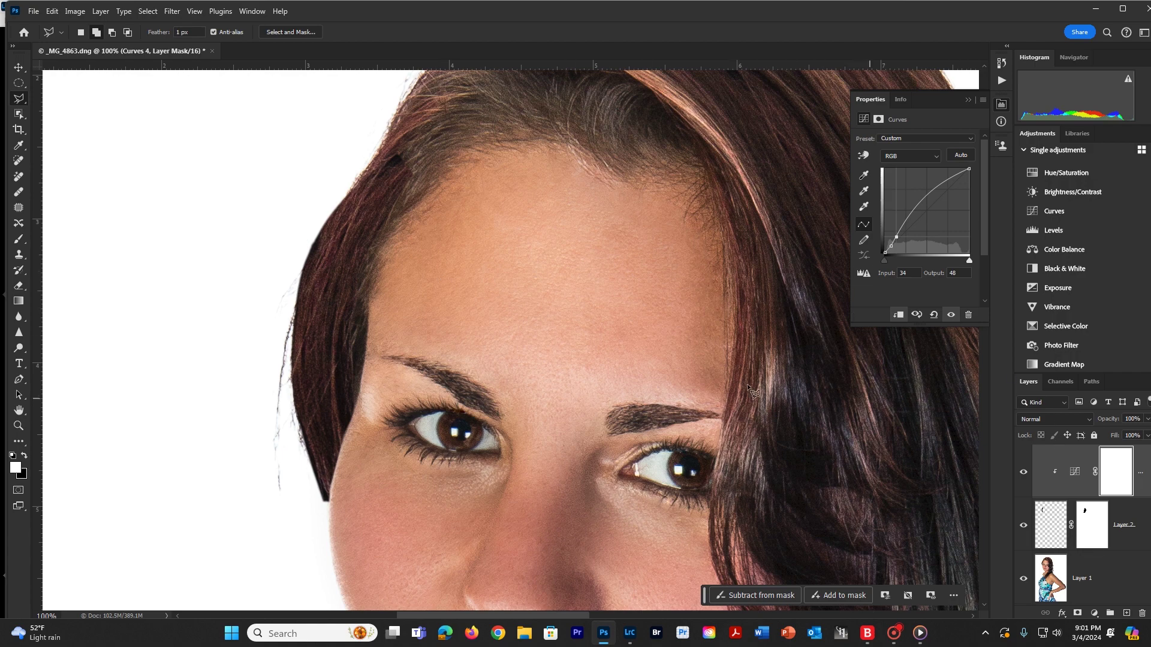
{"action": "left_click", "coordinate": [1091, 538]}
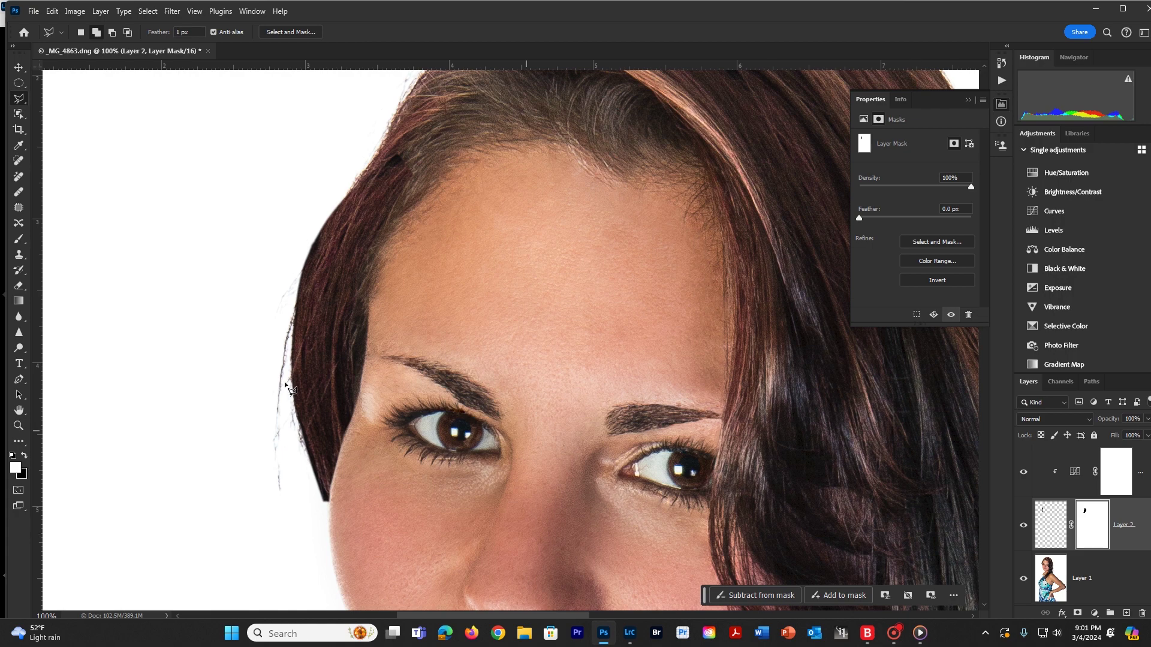
{"action": "left_click", "coordinate": [19, 242]}
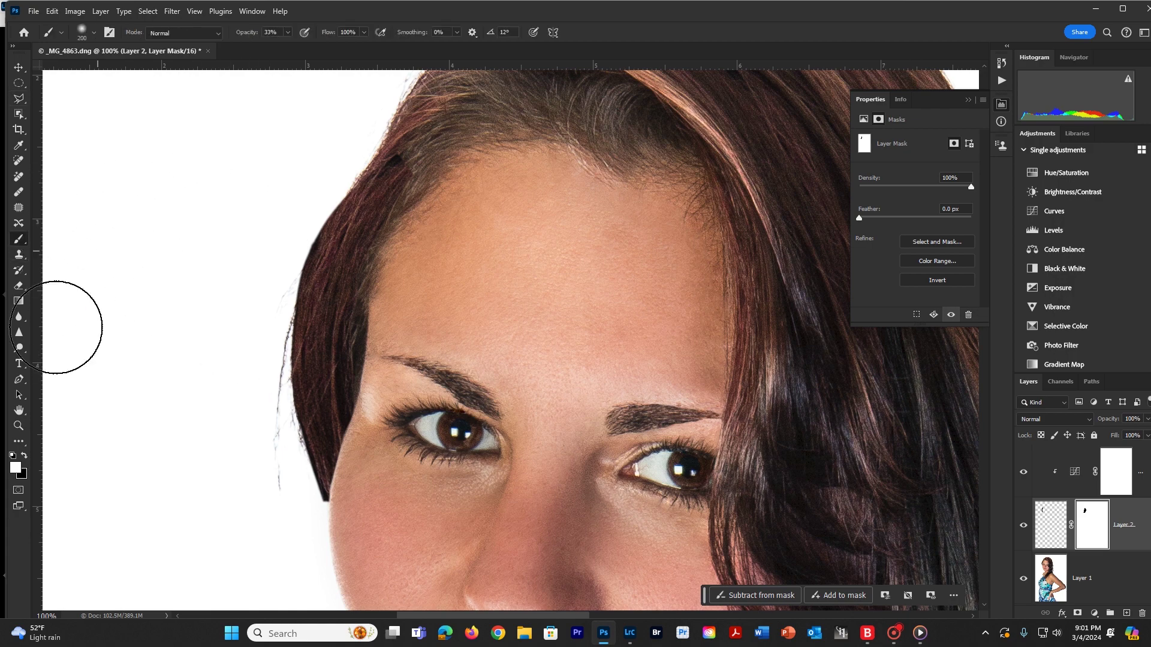
{"action": "left_click", "coordinate": [27, 458]}
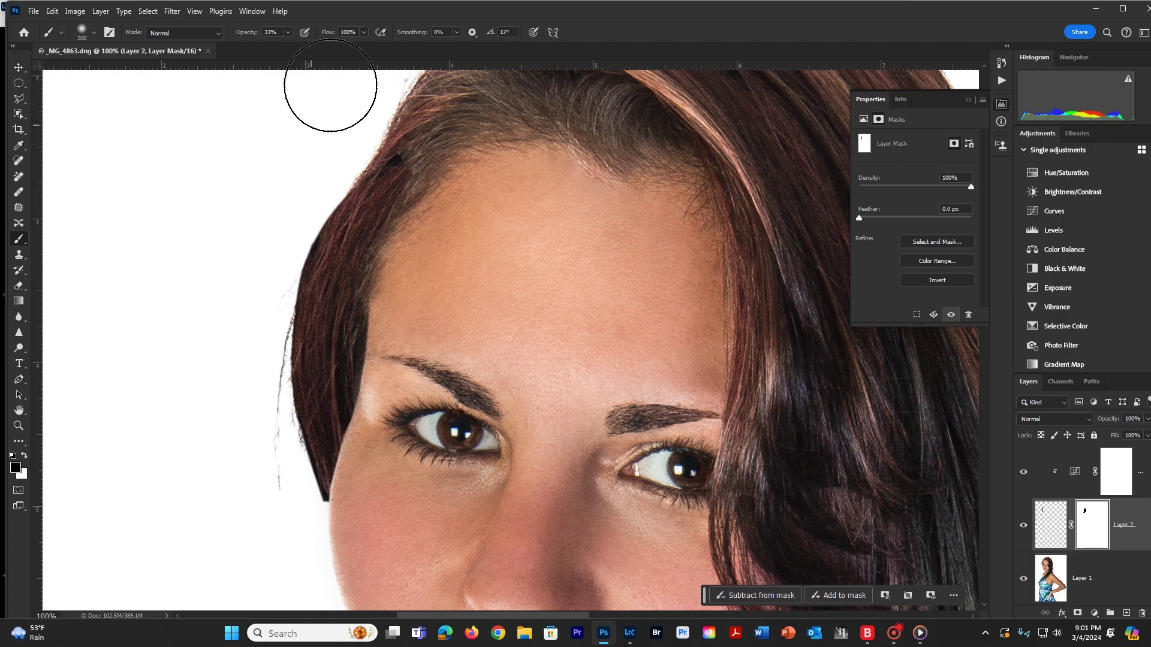
{"action": "left_click", "coordinate": [288, 32]}
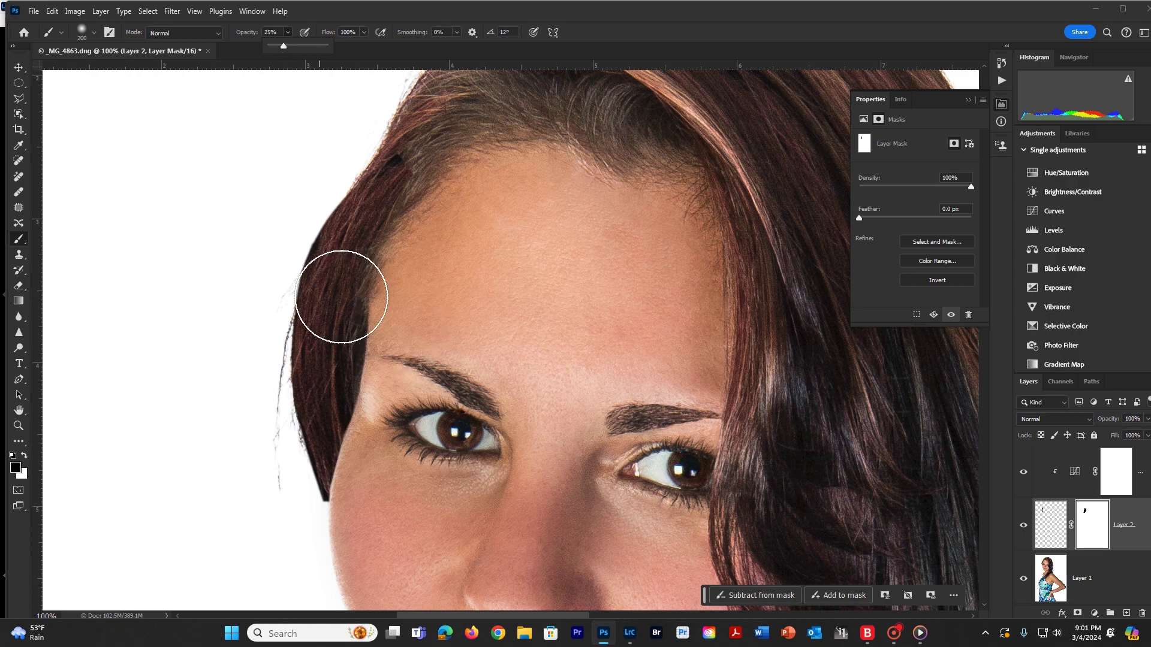
{"action": "key", "text": "bracketleft"}
{"action": "key", "text": "bracketleft"}
{"action": "key", "text": "bracketleft"}
{"action": "key", "text": "bracketleft"}
{"action": "key", "text": "bracketleft"}
{"action": "key", "text": "bracketleft"}
{"action": "key", "text": "bracketleft"}
{"action": "key", "text": "bracketleft"}
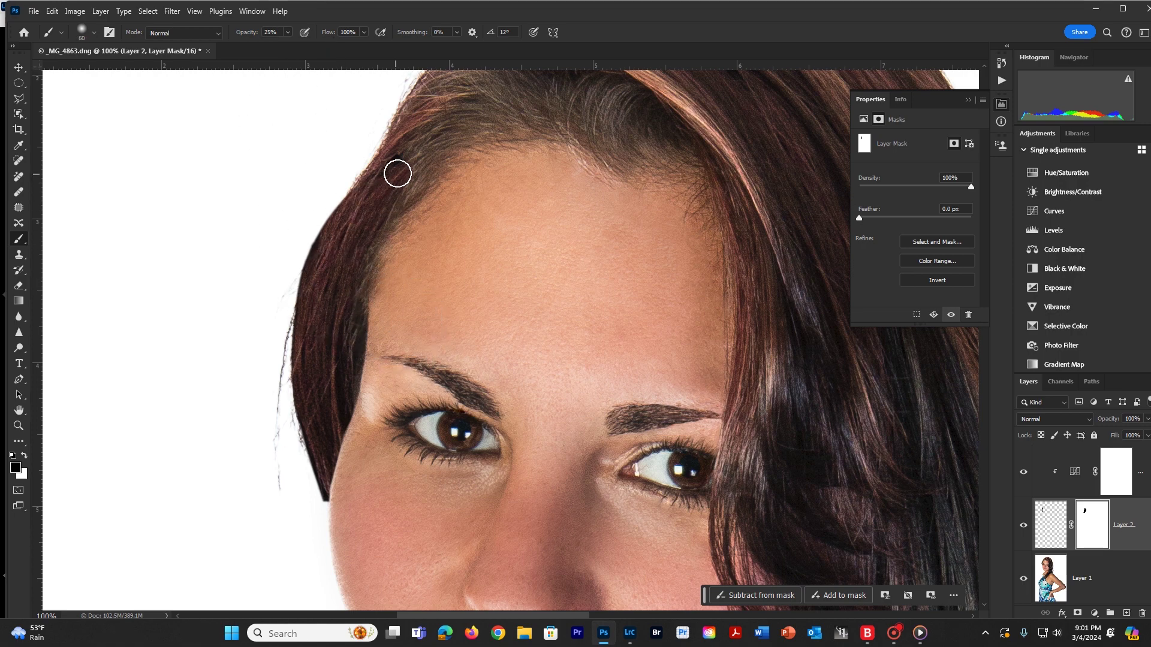
{"action": "key", "text": "bracketleft"}
{"action": "key", "text": "bracketleft"}
{"action": "key", "text": "bracketleft"}
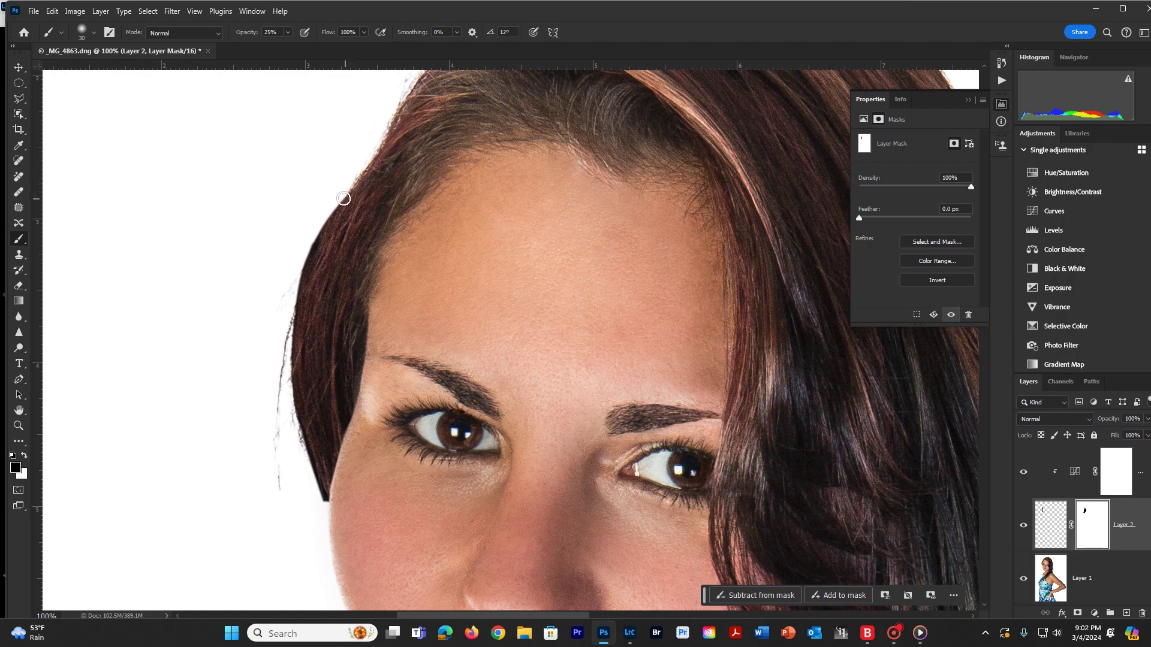
{"action": "mouse_move", "coordinate": [359, 183]}
{"action": "left_mouse_down"}
{"action": "mouse_move", "coordinate": [290, 270]}
{"action": "mouse_move", "coordinate": [301, 283]}
{"action": "mouse_move", "coordinate": [307, 251]}
{"action": "left_mouse_up"}
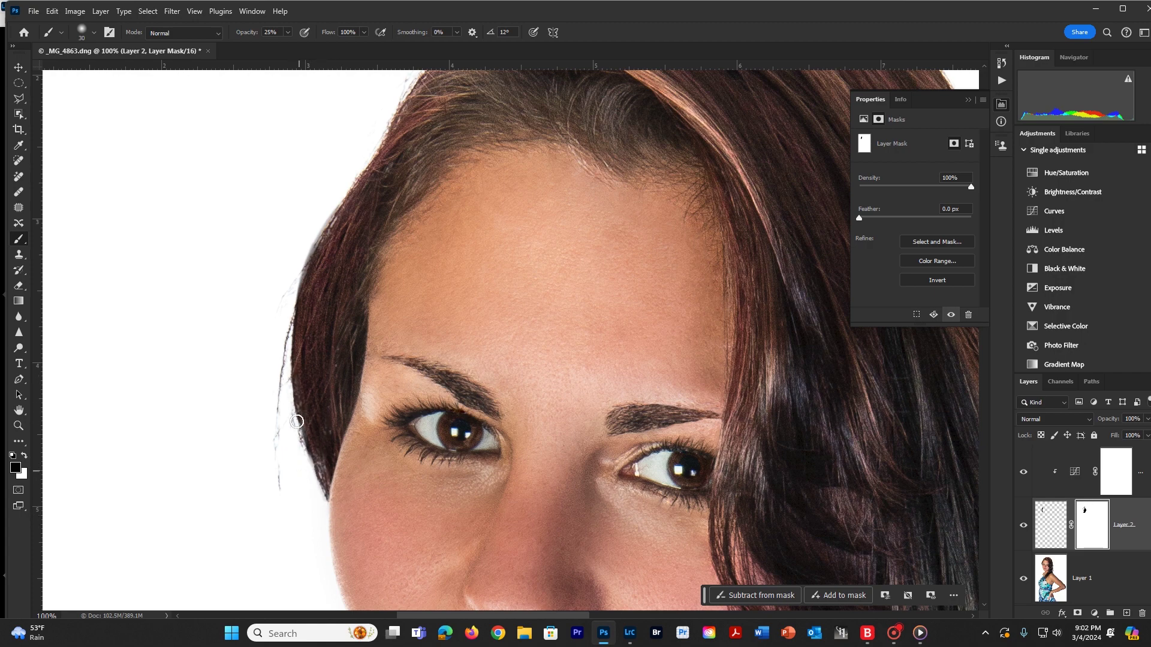
{"action": "left_click_drag", "start_coordinate": [307, 457], "coordinate": [296, 367]}
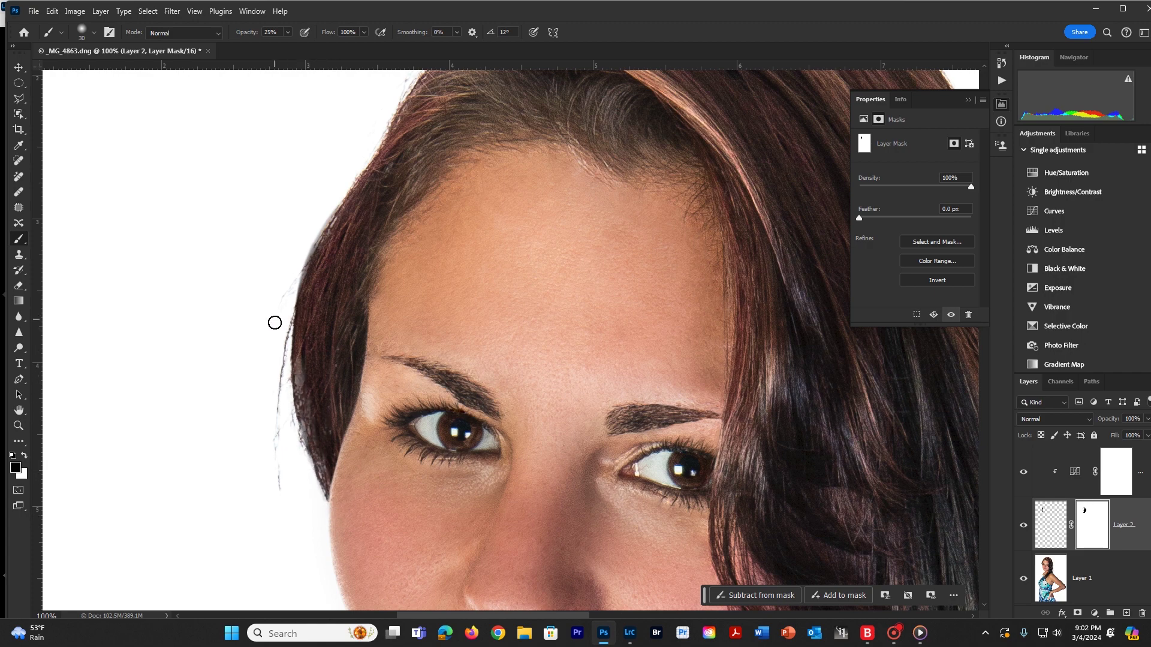
{"action": "key", "text": "ctrl+z"}
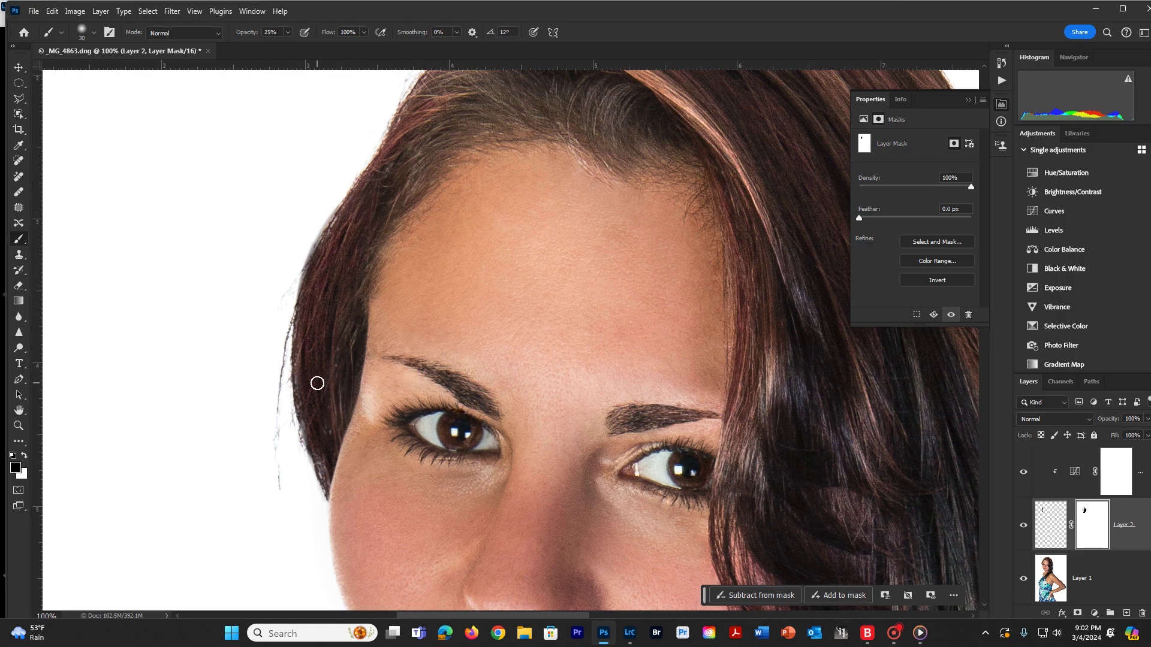
- Add a new layer above the Curves adjustment and heal away the stray strands outside the hair with a 25 px Healing Brush
{"action": "left_click", "coordinate": [1138, 461]}
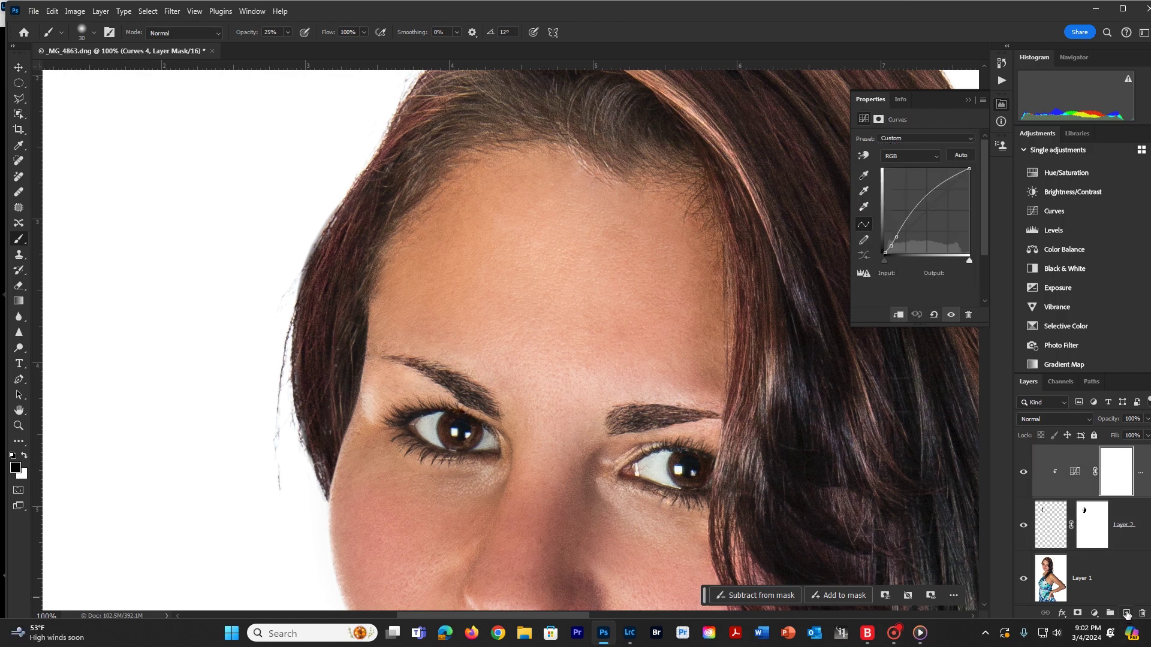
{"action": "left_click", "coordinate": [1127, 615]}
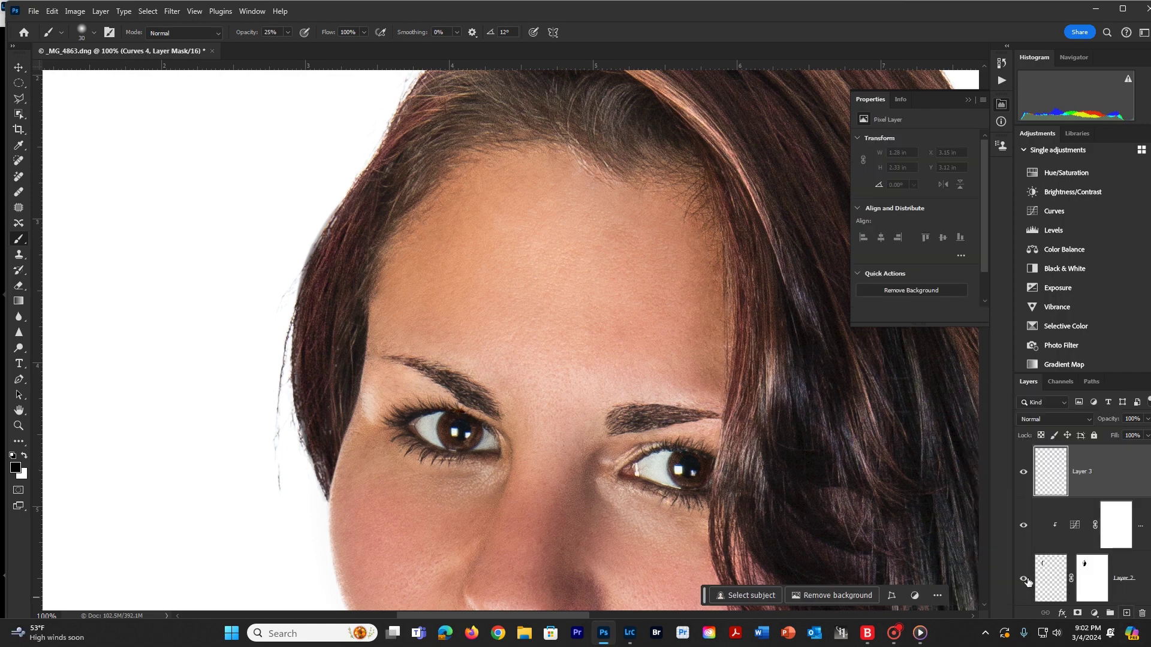
{"action": "left_click", "coordinate": [452, 488], "text": "alt"}
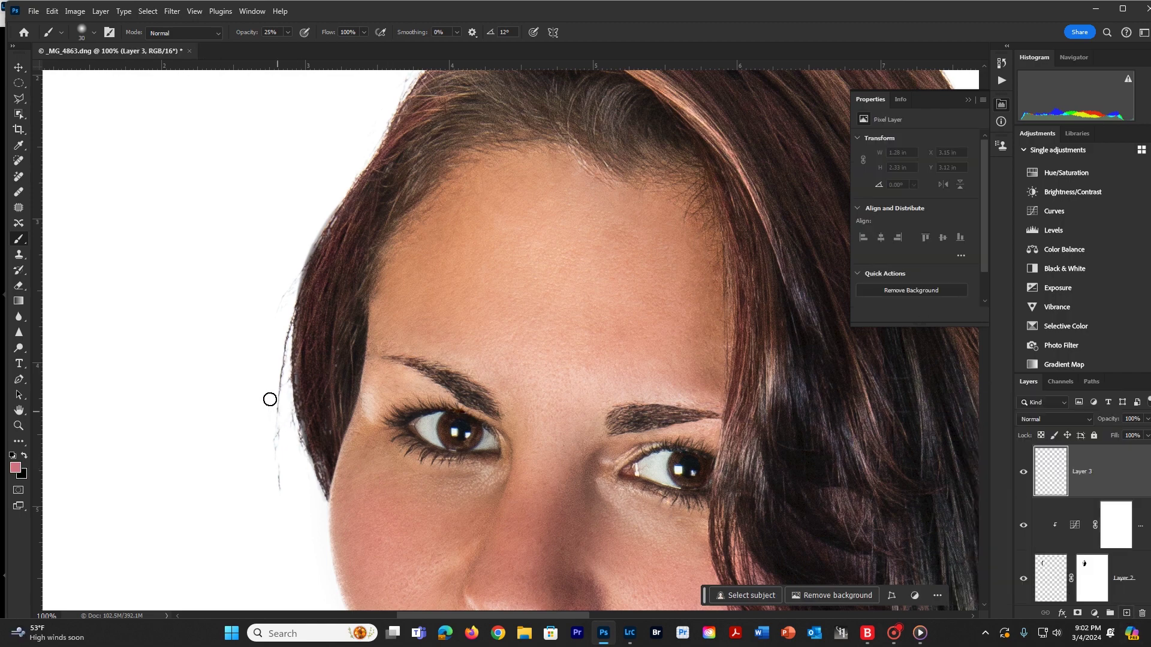
{"action": "left_click", "coordinate": [19, 192]}
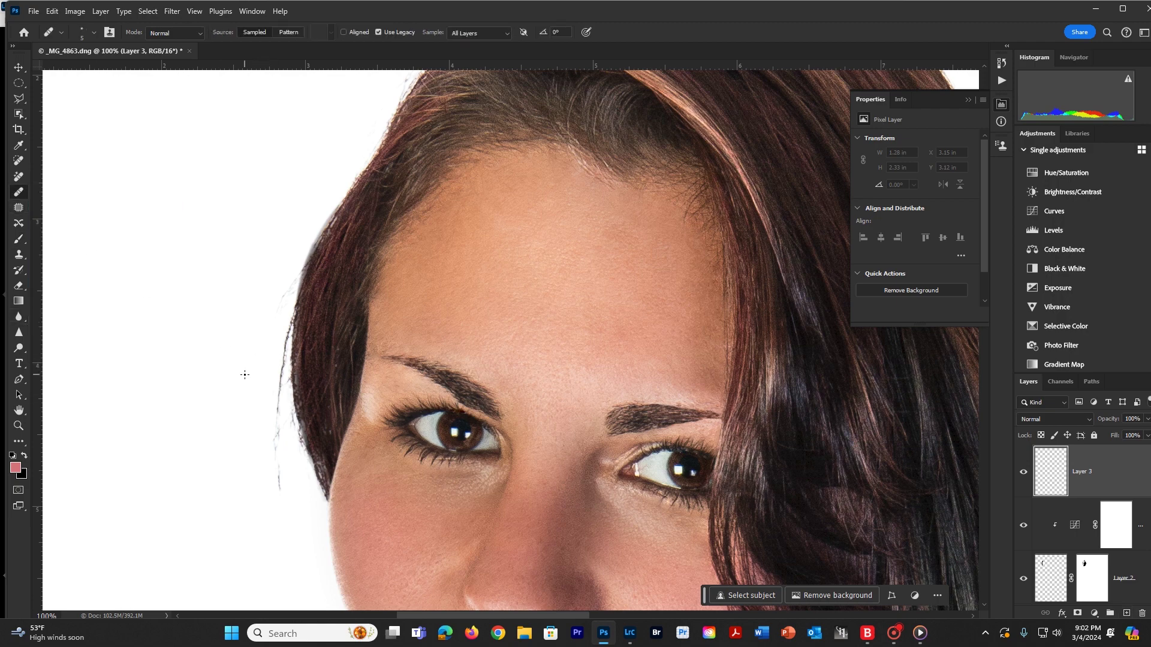
{"action": "key", "text": "bracketright"}
{"action": "key", "text": "bracketright"}
{"action": "key", "text": "bracketright"}
{"action": "left_click_drag", "start_coordinate": [279, 377], "coordinate": [282, 493]}
{"action": "mouse_move", "coordinate": [220, 457]}
{"action": "left_mouse_down"}
{"action": "mouse_move", "coordinate": [216, 465]}
{"action": "mouse_move", "coordinate": [275, 383]}
{"action": "mouse_move", "coordinate": [278, 357]}
{"action": "left_mouse_up"}
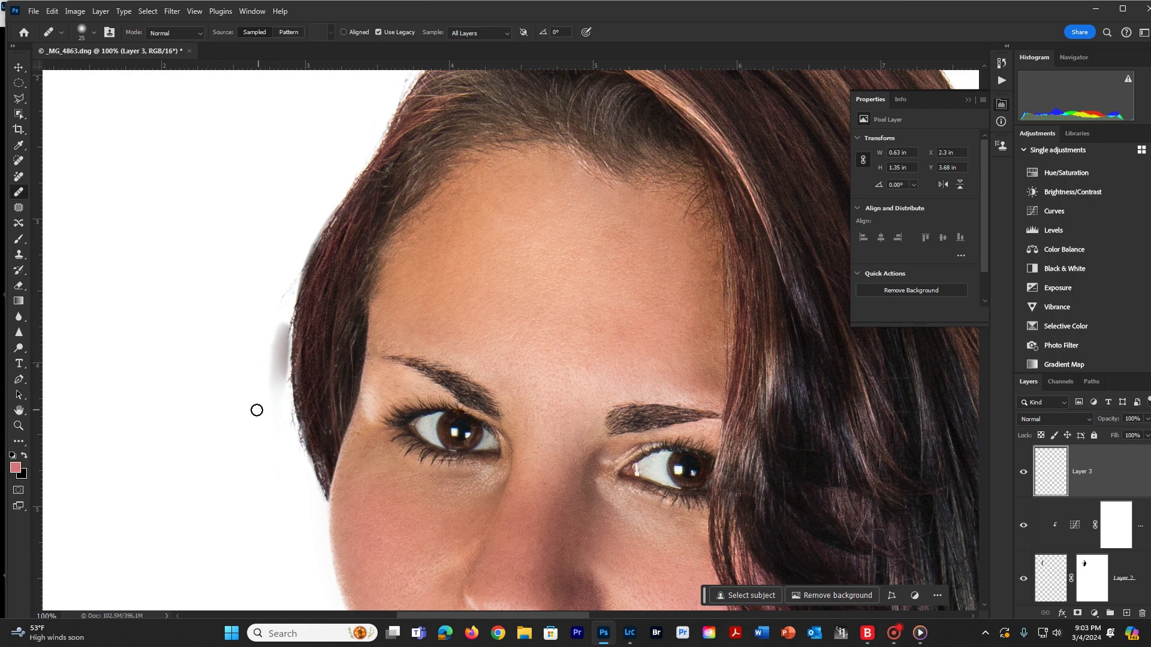
- Clone clean white background over the smudge beside the hair's outer edge with the Clone Stamp
{"action": "left_click", "coordinate": [16, 258]}
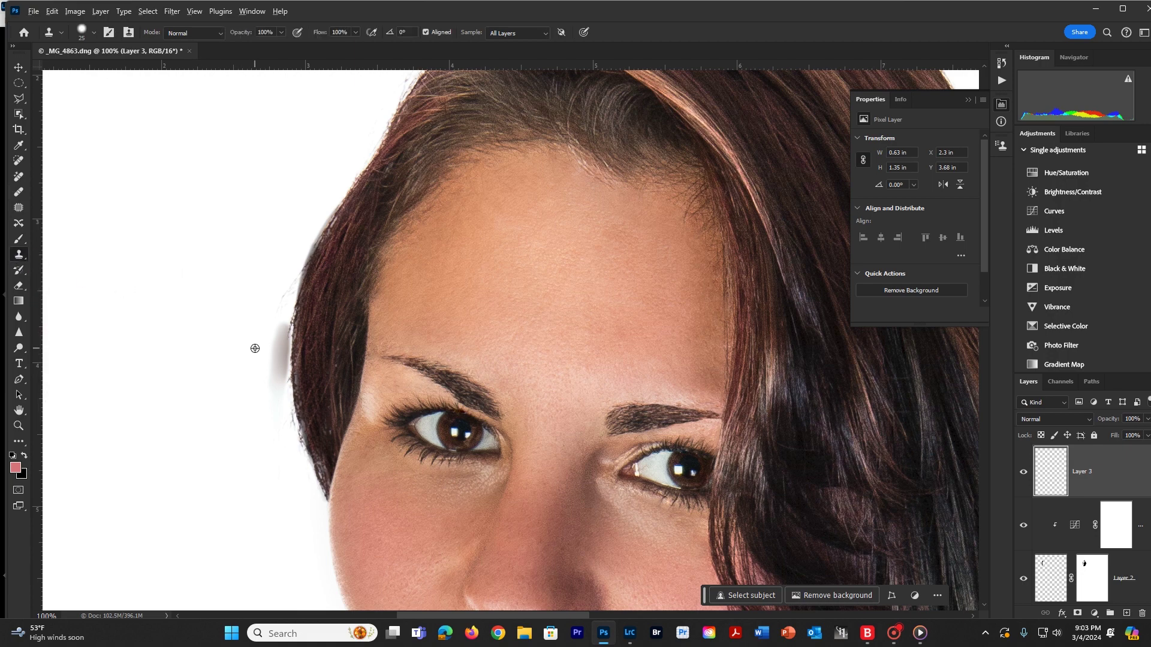
{"action": "left_click", "coordinate": [255, 348], "text": "alt"}
{"action": "mouse_move", "coordinate": [275, 335]}
{"action": "left_mouse_down"}
{"action": "mouse_move", "coordinate": [272, 396]}
{"action": "mouse_move", "coordinate": [282, 286]}
{"action": "mouse_move", "coordinate": [270, 309]}
{"action": "left_mouse_up"}
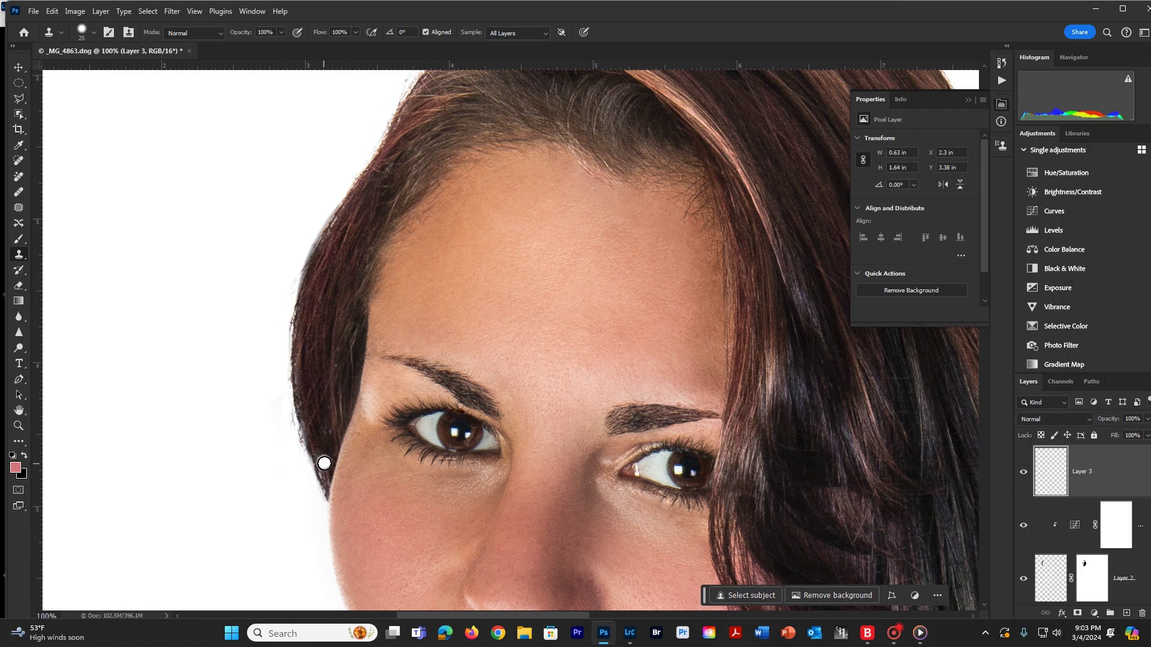
- Outline a curved section of dark hair beside the eye on the fuller side with the Polygonal Lasso
{"action": "left_click_drag", "start_coordinate": [568, 339], "coordinate": [483, 193]}
{"action": "left_click_drag", "start_coordinate": [480, 378], "coordinate": [483, 313]}
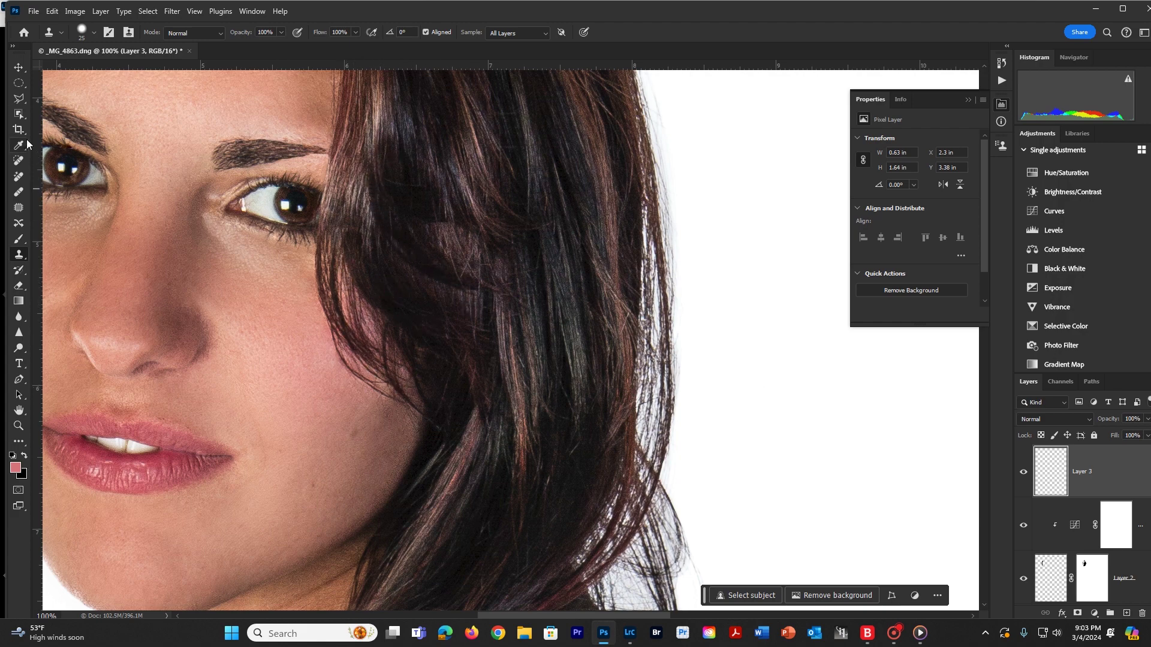
{"action": "left_click", "coordinate": [18, 99]}
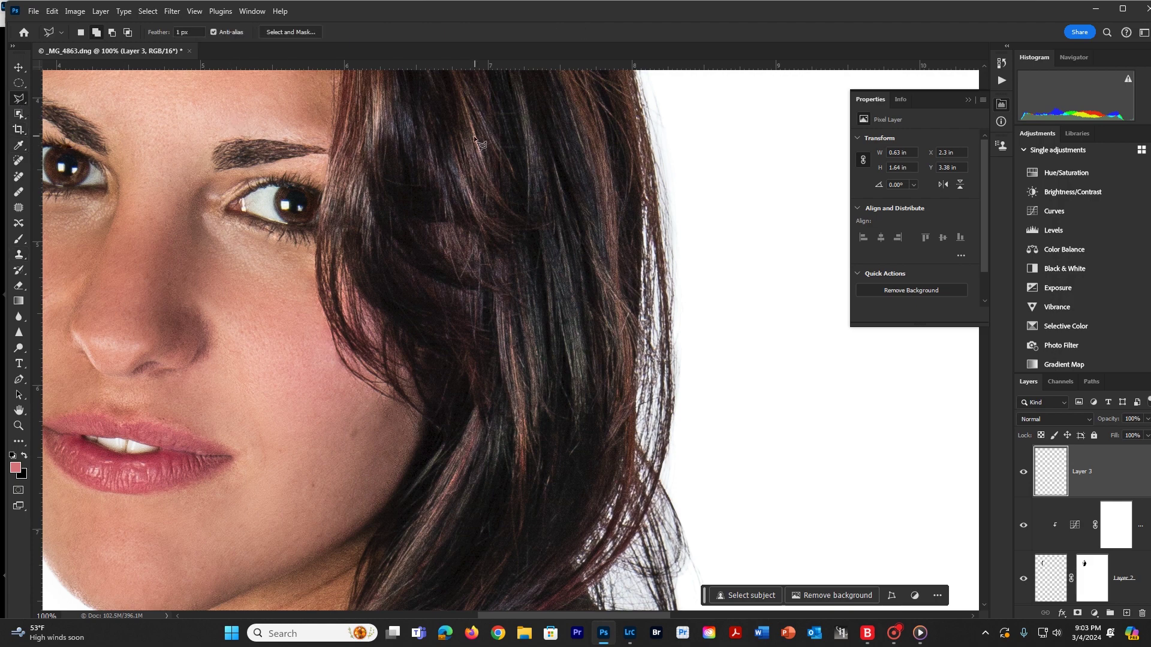
{"action": "left_click", "coordinate": [364, 129]}
{"action": "left_click", "coordinate": [366, 194]}
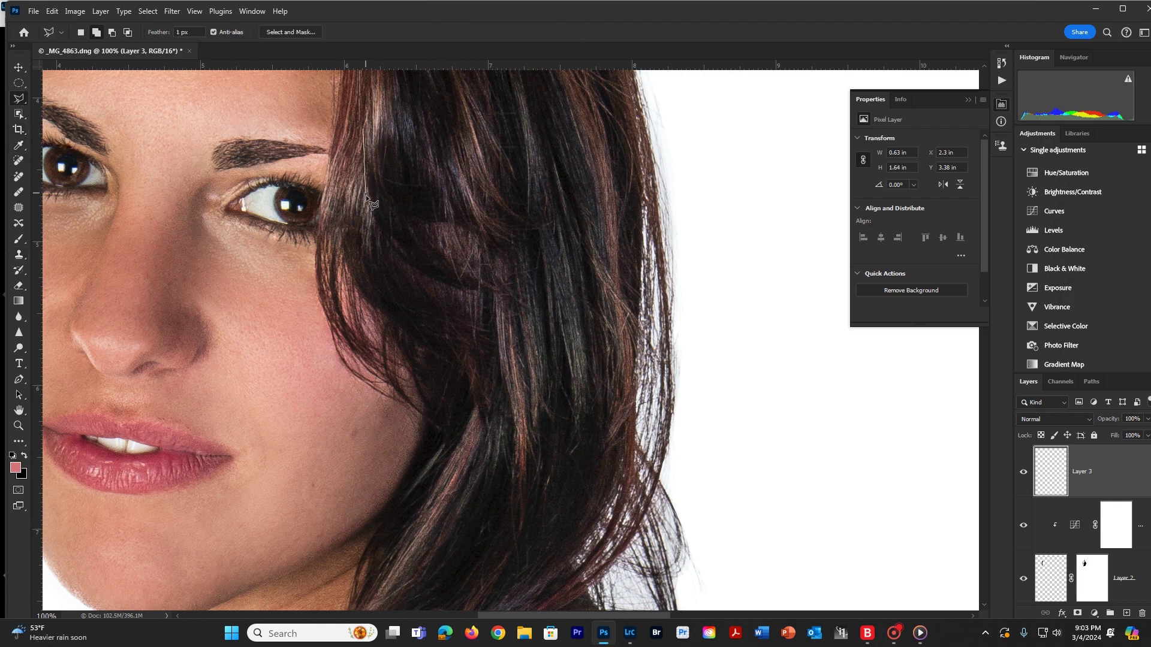
{"action": "left_click", "coordinate": [388, 238]}
{"action": "left_click", "coordinate": [418, 269]}
{"action": "left_click", "coordinate": [448, 284]}
{"action": "left_click", "coordinate": [441, 173]}
{"action": "left_click", "coordinate": [427, 132]}
{"action": "left_click", "coordinate": [393, 112]}
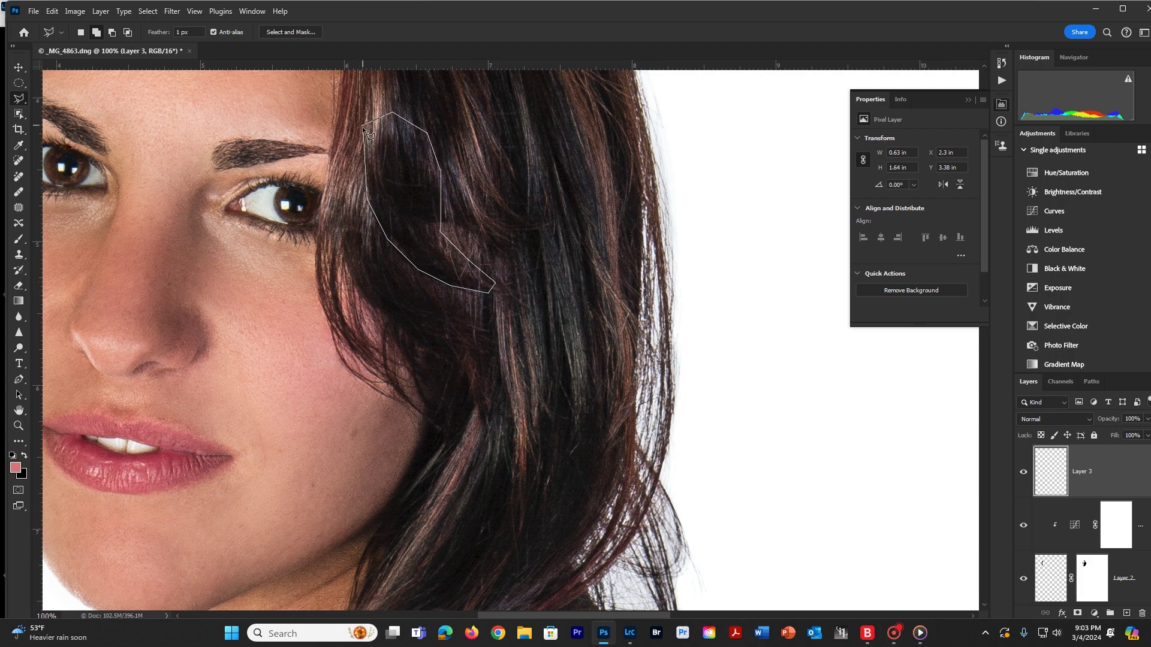
{"action": "left_click", "coordinate": [363, 128]}
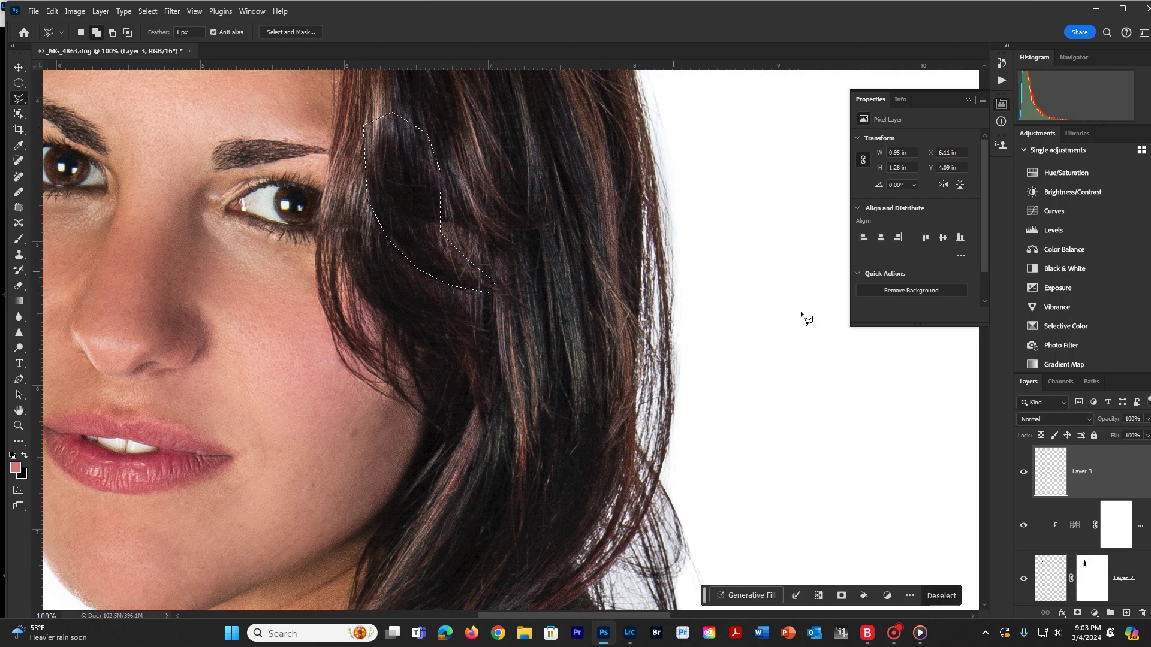
- Copy the selected hair from Layer 1 to a new layer and move it down over the gap beside the cheek
{"action": "scroll", "coordinate": [1099, 478], "scroll_direction": "down", "scroll_amount": 2}
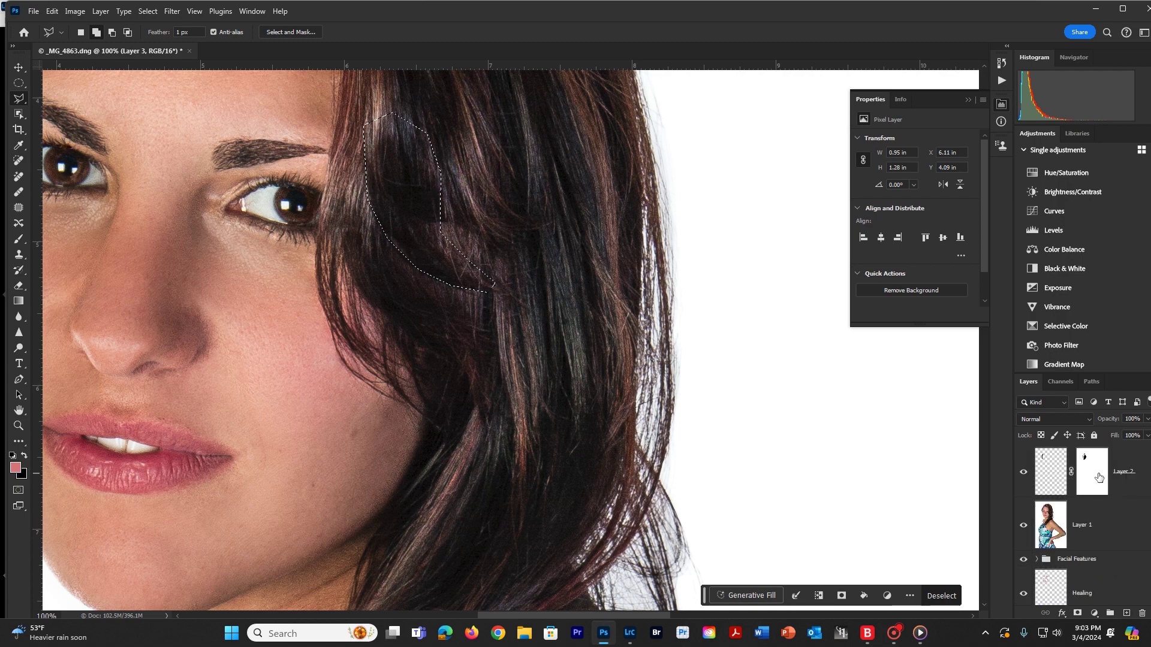
{"action": "left_click", "coordinate": [1097, 525]}
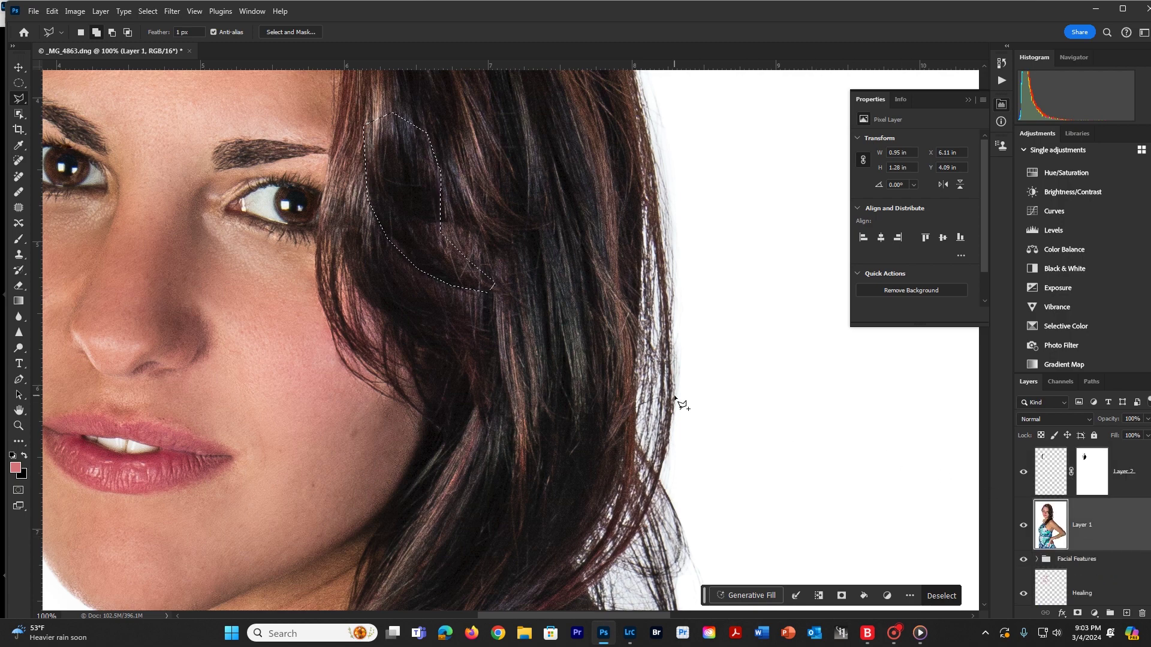
{"action": "key", "text": "ctrl+j"}
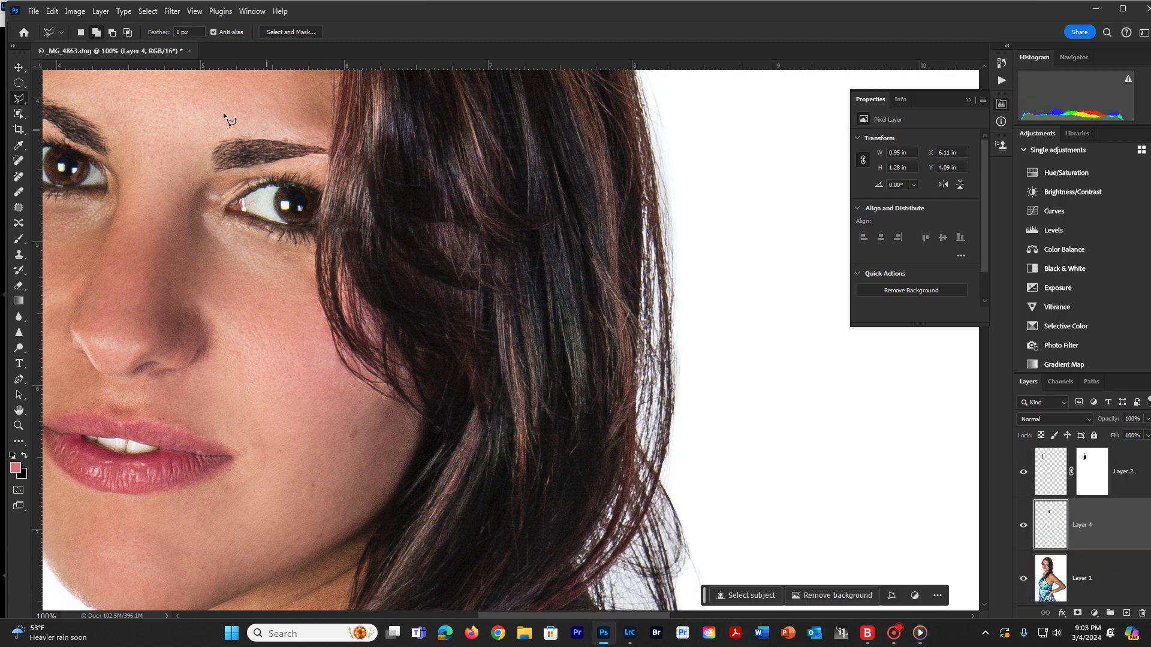
{"action": "left_click", "coordinate": [19, 67]}
{"action": "left_click_drag", "start_coordinate": [428, 225], "coordinate": [385, 339]}
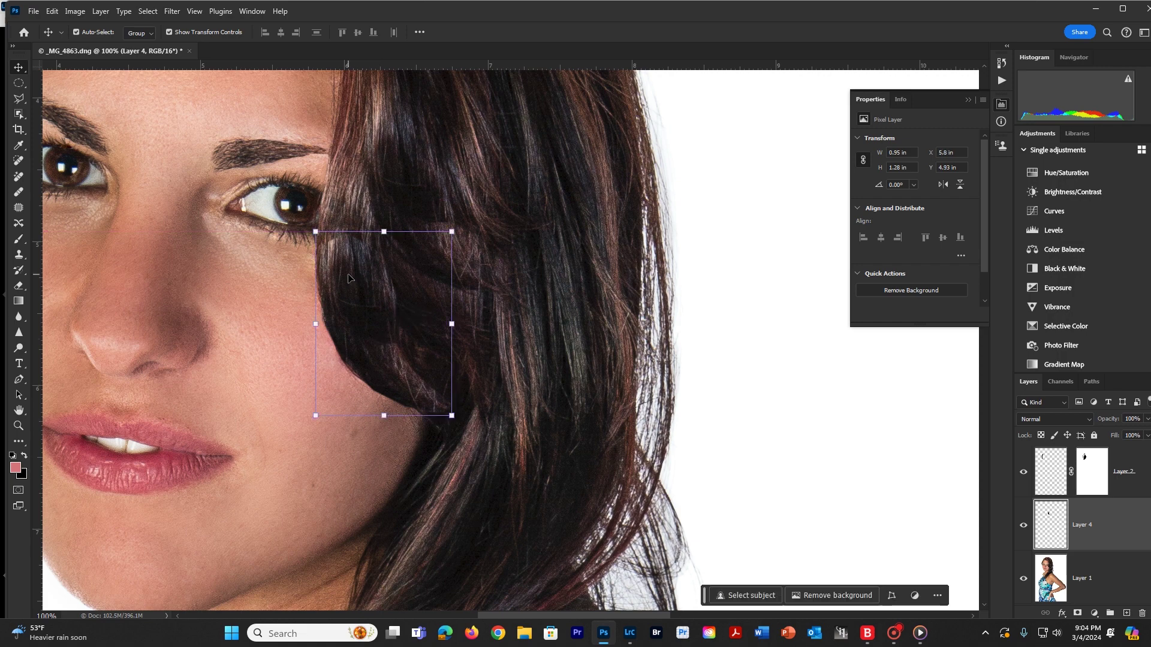
{"action": "left_click", "coordinate": [393, 372]}
- Add a layer mask to the copied hair and blend its edges with a 30 px black brush at 25% opacity, then switch to white
{"action": "left_click", "coordinate": [1077, 614]}
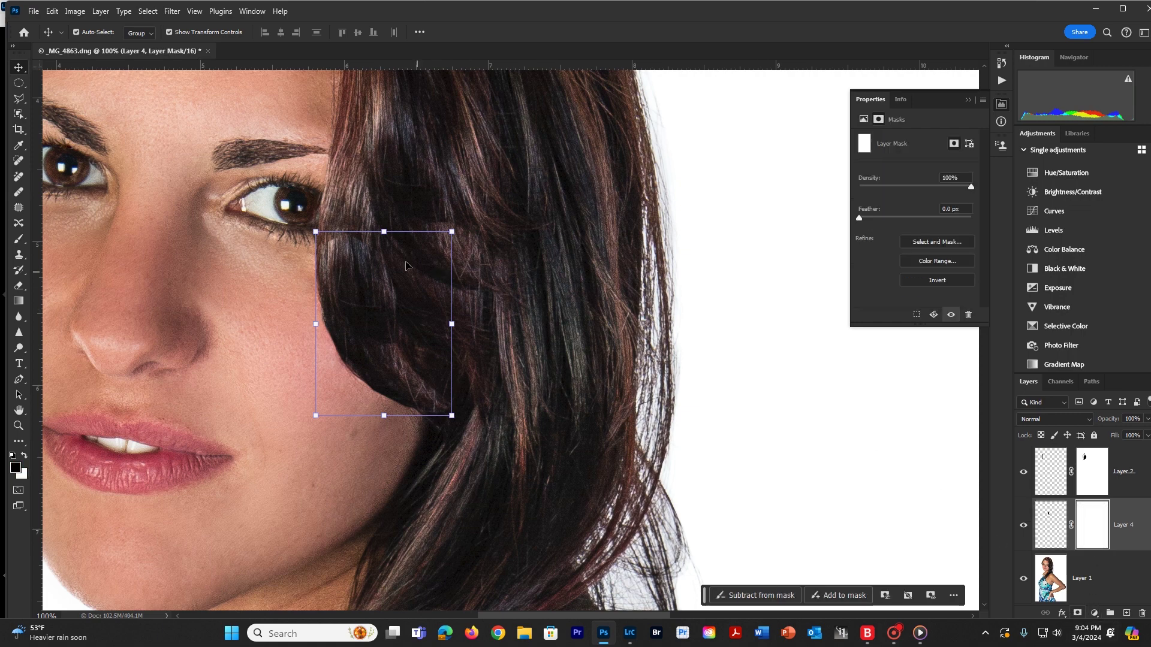
{"action": "left_click", "coordinate": [19, 239]}
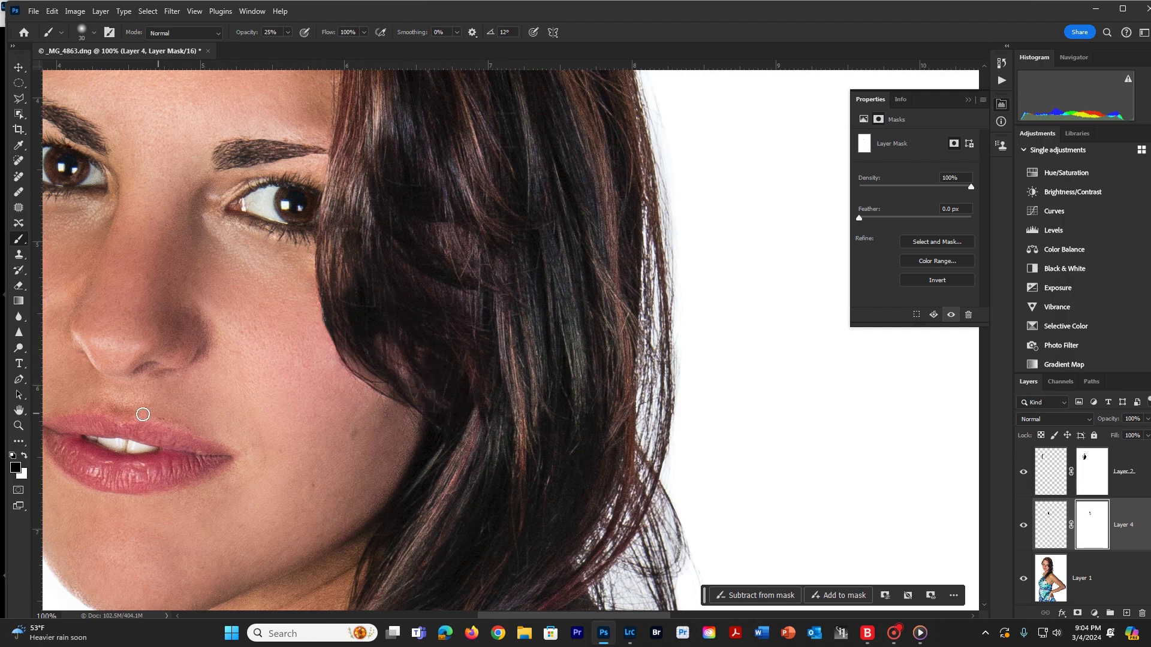
{"action": "left_click", "coordinate": [26, 457]}
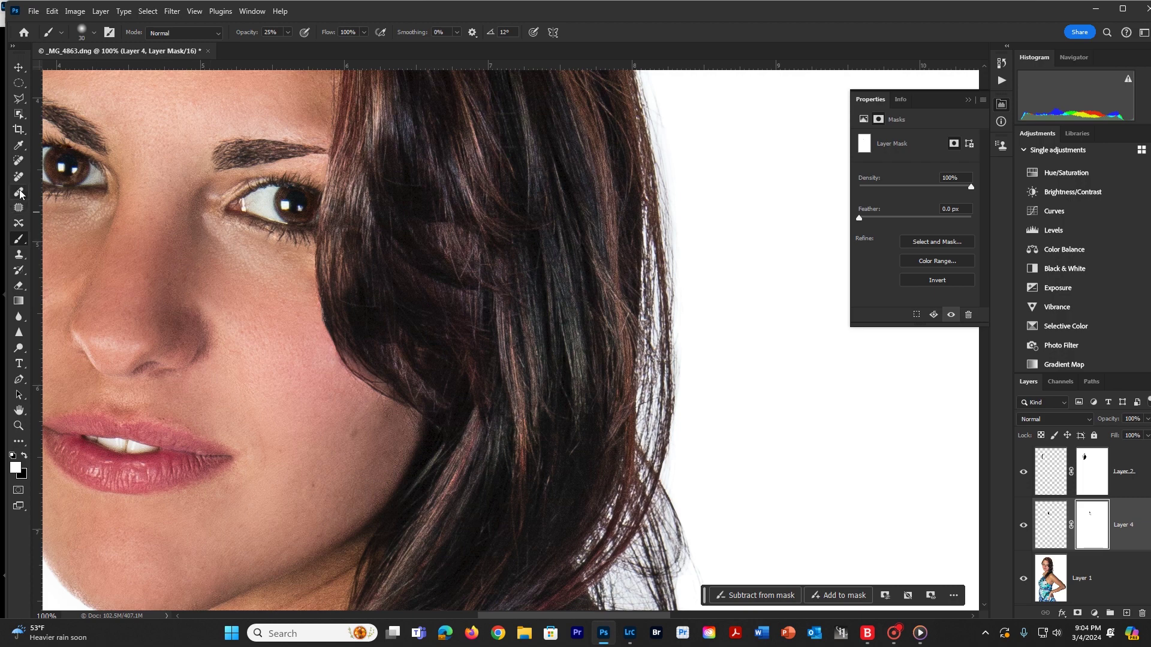
- Add a new layer above the copied hair and spot-heal the seam beside the eye, using Content-Aware and sampling all layers
{"action": "left_click", "coordinate": [19, 162]}
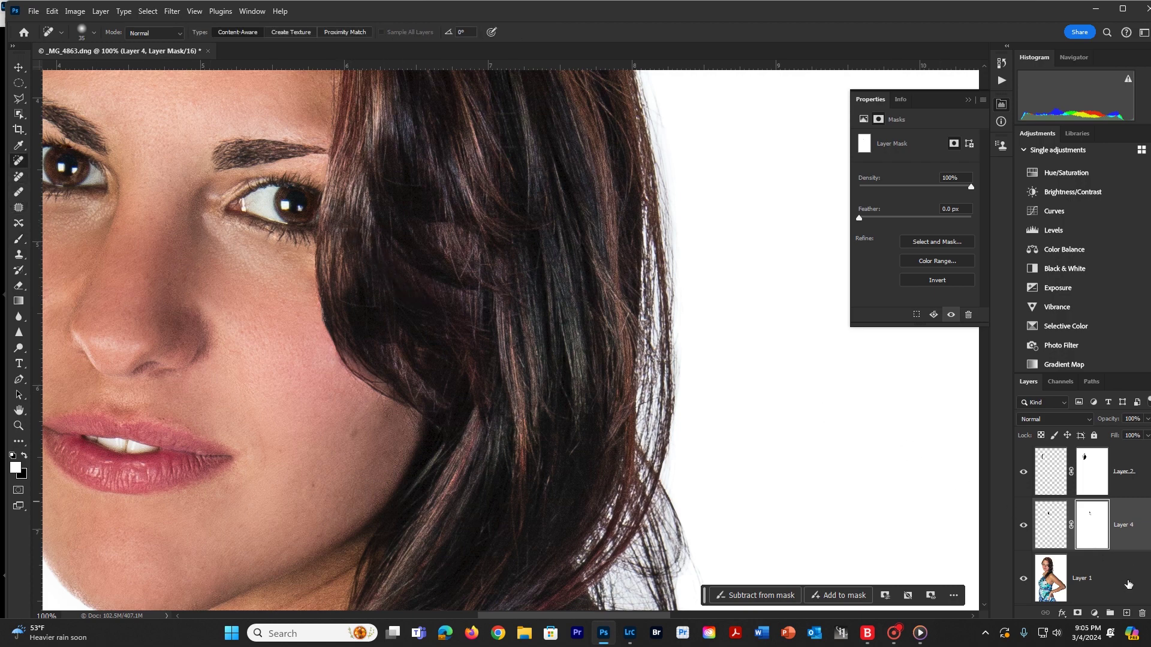
{"action": "left_click", "coordinate": [1127, 614]}
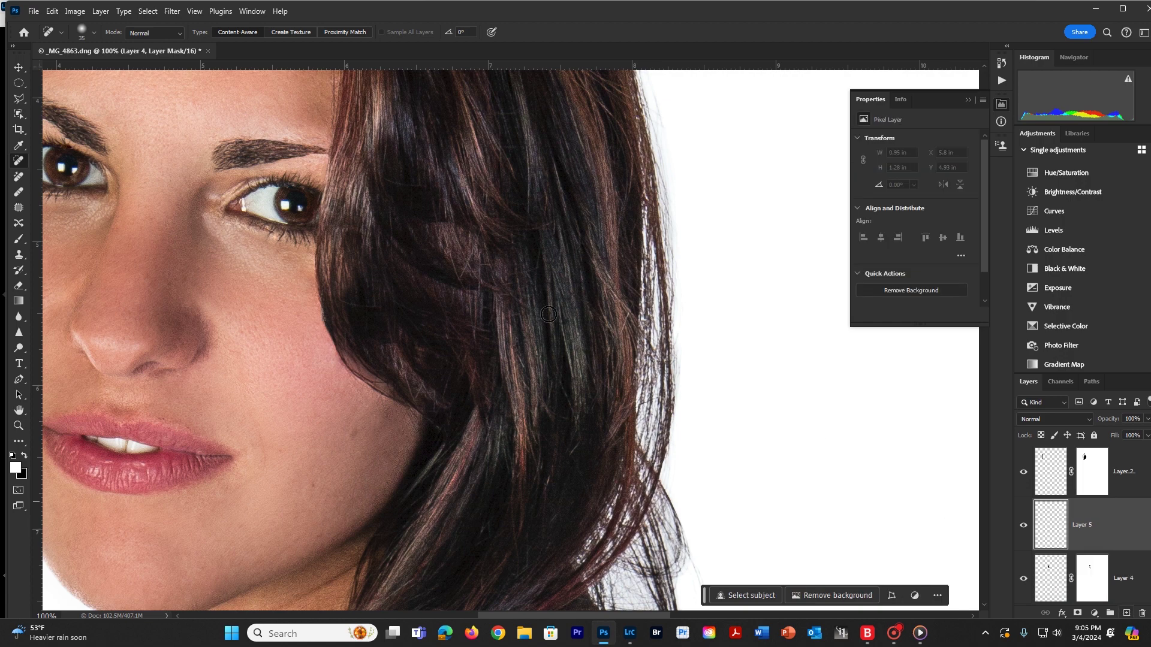
{"action": "left_click_drag", "start_coordinate": [337, 229], "coordinate": [367, 232]}
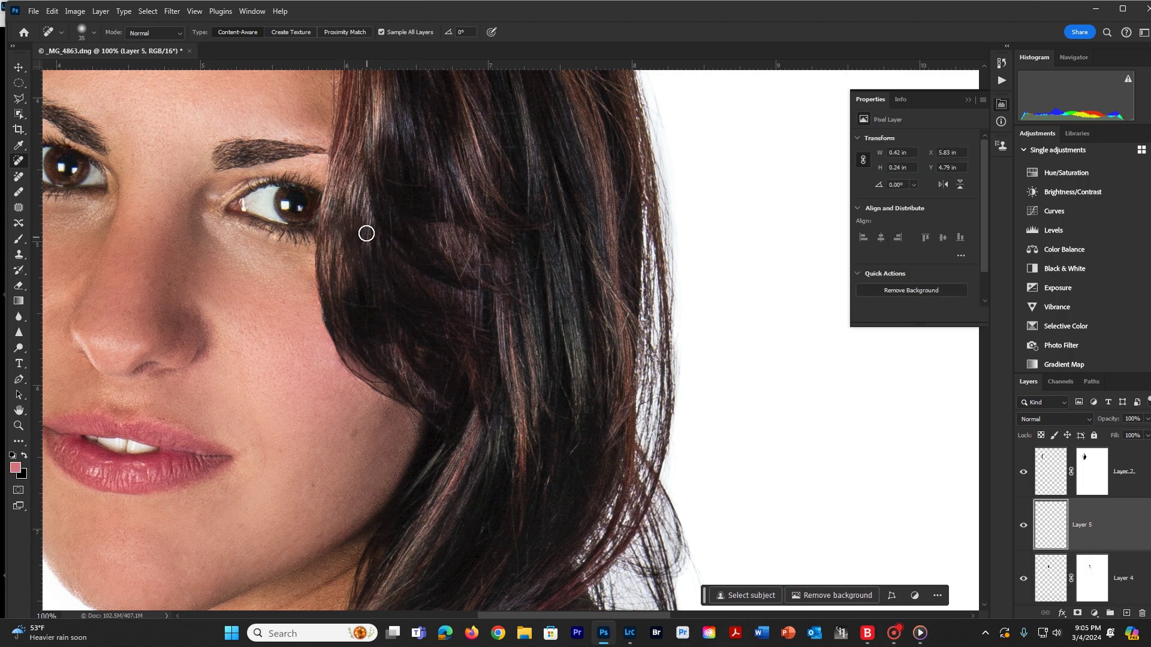
{"action": "left_click", "coordinate": [350, 222]}
{"action": "left_click", "coordinate": [19, 241]}
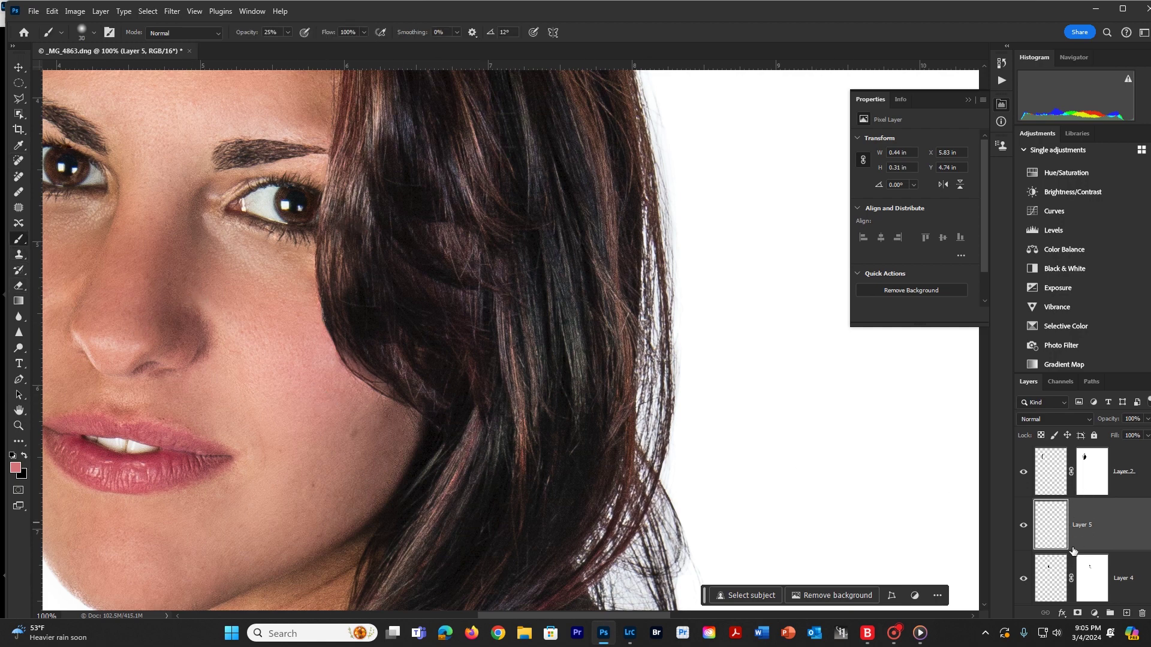
- Paint white on Layer 4's mask along the lower edge of the hair beside the cheek
{"action": "left_click", "coordinate": [1092, 579]}
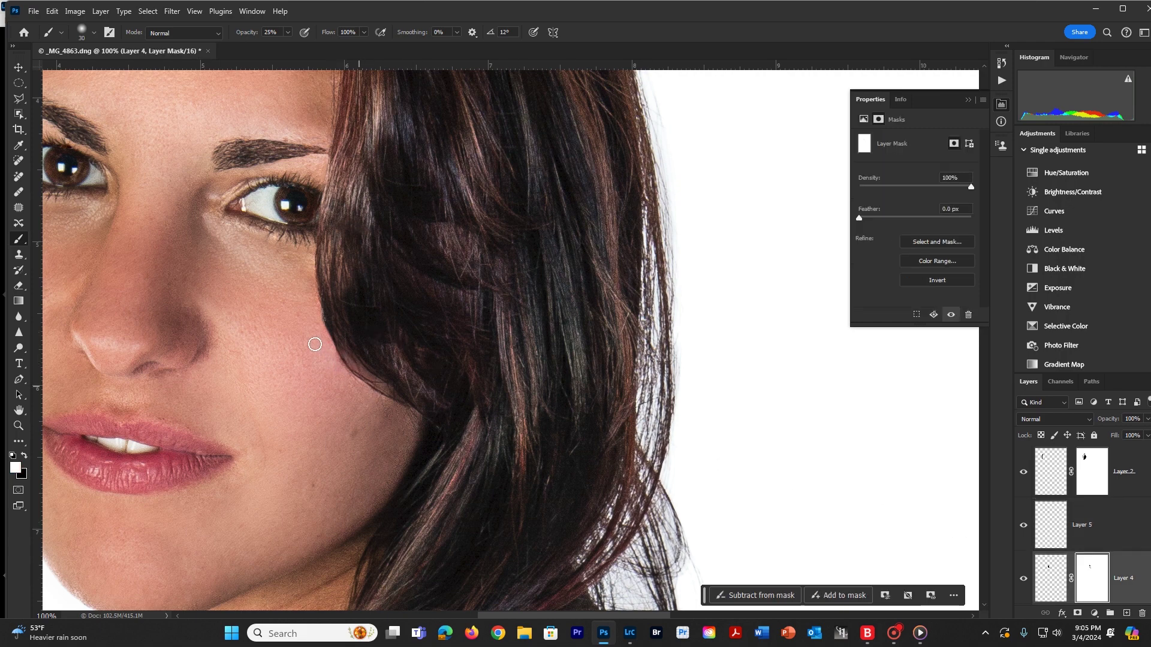
{"action": "left_click_drag", "start_coordinate": [367, 385], "coordinate": [383, 402]}
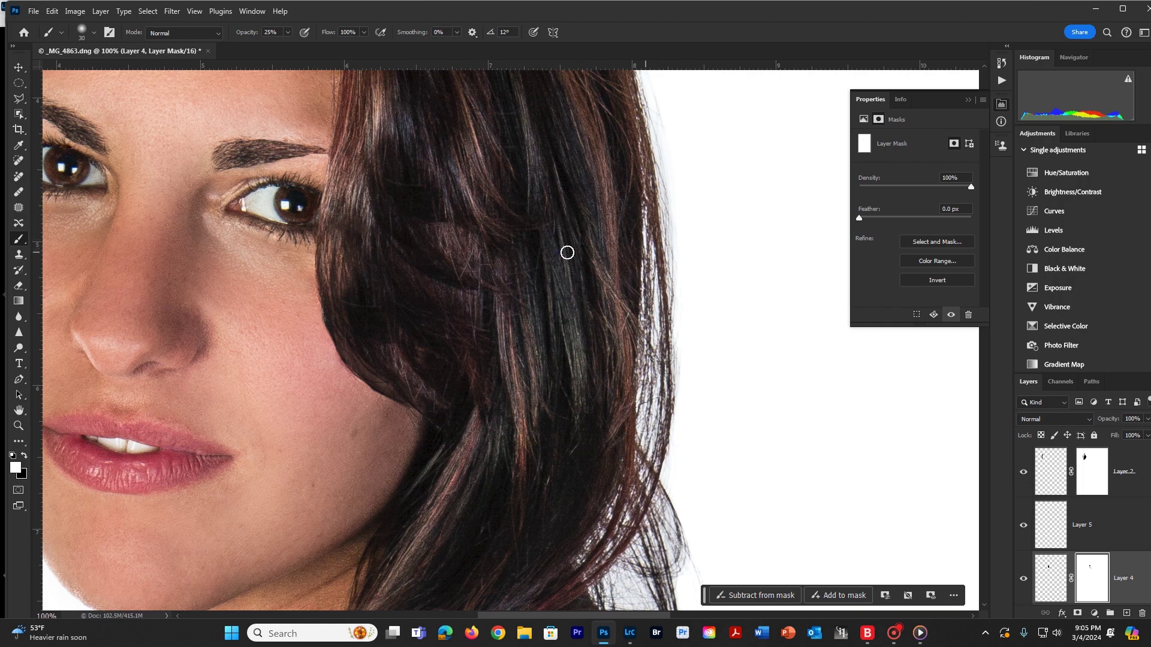
- Outline a long, smooth strand running from the crown down the outer side of the hair with the Polygonal Lasso
{"action": "key", "text": "v"}
{"action": "left_click_drag", "start_coordinate": [578, 324], "coordinate": [438, 306]}
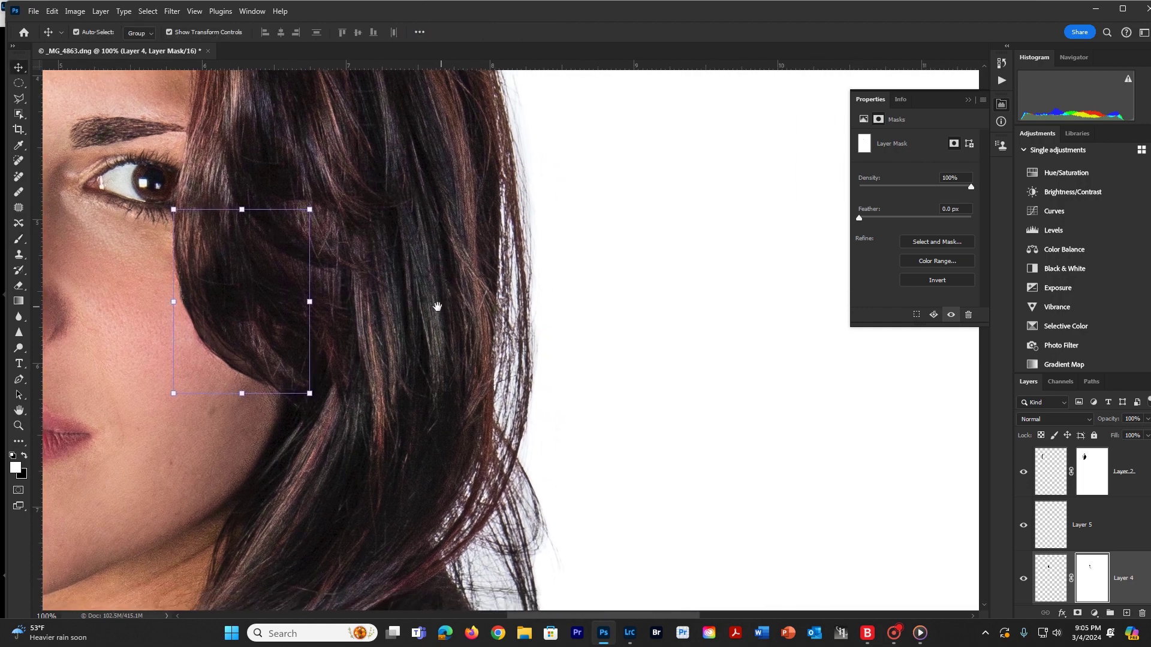
{"action": "left_click", "coordinate": [18, 99]}
{"action": "left_click_drag", "start_coordinate": [446, 173], "coordinate": [431, 318]}
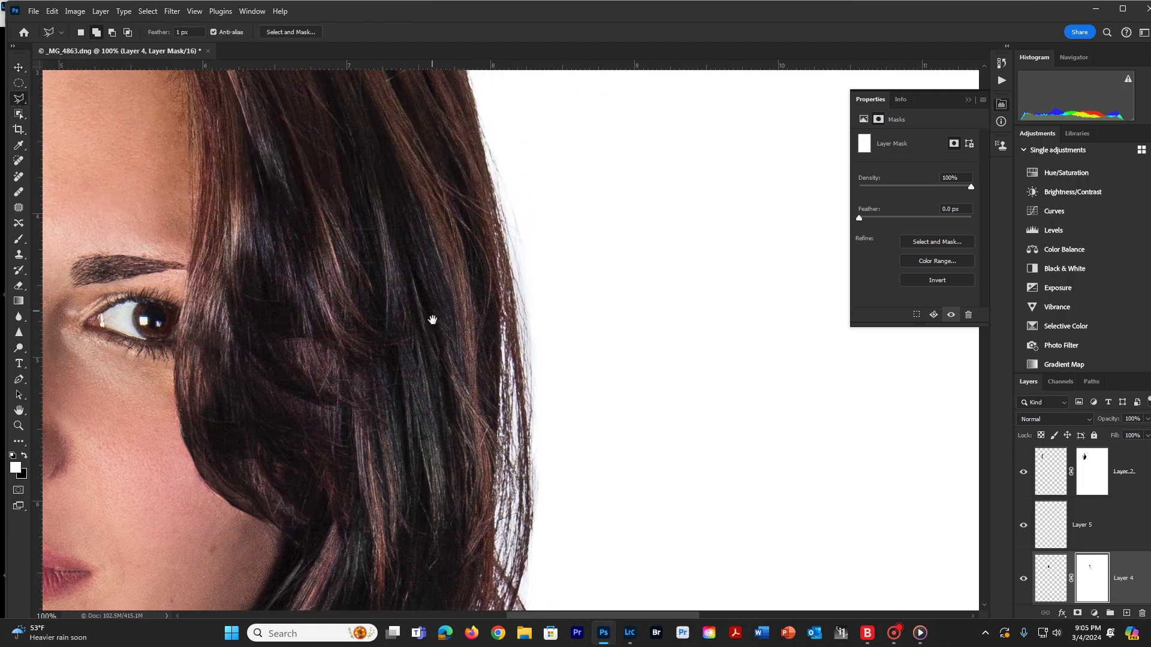
{"action": "left_click_drag", "start_coordinate": [398, 129], "coordinate": [424, 291]}
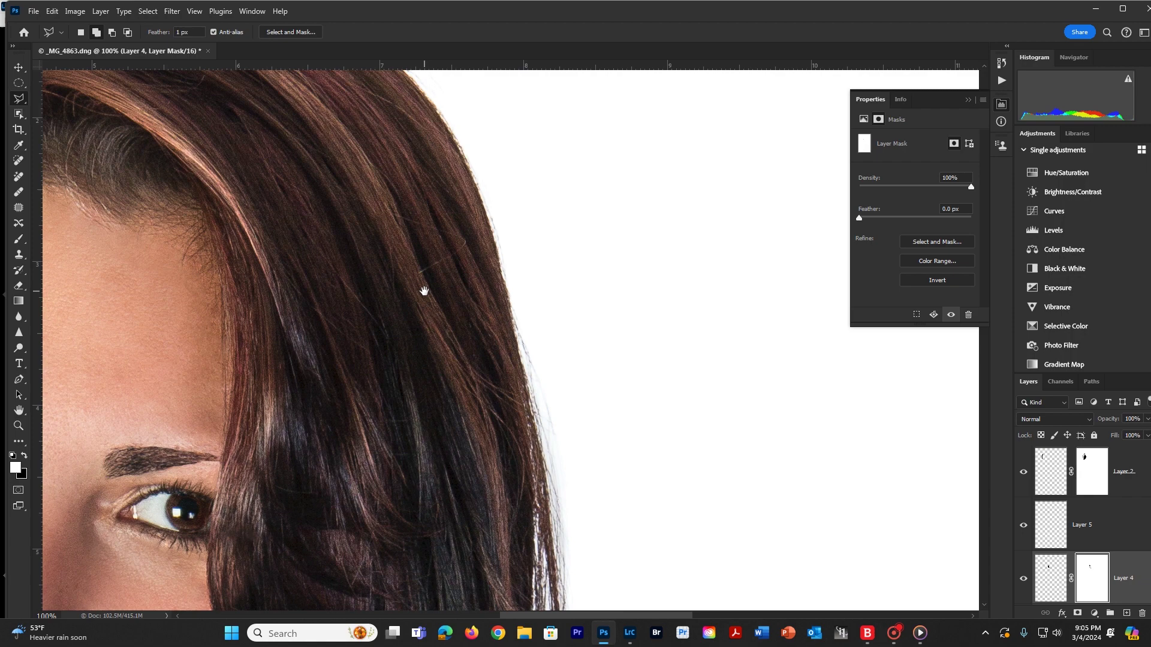
{"action": "left_click", "coordinate": [363, 149]}
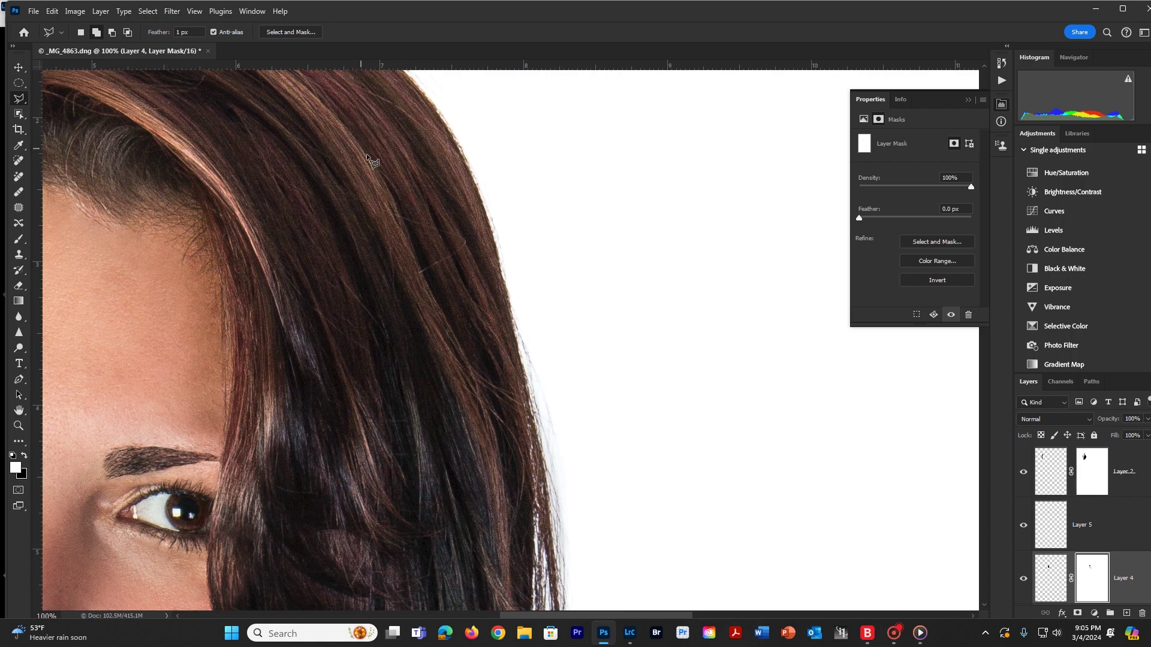
{"action": "left_click", "coordinate": [483, 382]}
{"action": "left_click", "coordinate": [512, 577]}
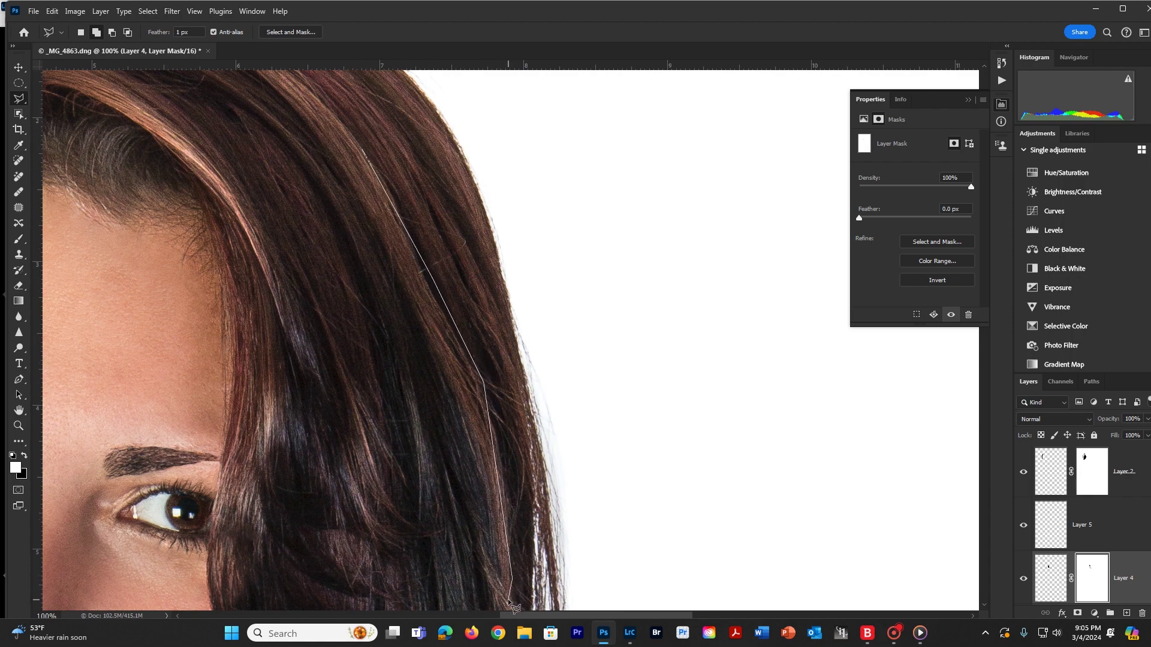
{"action": "left_click", "coordinate": [509, 598]}
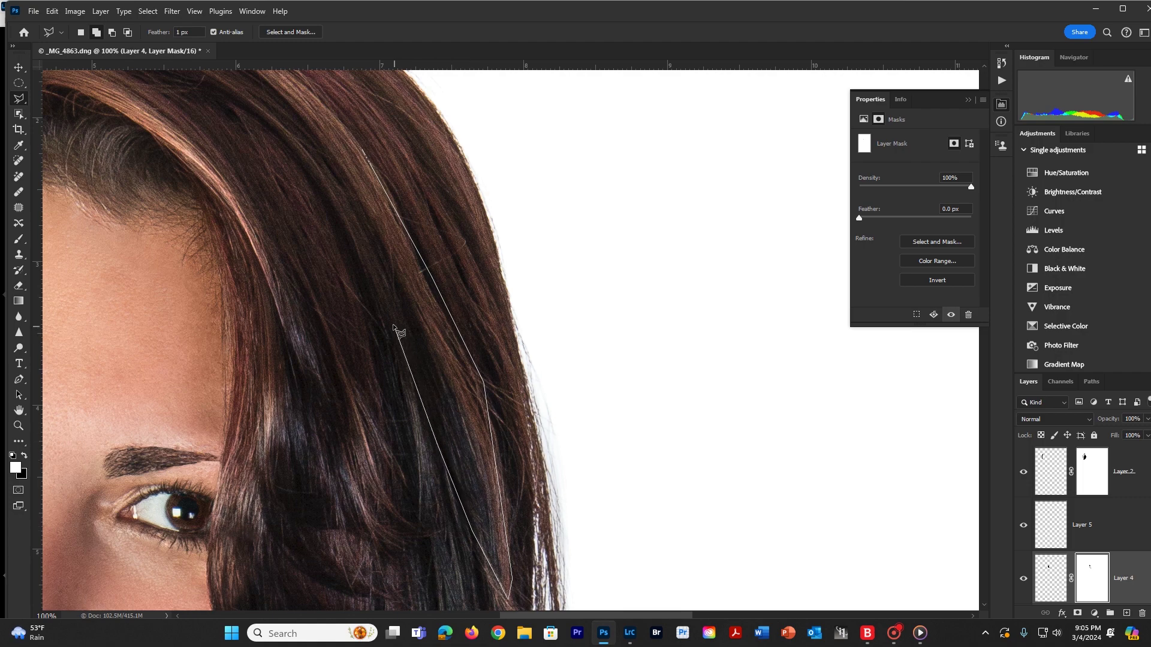
{"action": "left_click", "coordinate": [393, 327]}
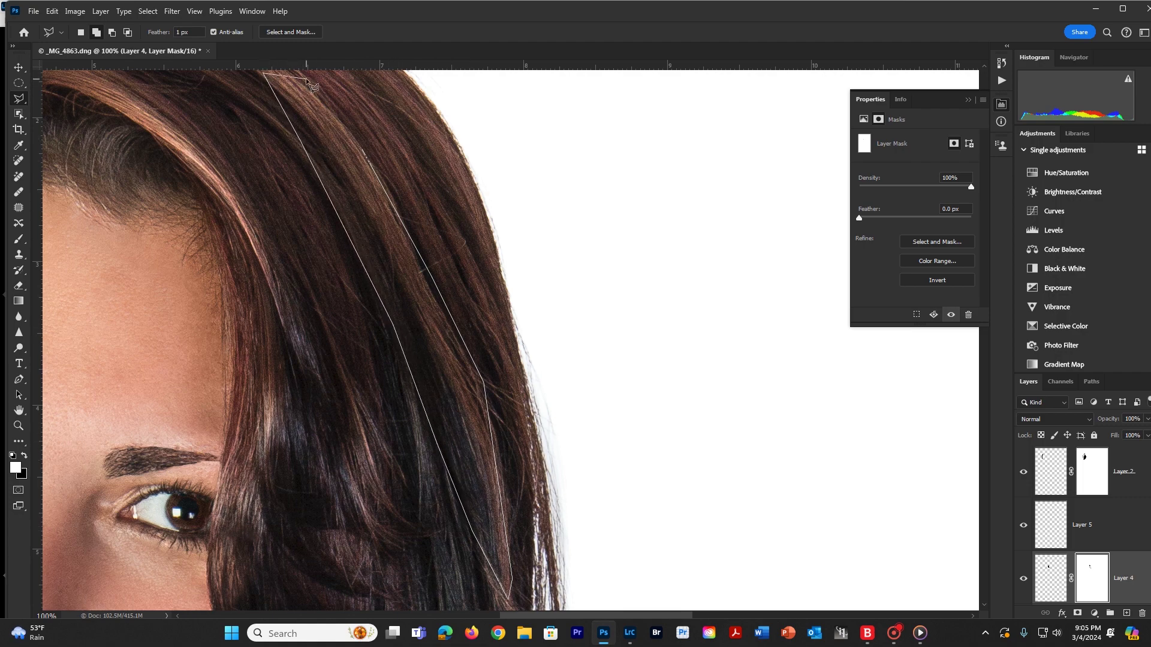
{"action": "key", "text": "Return"}
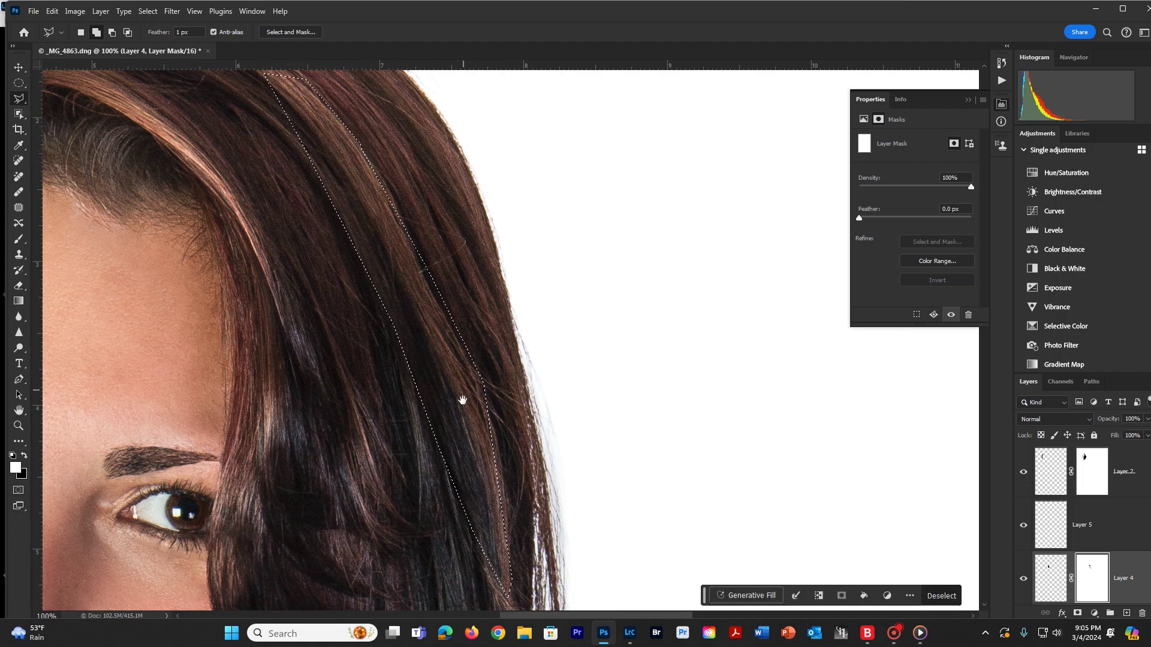
- Copy the selected strand from Layer 1 to a new layer
{"action": "left_click_drag", "start_coordinate": [460, 401], "coordinate": [447, 208]}
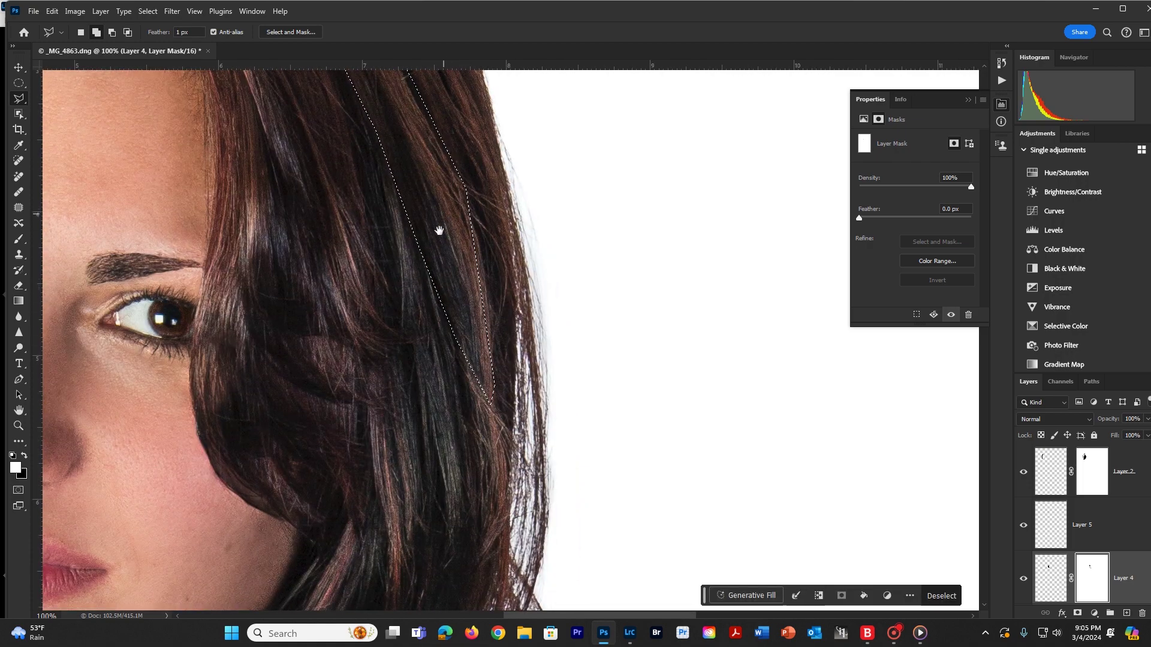
{"action": "scroll", "coordinate": [1127, 544], "scroll_direction": "up", "scroll_amount": 1}
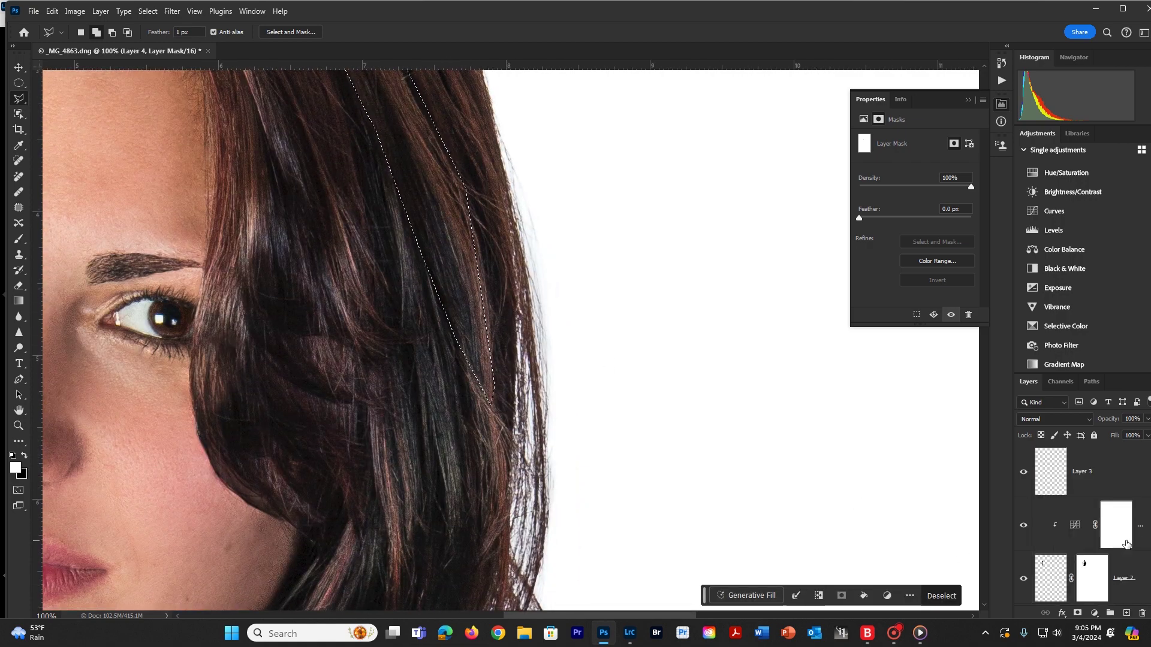
{"action": "scroll", "coordinate": [1127, 545], "scroll_direction": "down", "scroll_amount": 3}
{"action": "left_click", "coordinate": [1112, 535]}
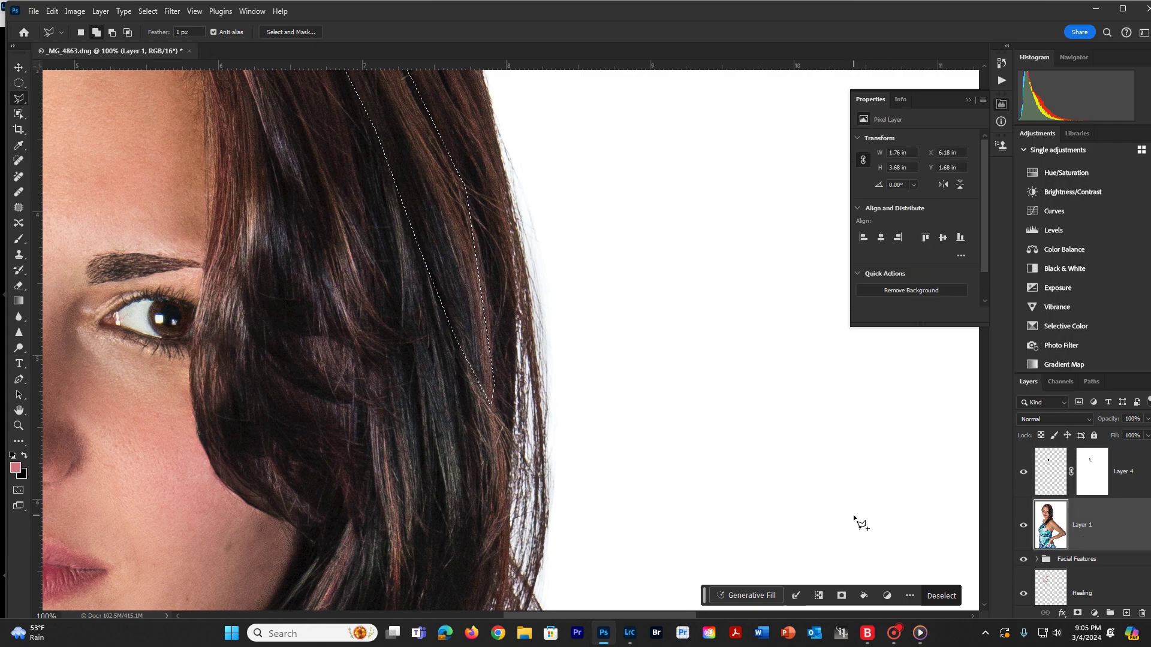
{"action": "key", "text": "ctrl+j"}
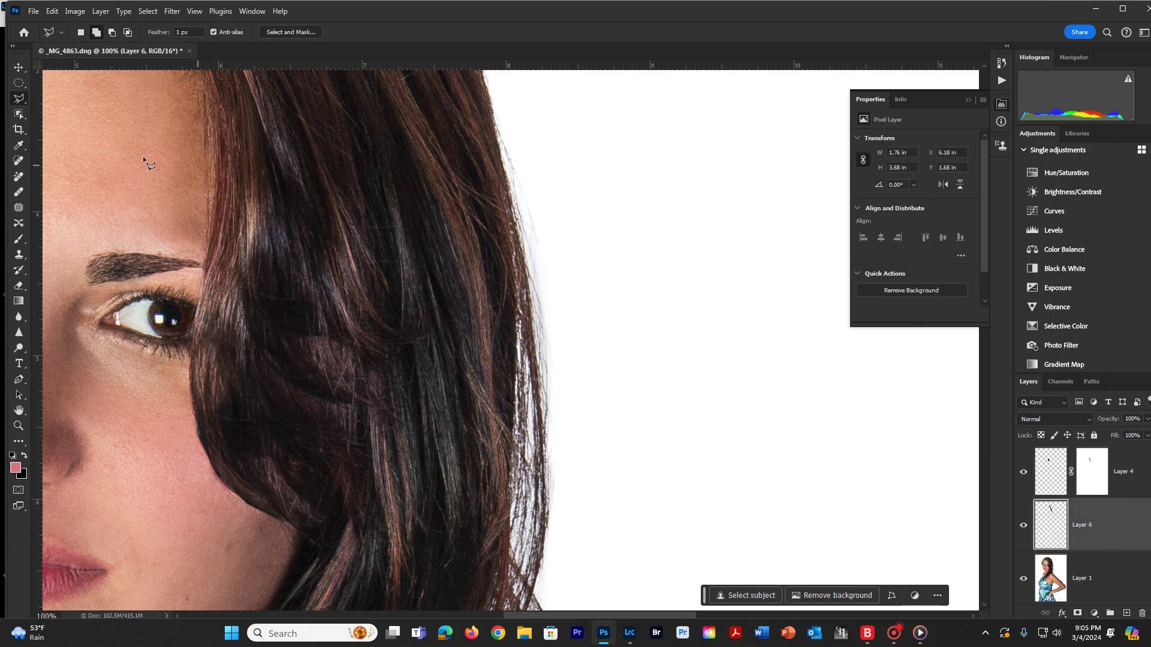
- Move the copied strand down, rotate it about 34°, and place it over the thin outer edge of the hair
{"action": "left_click", "coordinate": [20, 72]}
{"action": "left_click_drag", "start_coordinate": [441, 200], "coordinate": [502, 475]}
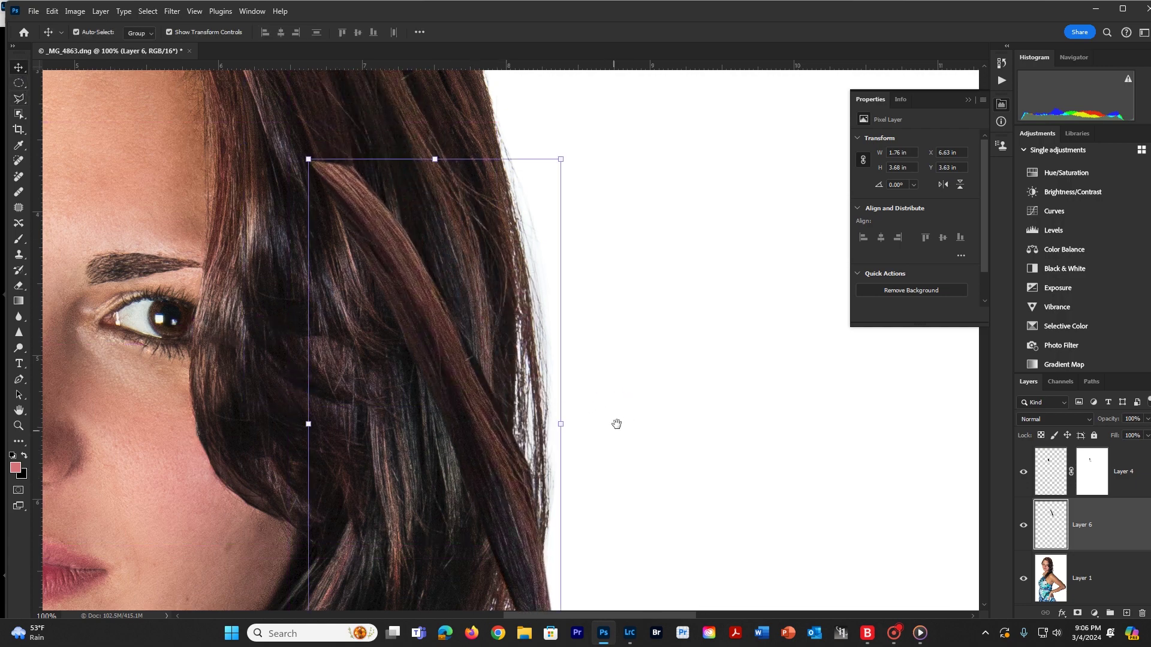
{"action": "left_click_drag", "start_coordinate": [617, 422], "coordinate": [647, 244]}
{"action": "left_click_drag", "start_coordinate": [541, 282], "coordinate": [552, 363]}
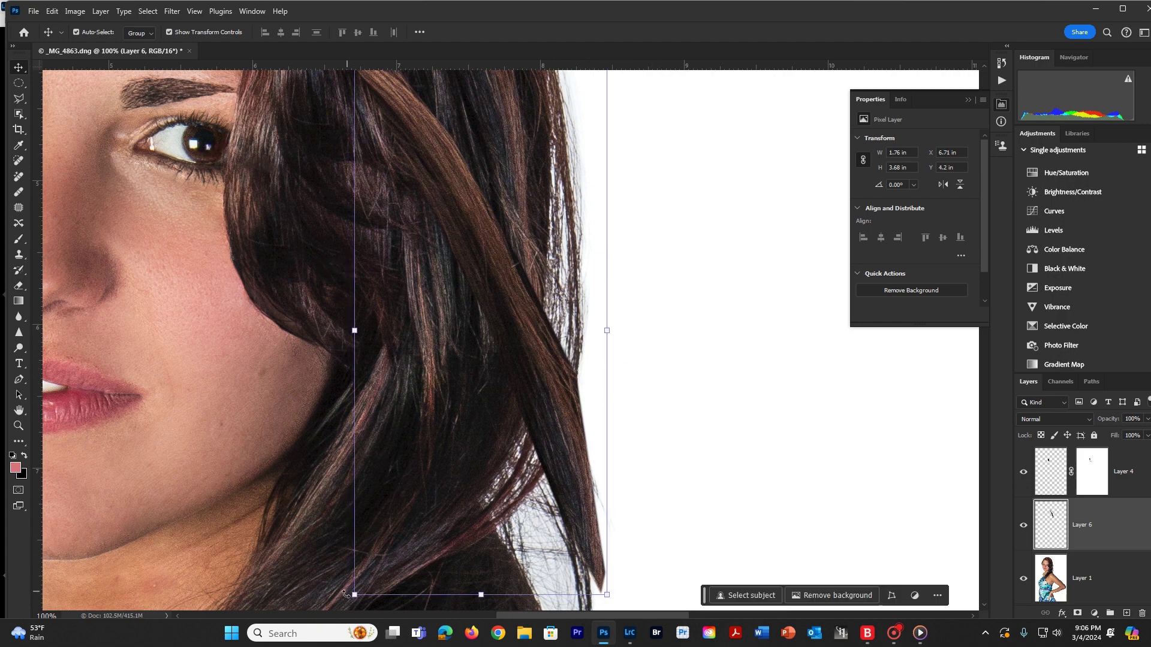
{"action": "left_click_drag", "start_coordinate": [346, 598], "coordinate": [153, 515]}
{"action": "left_click_drag", "start_coordinate": [508, 431], "coordinate": [547, 421]}
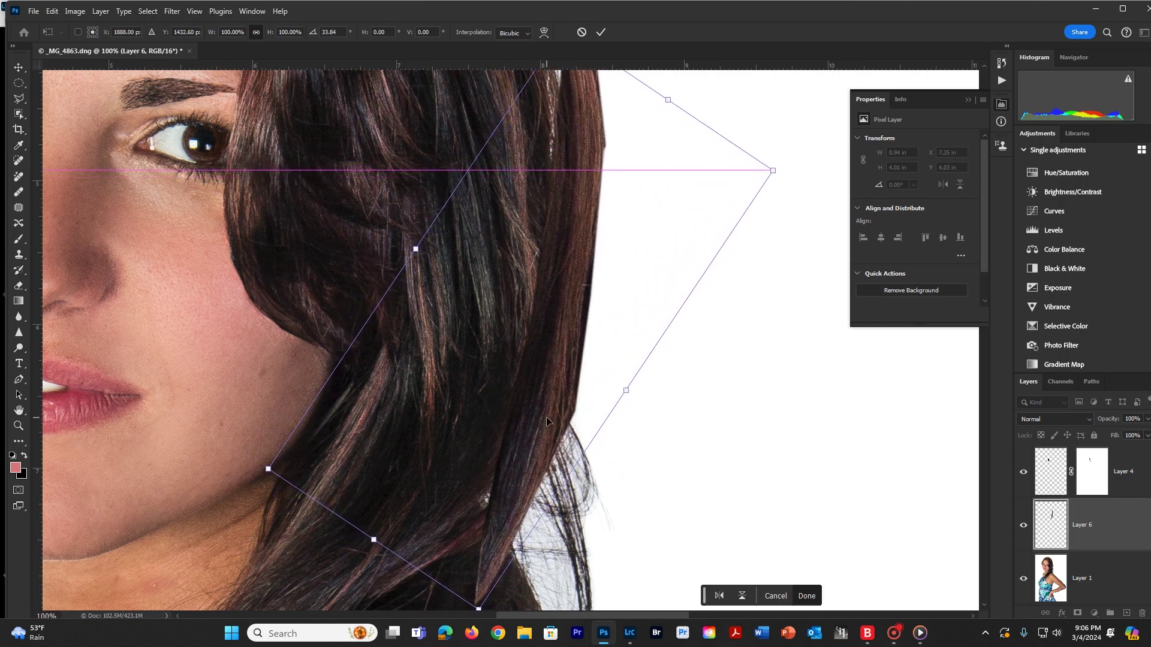
{"action": "left_click", "coordinate": [601, 32]}
- Start a Puppet Warp on the strand, pin its middle, and bend its upper end inward against the hair
{"action": "left_click", "coordinate": [52, 11]}
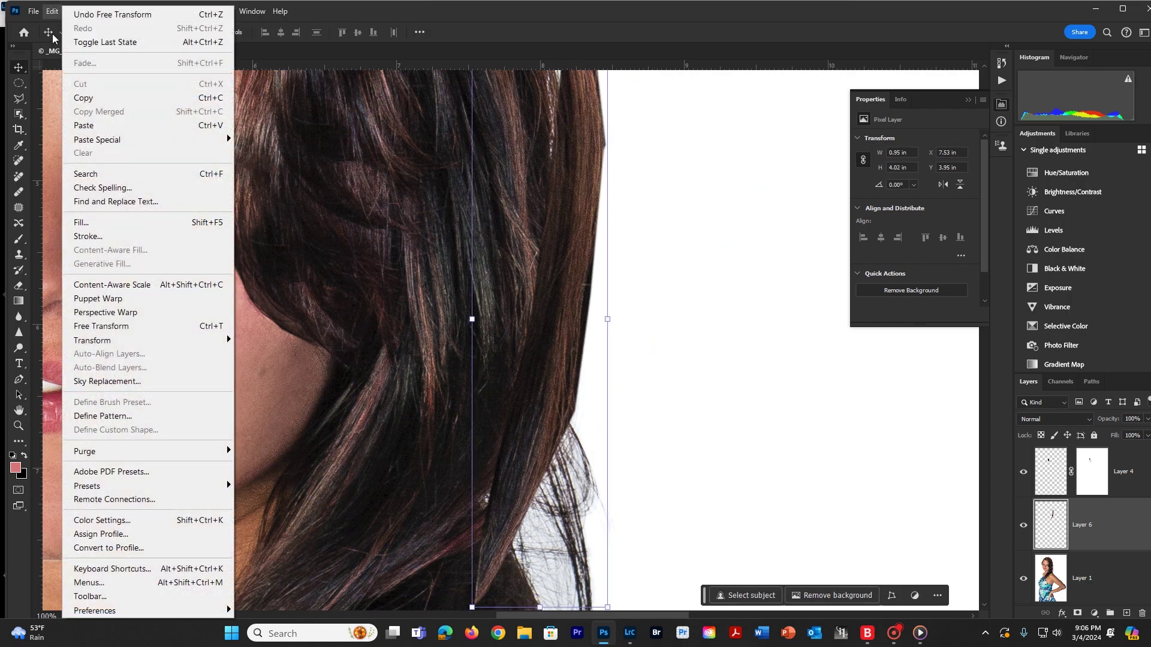
{"action": "left_click", "coordinate": [96, 299]}
{"action": "left_click_drag", "start_coordinate": [571, 256], "coordinate": [550, 323]}
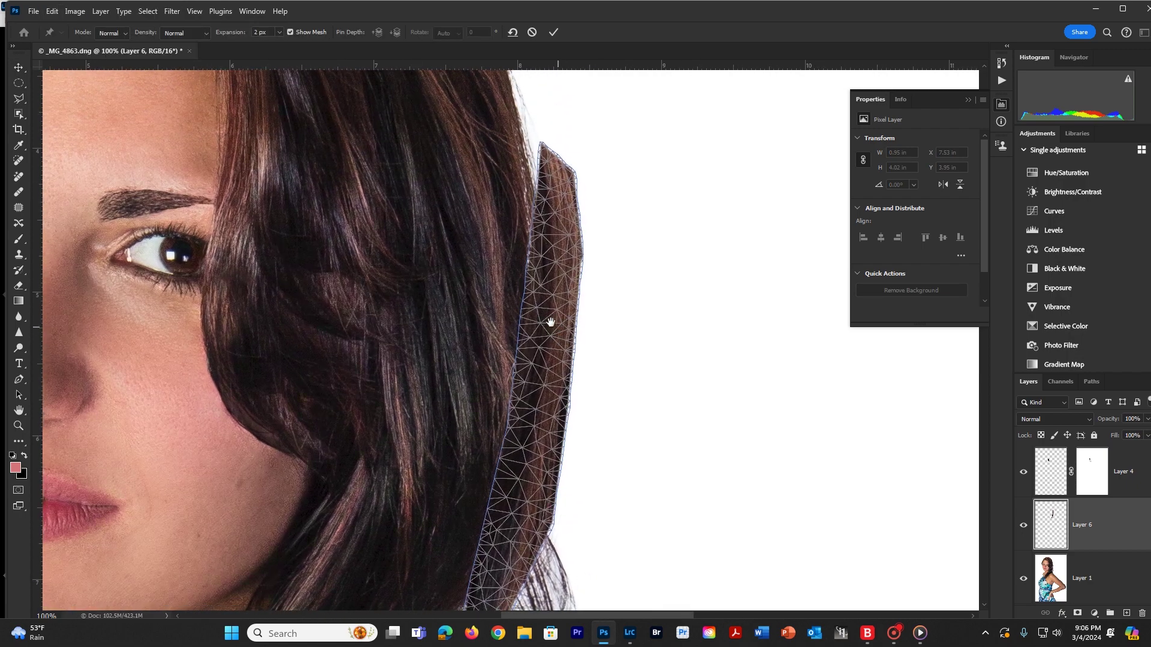
{"action": "left_click", "coordinate": [506, 446]}
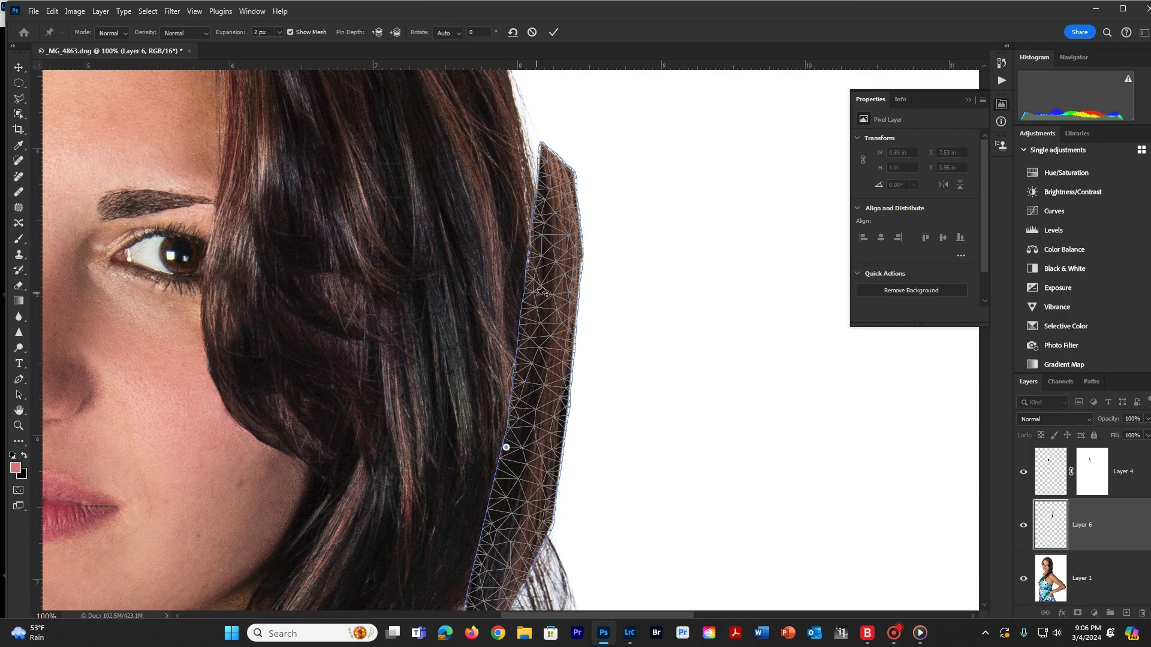
{"action": "left_click_drag", "start_coordinate": [554, 157], "coordinate": [501, 155]}
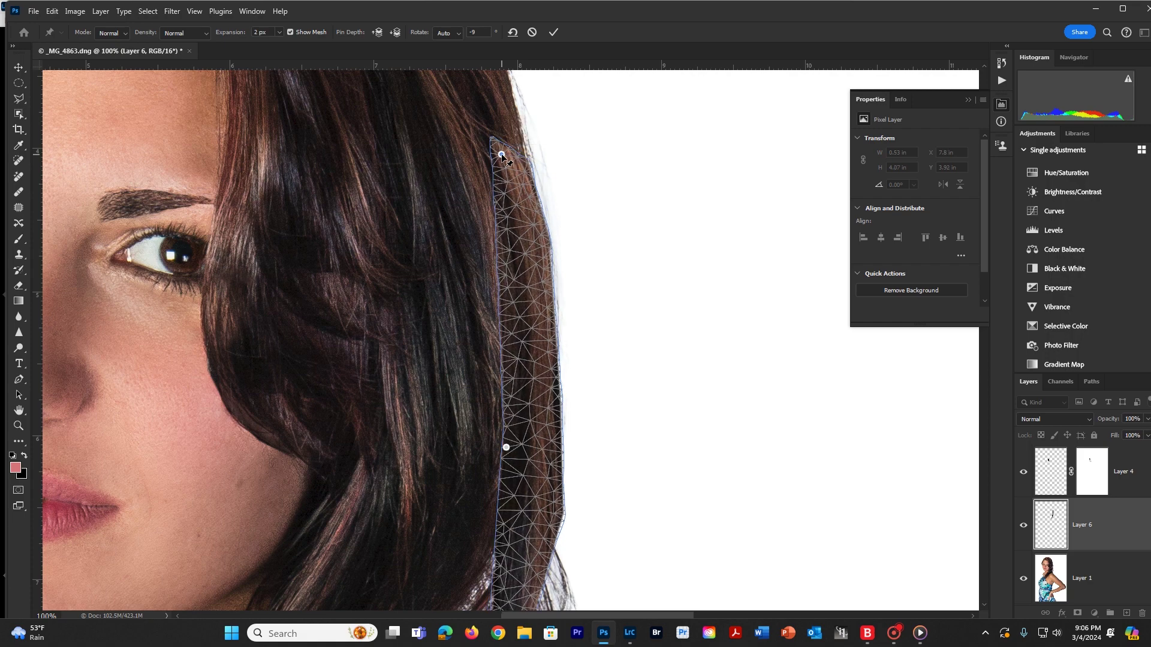
- Add warp pins along the strand's lower half and curve its tip inward toward the neck
{"action": "left_click_drag", "start_coordinate": [597, 457], "coordinate": [645, 300]}
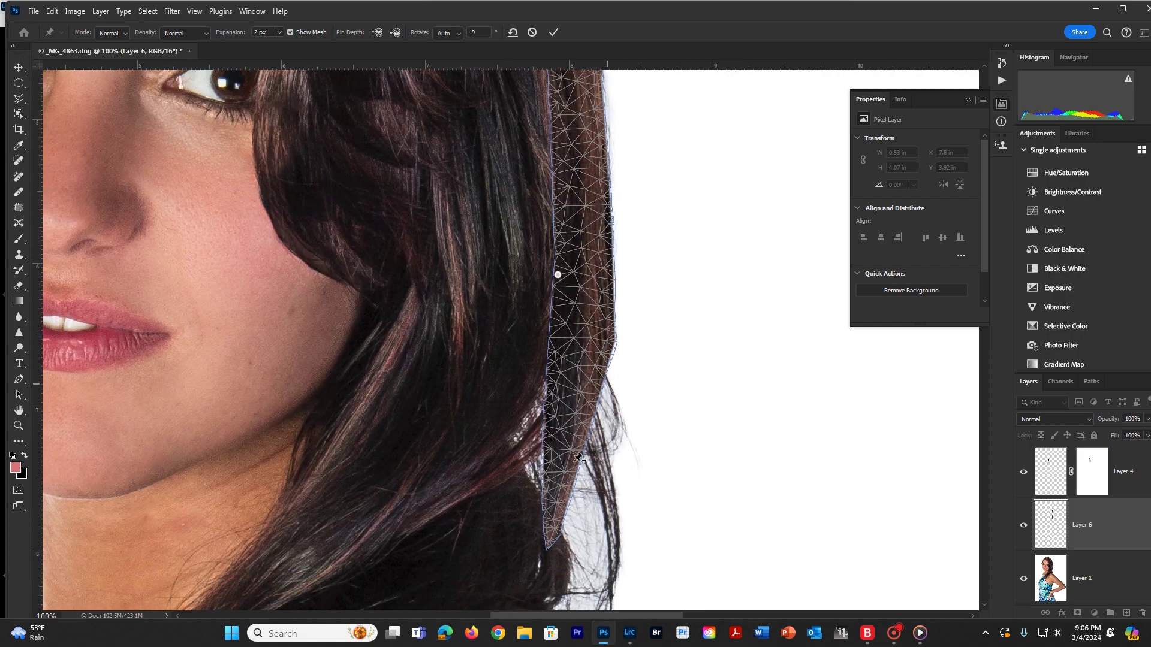
{"action": "left_click_drag", "start_coordinate": [562, 495], "coordinate": [473, 478]}
{"action": "left_click_drag", "start_coordinate": [548, 404], "coordinate": [557, 418]}
{"action": "left_click_drag", "start_coordinate": [507, 450], "coordinate": [470, 486]}
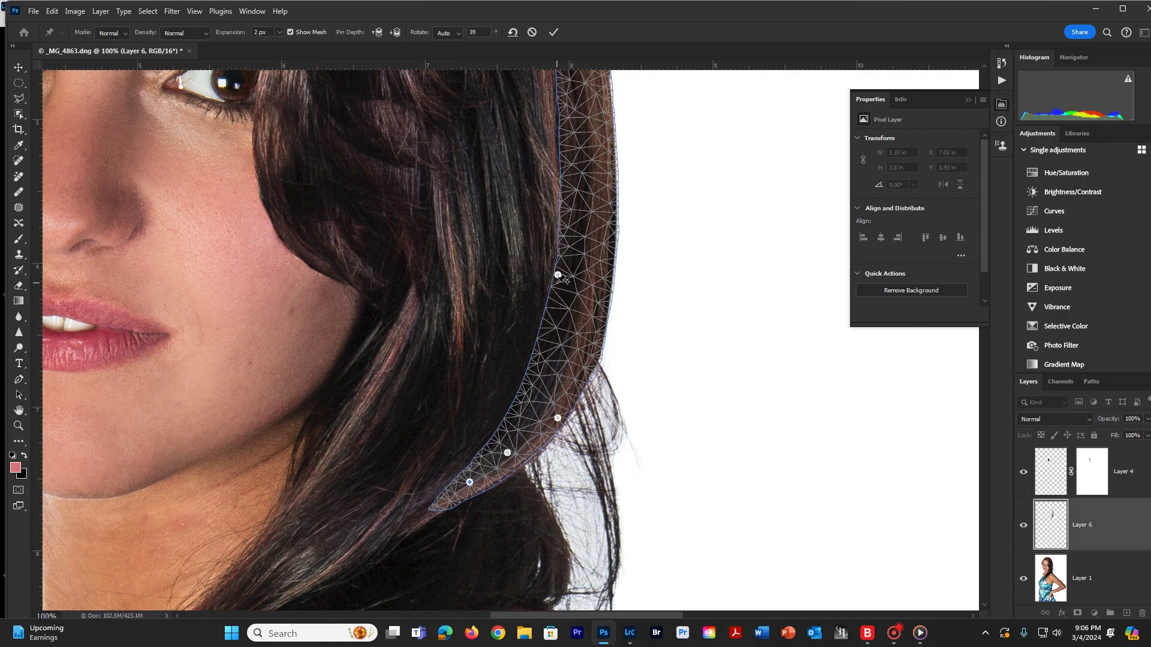
{"action": "left_click_drag", "start_coordinate": [557, 284], "coordinate": [560, 288]}
- Extend the strand's upper end upward, push its middle slightly outward with another pin, and apply the Puppet Warp
{"action": "scroll", "coordinate": [554, 227], "scroll_direction": "up", "scroll_amount": 5}
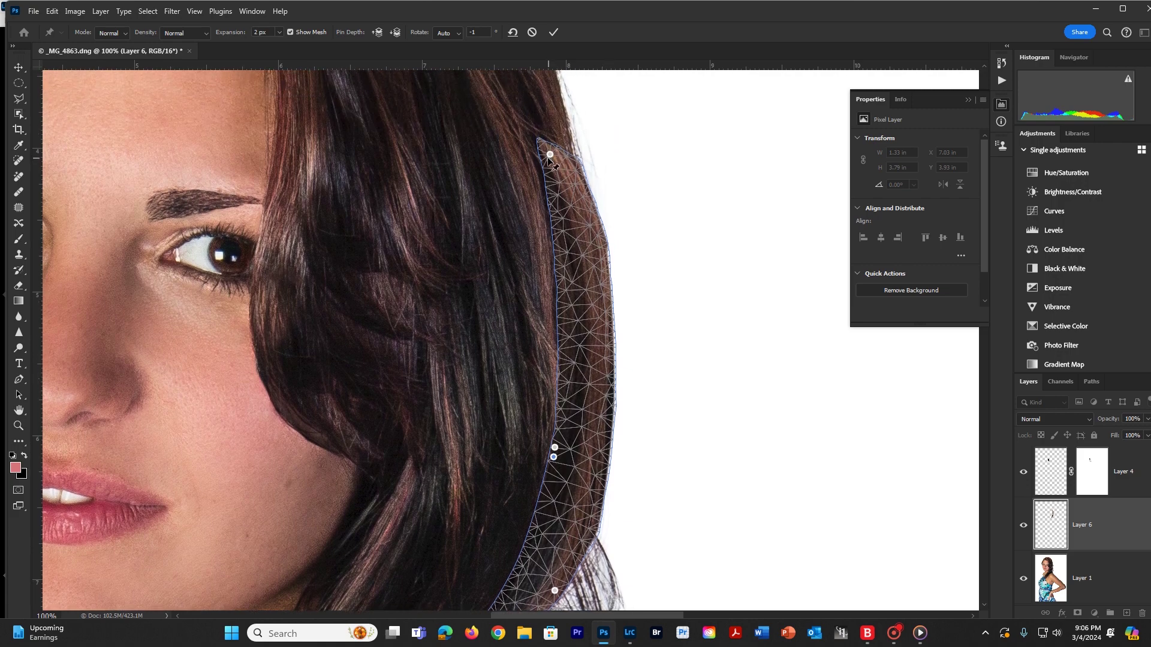
{"action": "left_click_drag", "start_coordinate": [549, 154], "coordinate": [542, 140]}
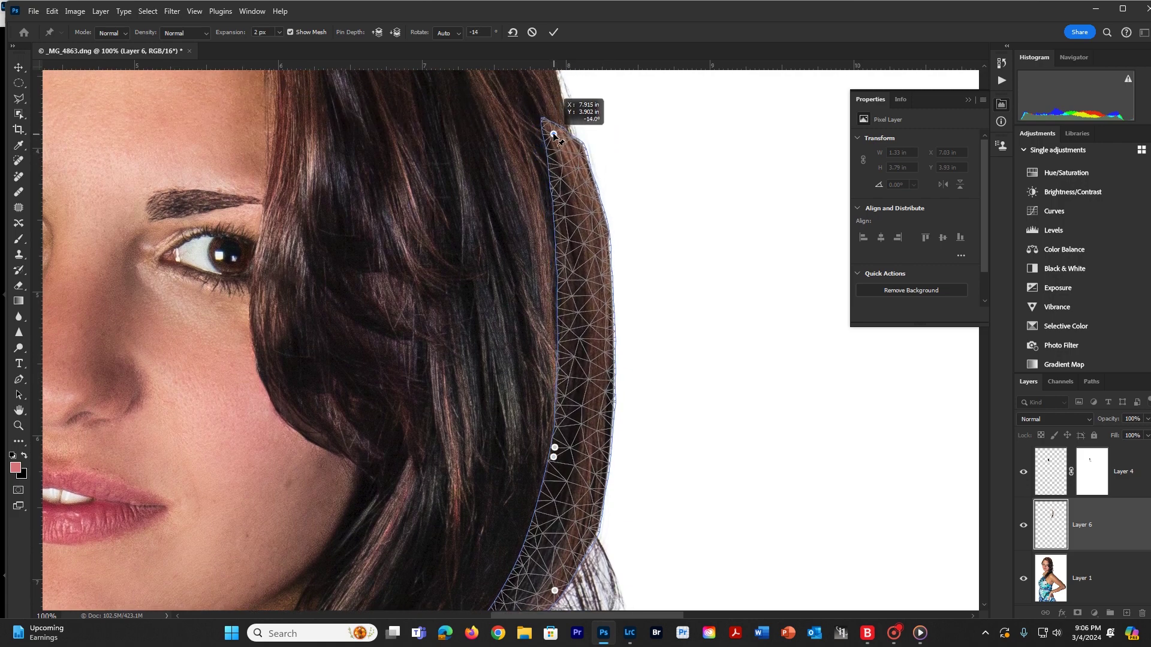
{"action": "left_click_drag", "start_coordinate": [554, 134], "coordinate": [545, 108]}
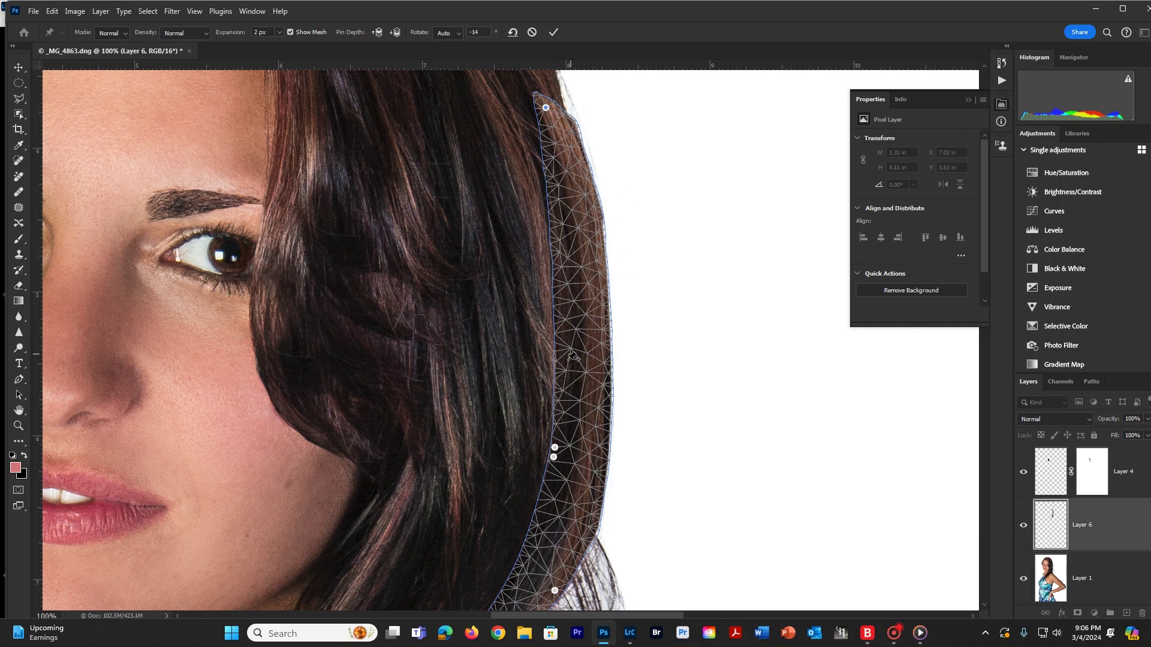
{"action": "left_click_drag", "start_coordinate": [592, 366], "coordinate": [593, 373]}
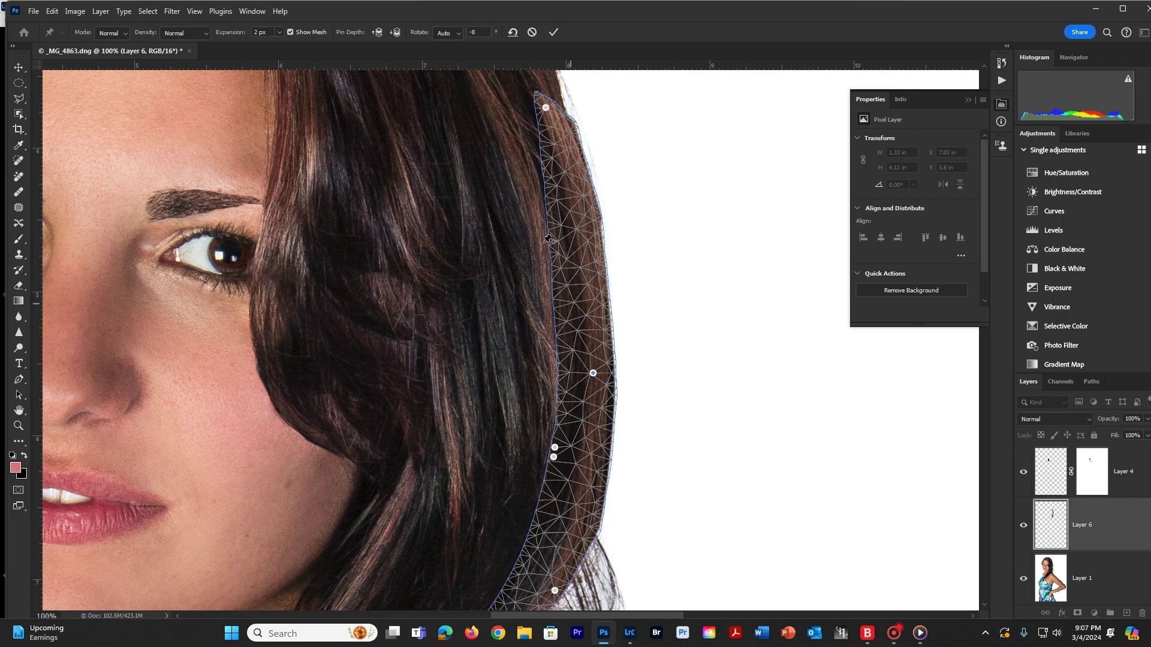
{"action": "left_click", "coordinate": [552, 32]}
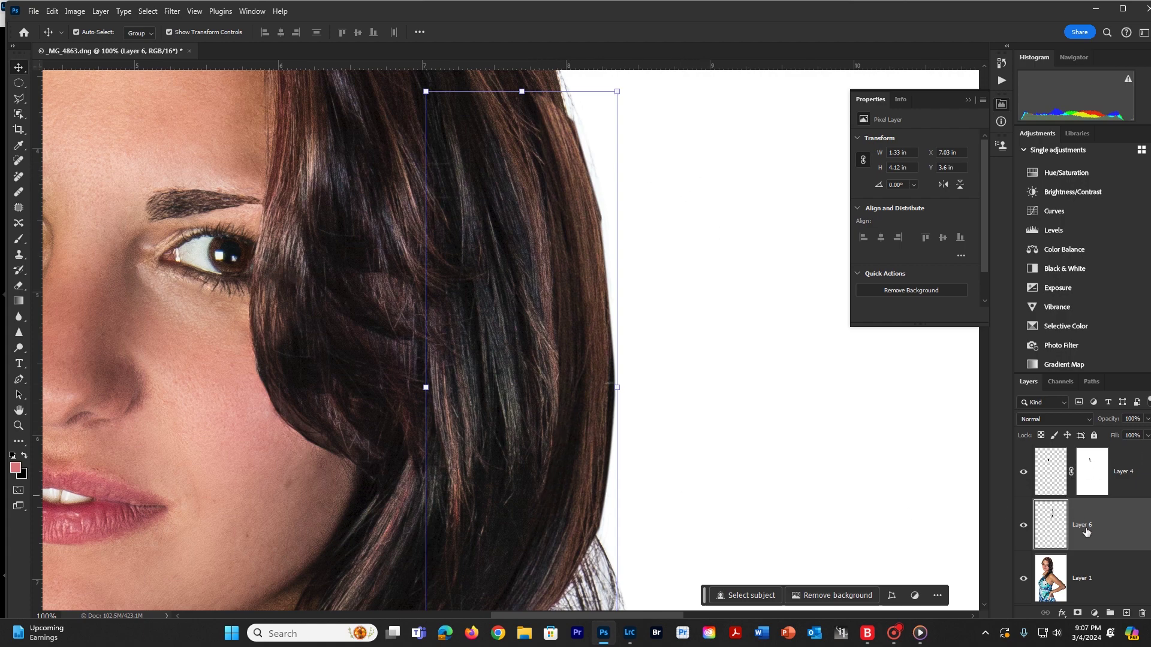
- Add a layer mask to the warped strand and blend its upper end with a 30 px black brush at 25% opacity
{"action": "left_click", "coordinate": [1077, 614]}
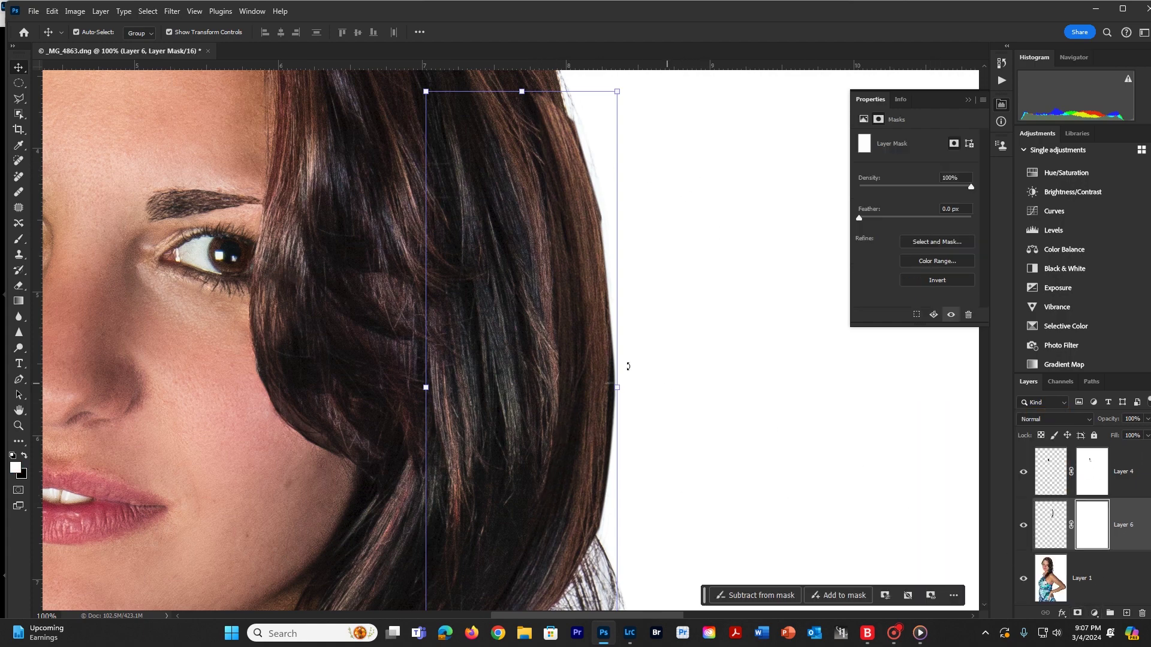
{"action": "left_click", "coordinate": [16, 239]}
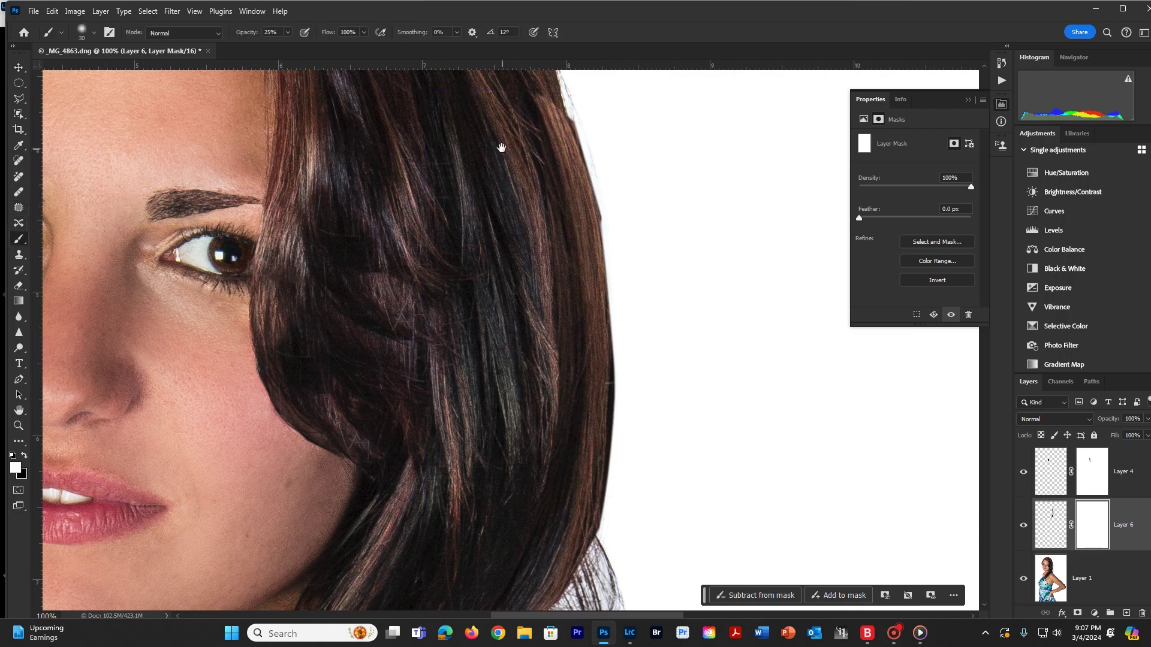
{"action": "left_click_drag", "start_coordinate": [552, 152], "coordinate": [540, 244]}
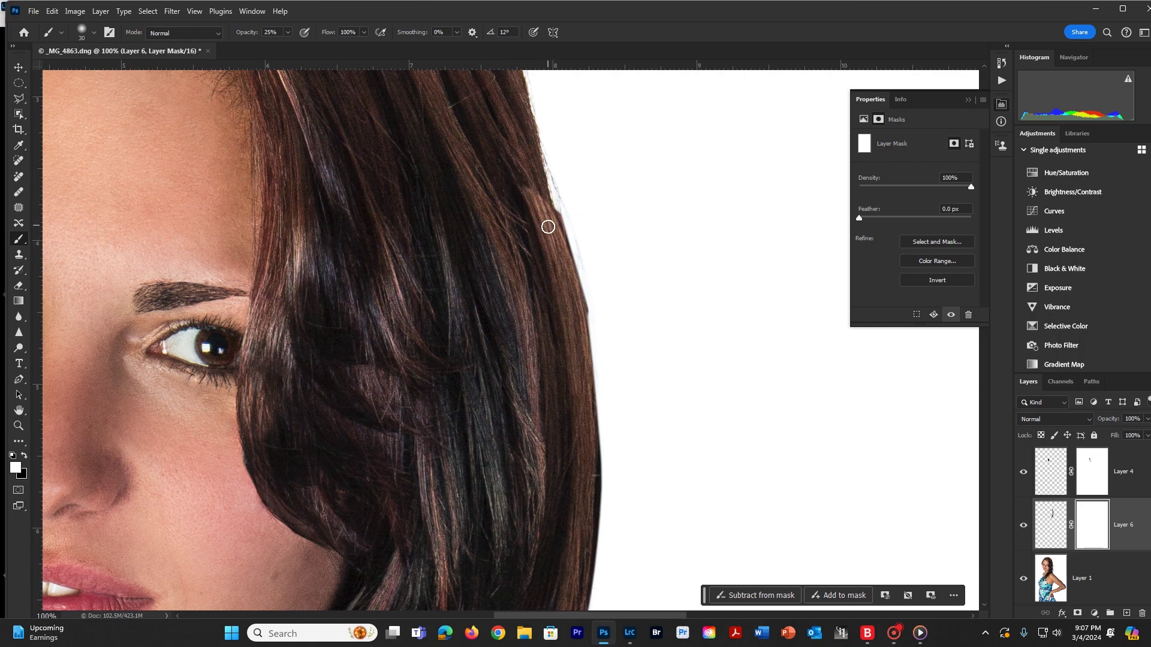
{"action": "left_click", "coordinate": [26, 455]}
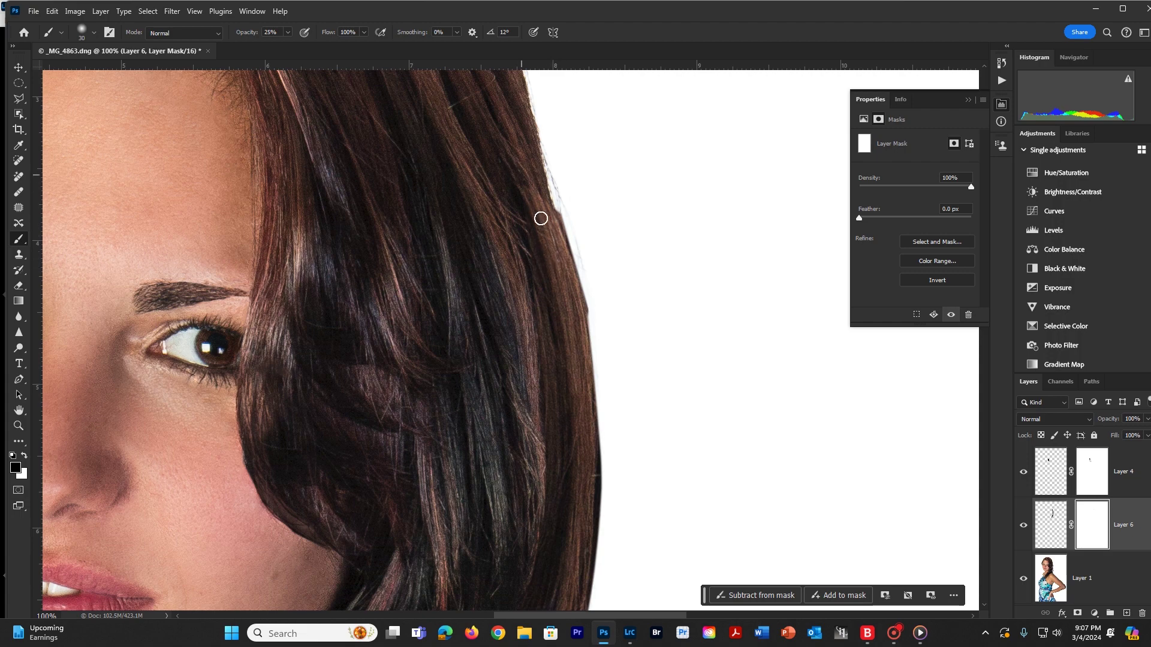
{"action": "mouse_move", "coordinate": [560, 216]}
{"action": "left_mouse_down"}
{"action": "mouse_move", "coordinate": [568, 237]}
{"action": "mouse_move", "coordinate": [550, 174]}
{"action": "mouse_move", "coordinate": [591, 321]}
{"action": "mouse_move", "coordinate": [590, 300]}
{"action": "left_mouse_up"}
{"action": "left_click_drag", "start_coordinate": [566, 241], "coordinate": [556, 243]}
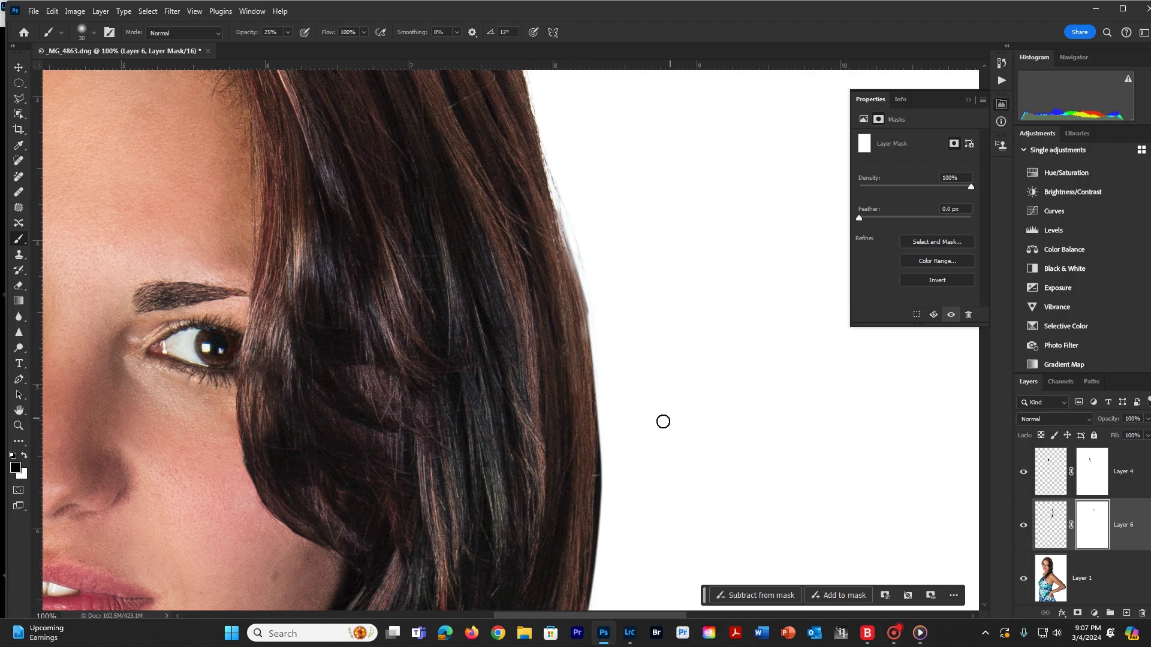
- Soften the added strand's outer edge beside the cheek and jaw by painting its mask black with a 30 px brush at 25% opacity
{"action": "left_click_drag", "start_coordinate": [578, 465], "coordinate": [553, 265]}
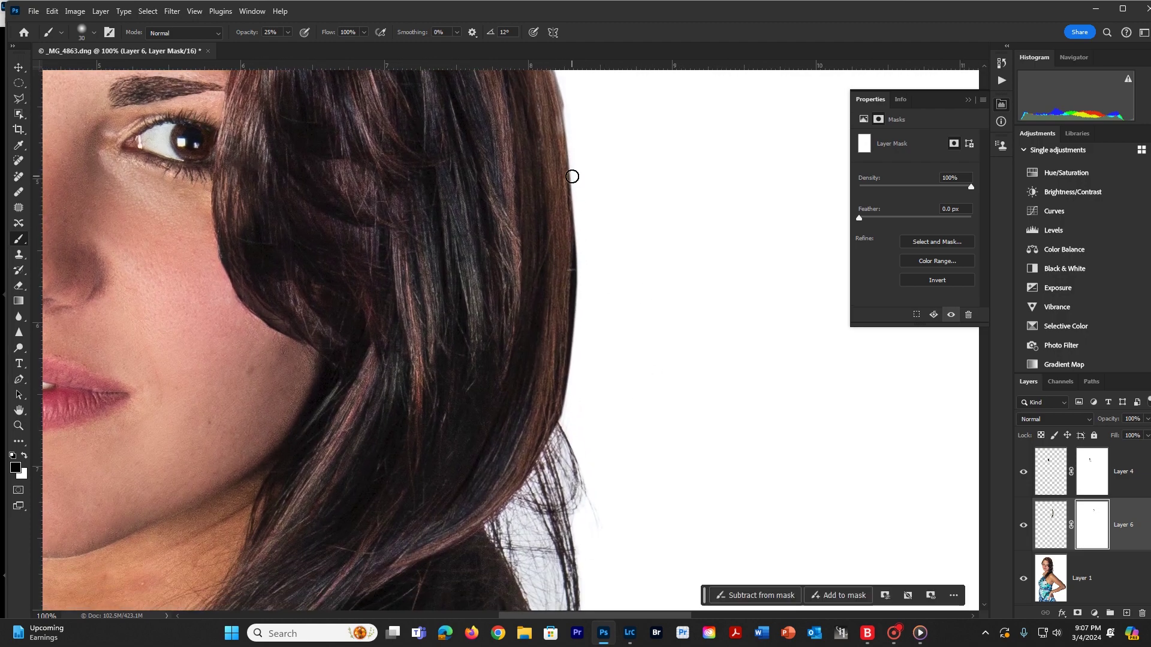
{"action": "left_click_drag", "start_coordinate": [572, 178], "coordinate": [586, 288]}
{"action": "mouse_move", "coordinate": [569, 133]}
{"action": "left_mouse_down"}
{"action": "mouse_move", "coordinate": [573, 335]}
{"action": "mouse_move", "coordinate": [565, 140]}
{"action": "mouse_move", "coordinate": [583, 337]}
{"action": "left_mouse_up"}
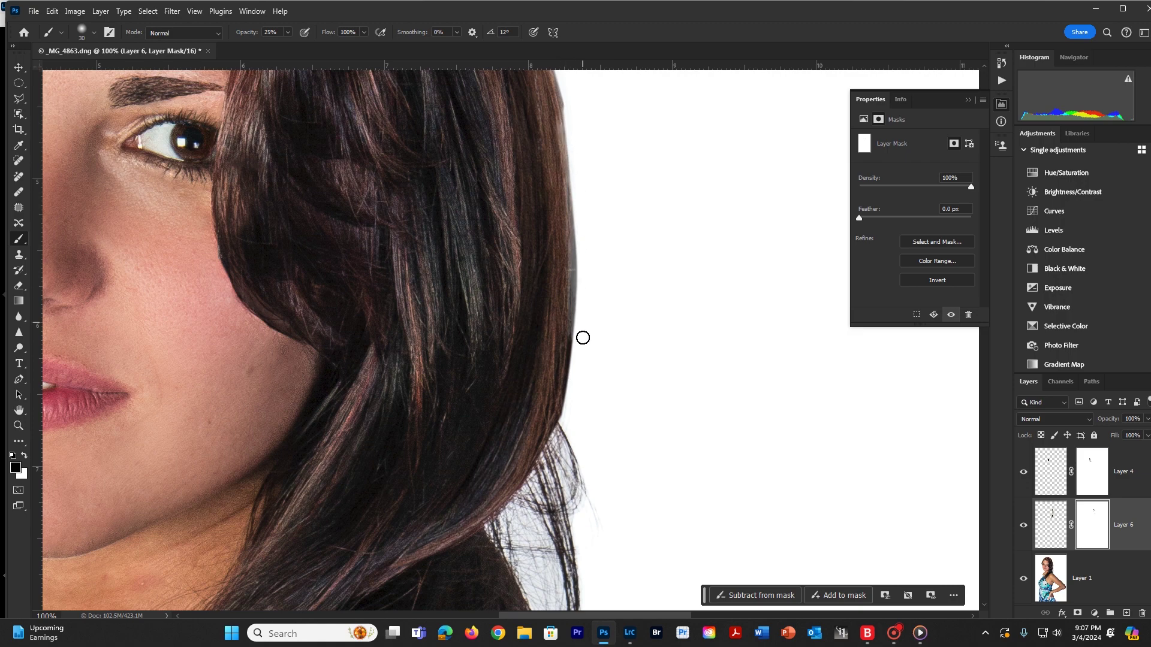
{"action": "left_click_drag", "start_coordinate": [582, 239], "coordinate": [579, 384]}
{"action": "left_click_drag", "start_coordinate": [578, 276], "coordinate": [577, 382]}
{"action": "left_click_drag", "start_coordinate": [581, 315], "coordinate": [568, 401]}
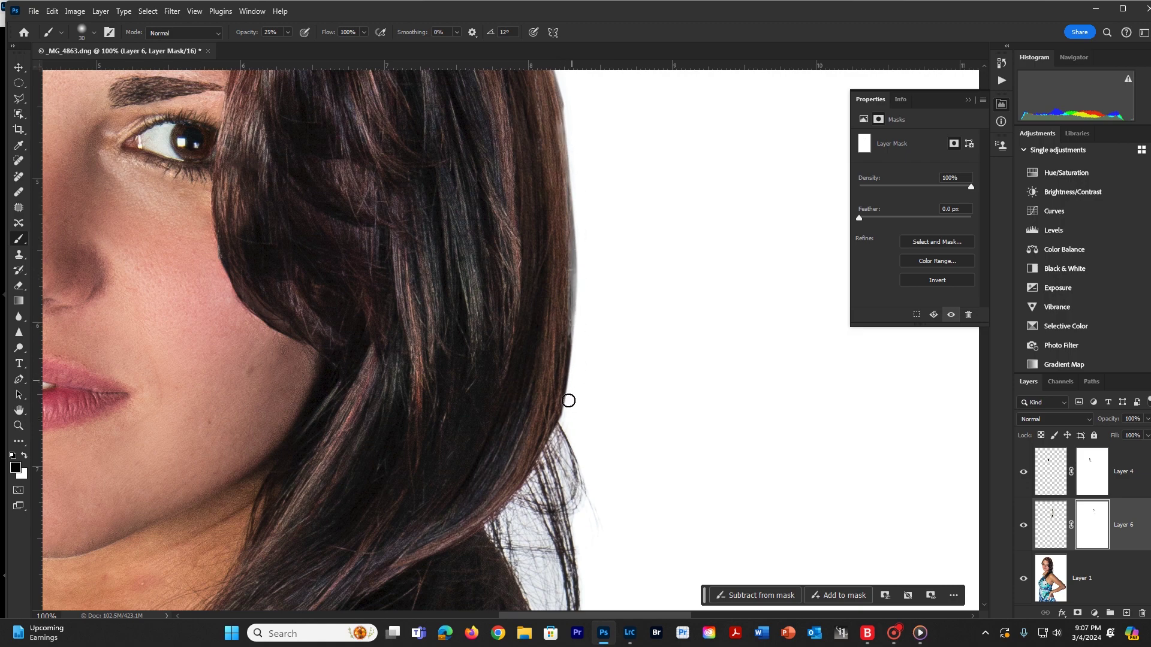
{"action": "left_click_drag", "start_coordinate": [586, 348], "coordinate": [562, 414]}
{"action": "left_click_drag", "start_coordinate": [580, 291], "coordinate": [577, 318]}
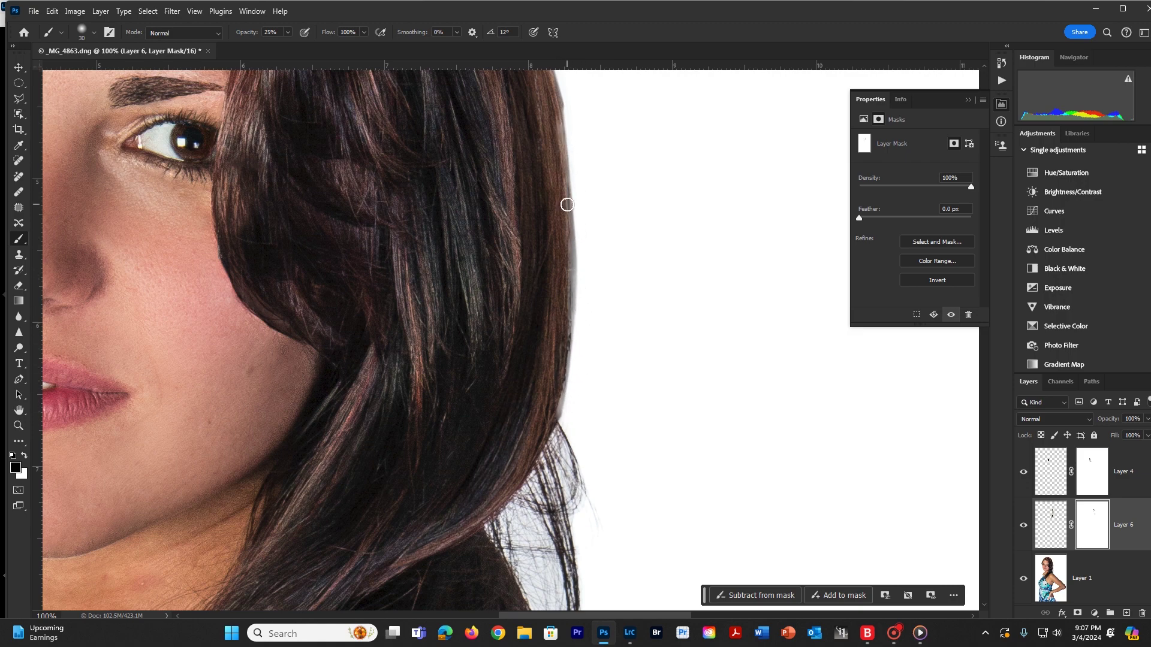
{"action": "left_click_drag", "start_coordinate": [568, 204], "coordinate": [570, 320]}
{"action": "left_click_drag", "start_coordinate": [585, 166], "coordinate": [583, 326]}
{"action": "left_click_drag", "start_coordinate": [578, 165], "coordinate": [581, 252]}
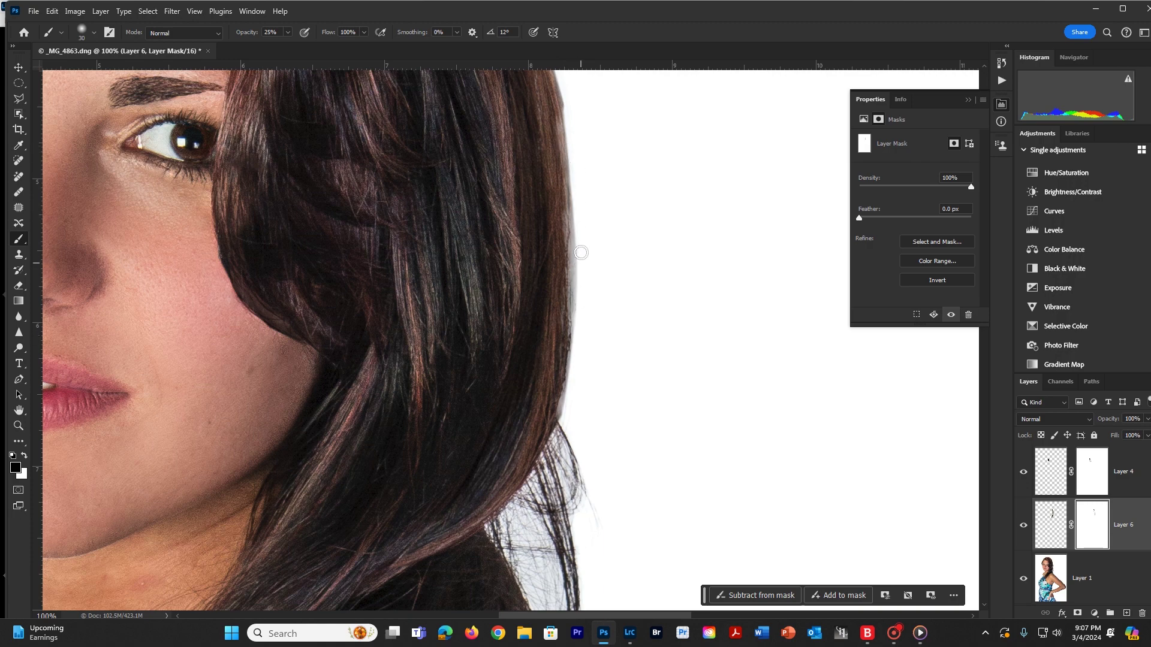
{"action": "left_click_drag", "start_coordinate": [572, 119], "coordinate": [599, 234]}
- Raise the brush opacity to 100% and mask out the strand's outer edge from beside the eye down to the loose hair ends
{"action": "left_click", "coordinate": [289, 33]}
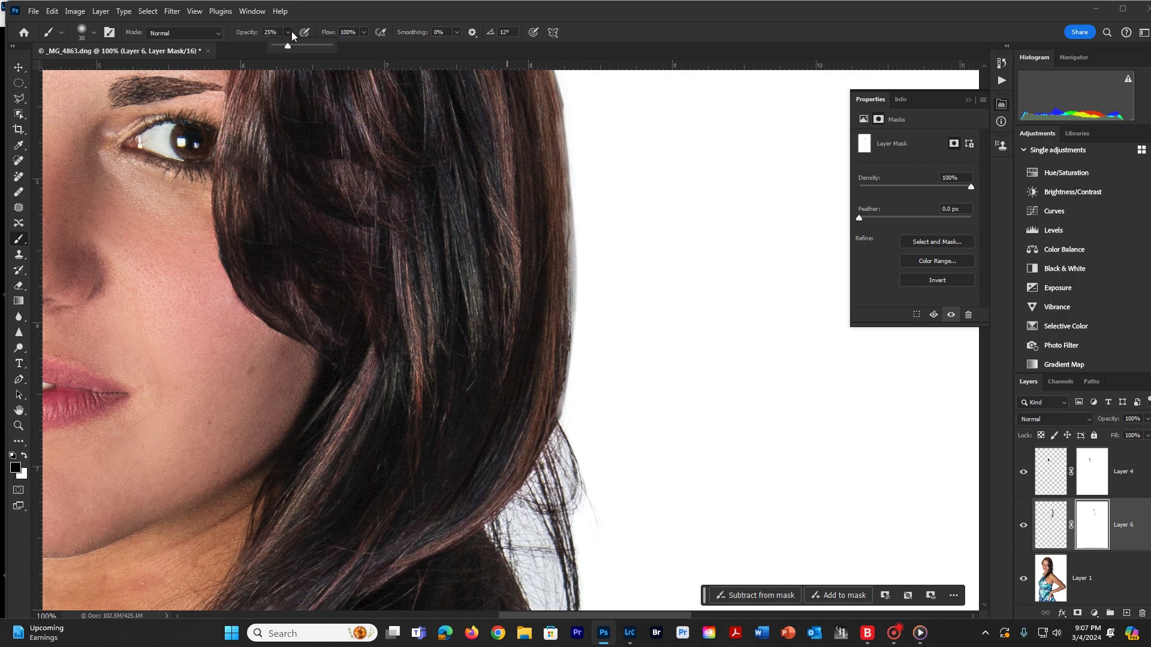
{"action": "left_click", "coordinate": [563, 88]}
{"action": "left_click_drag", "start_coordinate": [561, 87], "coordinate": [576, 294]}
{"action": "mouse_move", "coordinate": [571, 184]}
{"action": "left_mouse_down"}
{"action": "mouse_move", "coordinate": [565, 381]}
{"action": "mouse_move", "coordinate": [533, 492]}
{"action": "left_mouse_up"}
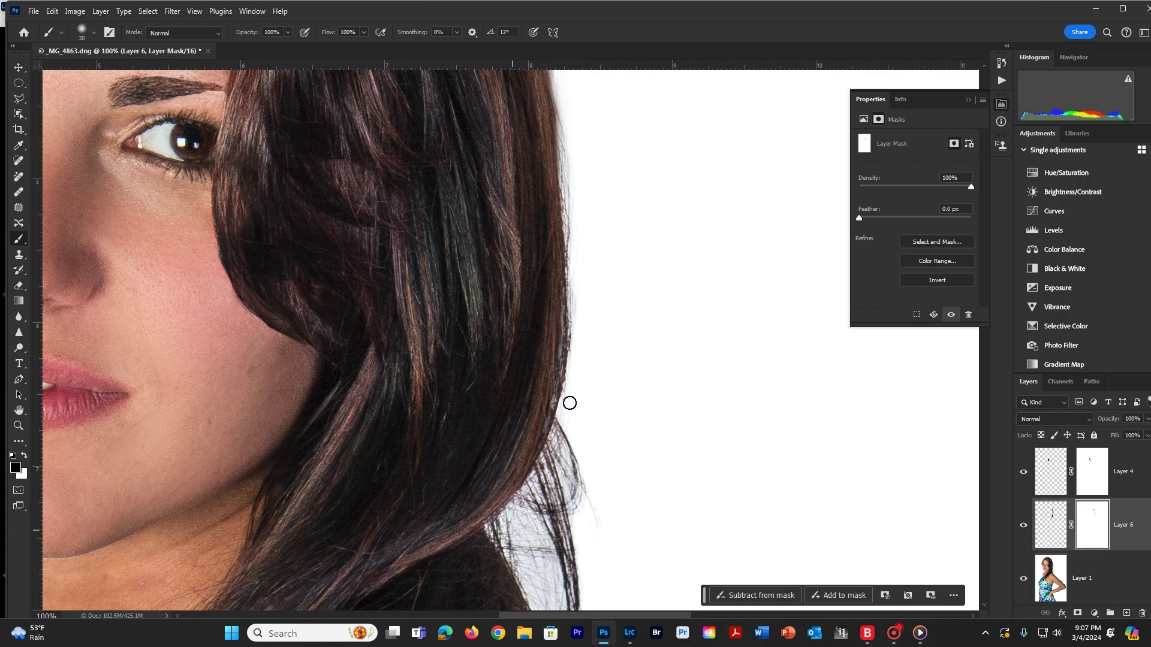
{"action": "left_click_drag", "start_coordinate": [622, 204], "coordinate": [621, 331]}
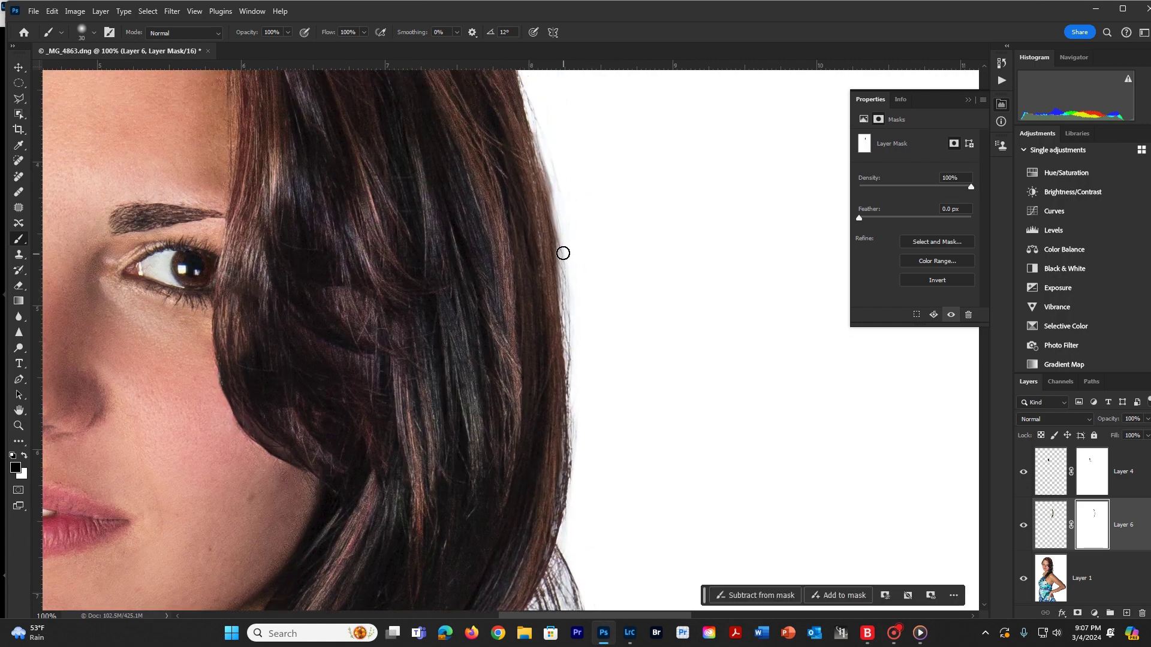
{"action": "left_click_drag", "start_coordinate": [563, 252], "coordinate": [540, 136]}
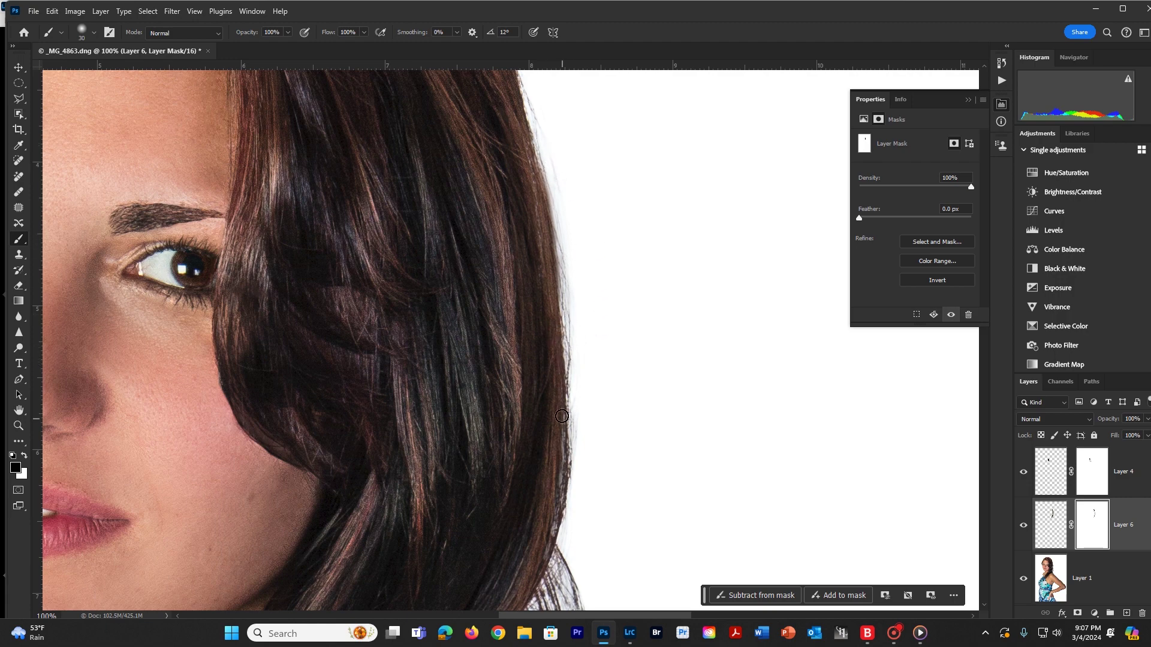
{"action": "left_click_drag", "start_coordinate": [623, 453], "coordinate": [635, 334]}
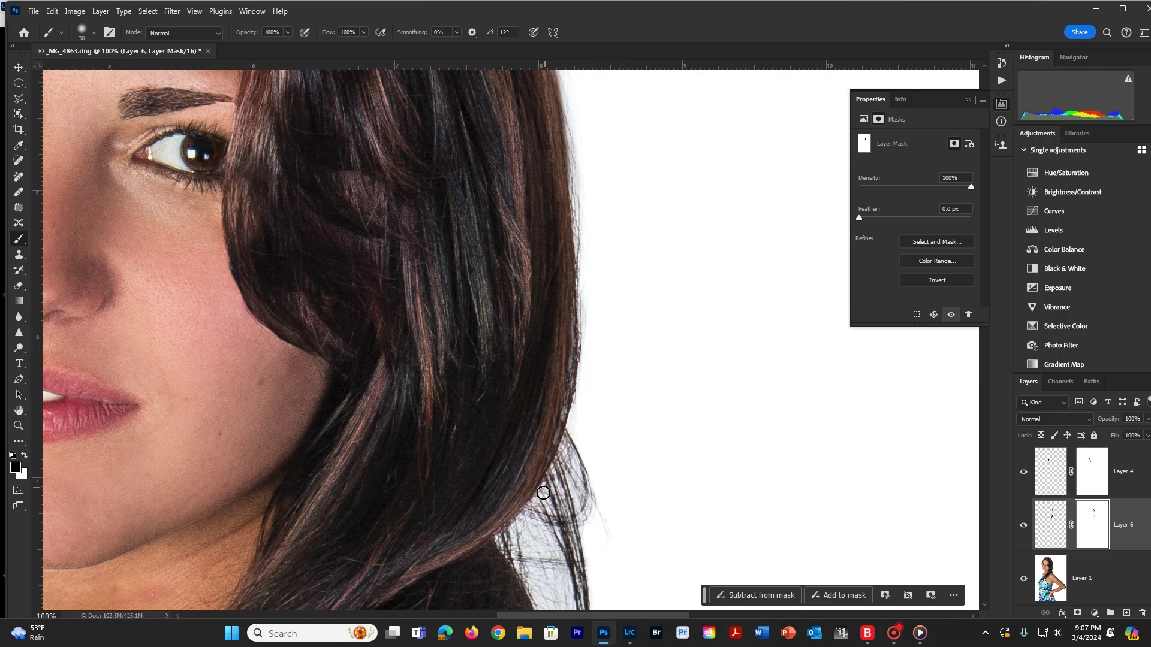
{"action": "left_click_drag", "start_coordinate": [628, 365], "coordinate": [656, 311]}
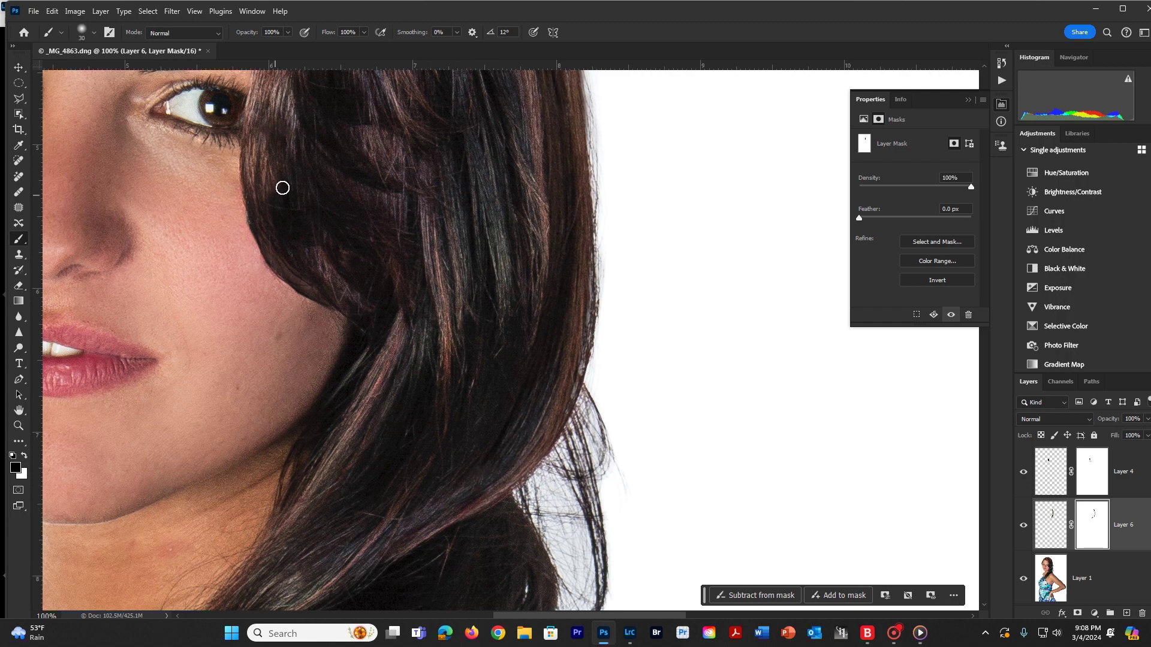
- Reduce the brush opacity to 28% and touch up the strand's mask along the hair beside the cheek and jaw
{"action": "left_click", "coordinate": [288, 33]}
{"action": "left_click_drag", "start_coordinate": [249, 45], "coordinate": [249, 45]}
{"action": "left_click", "coordinate": [495, 425]}
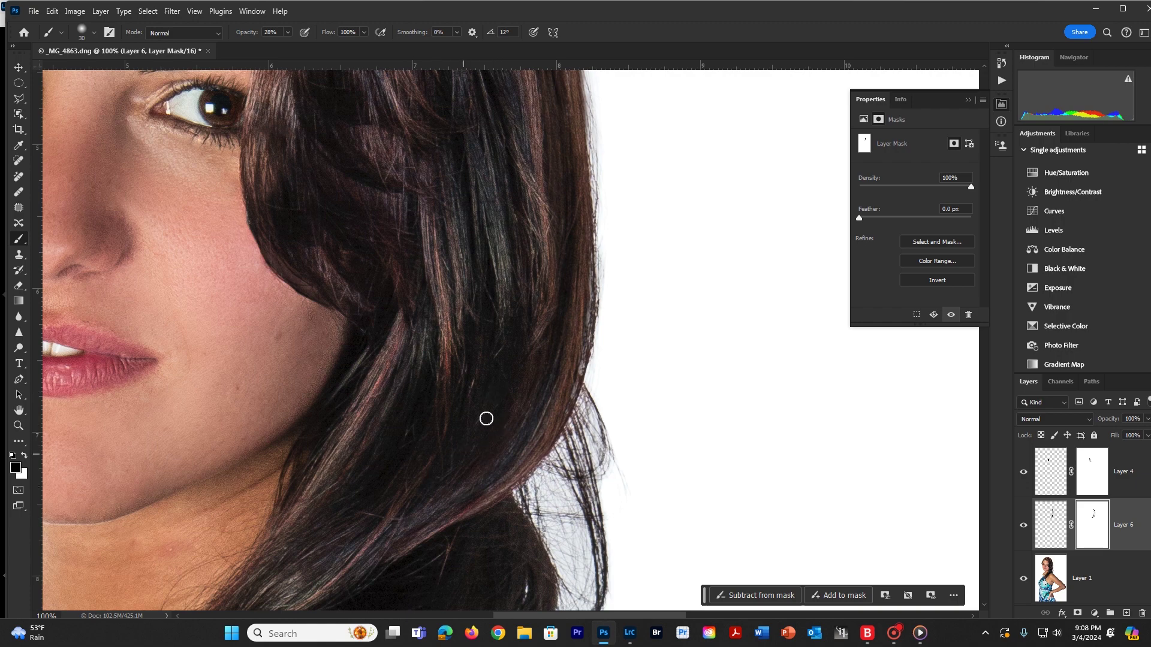
{"action": "left_click_drag", "start_coordinate": [693, 364], "coordinate": [613, 346]}
{"action": "left_click_drag", "start_coordinate": [601, 153], "coordinate": [665, 391]}
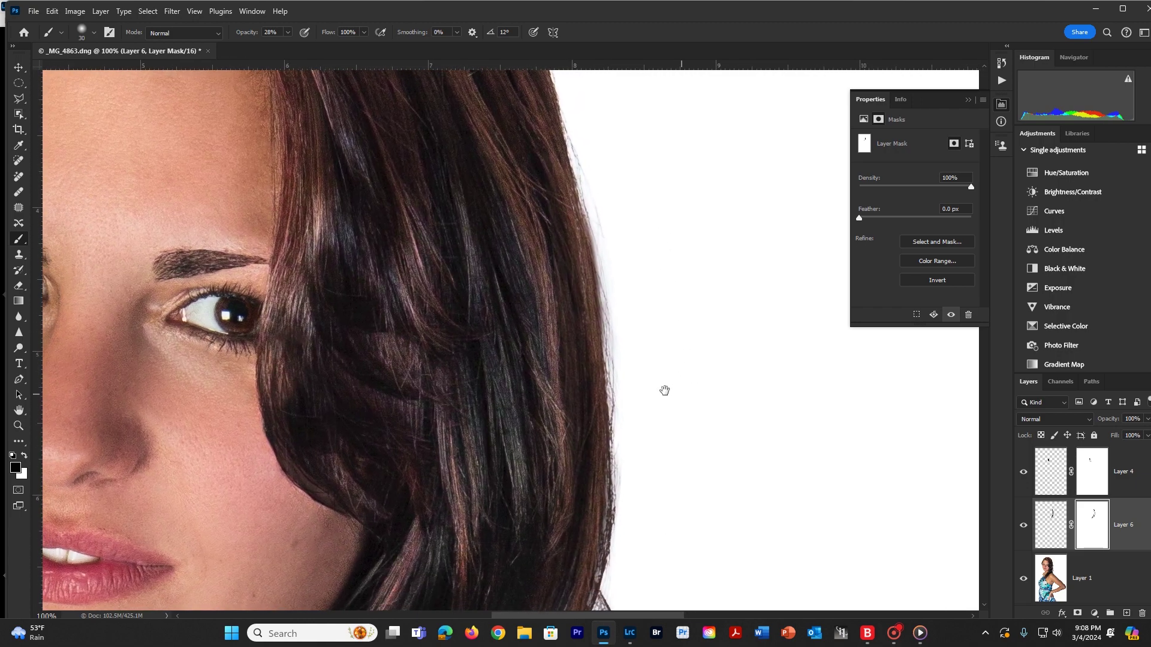
- Heal the light gaps in the dark hair above the shoulder with the Spot Healing Brush on Layer 3, sampling all layers
{"action": "left_click_drag", "start_coordinate": [573, 495], "coordinate": [343, 241]}
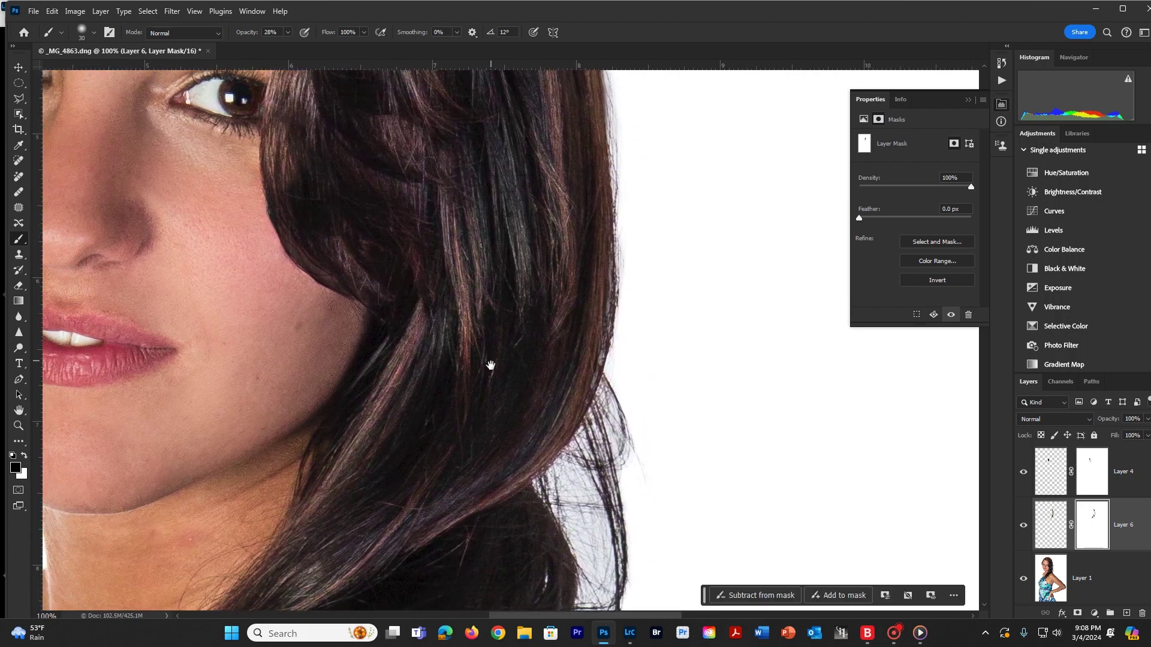
{"action": "left_click_drag", "start_coordinate": [490, 365], "coordinate": [478, 102]}
{"action": "left_click_drag", "start_coordinate": [480, 312], "coordinate": [441, 238]}
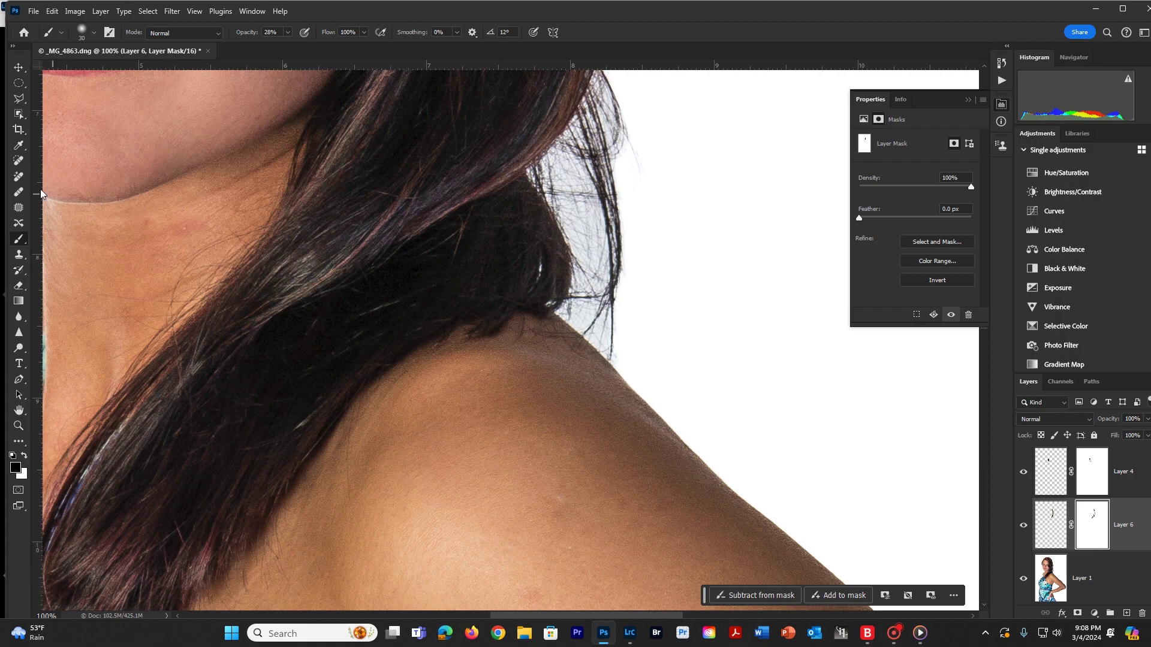
{"action": "left_click", "coordinate": [18, 162]}
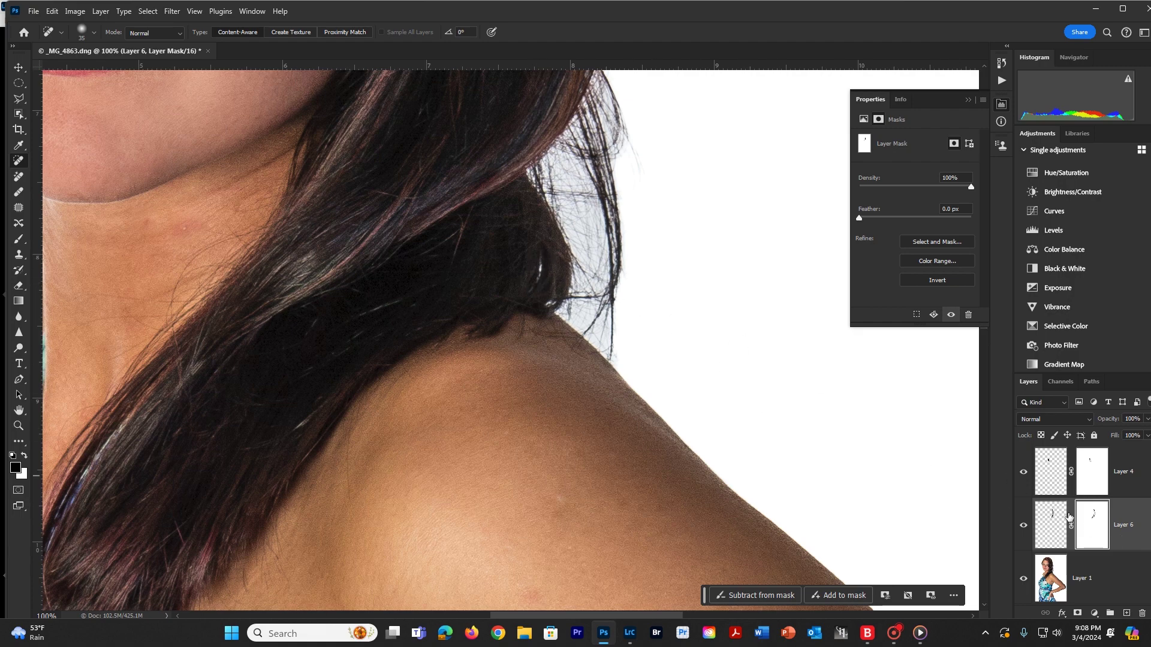
{"action": "scroll", "coordinate": [1142, 505], "scroll_direction": "down", "scroll_amount": 2}
{"action": "scroll", "coordinate": [1137, 513], "scroll_direction": "up", "scroll_amount": 3}
{"action": "scroll", "coordinate": [1132, 525], "scroll_direction": "up", "scroll_amount": 1}
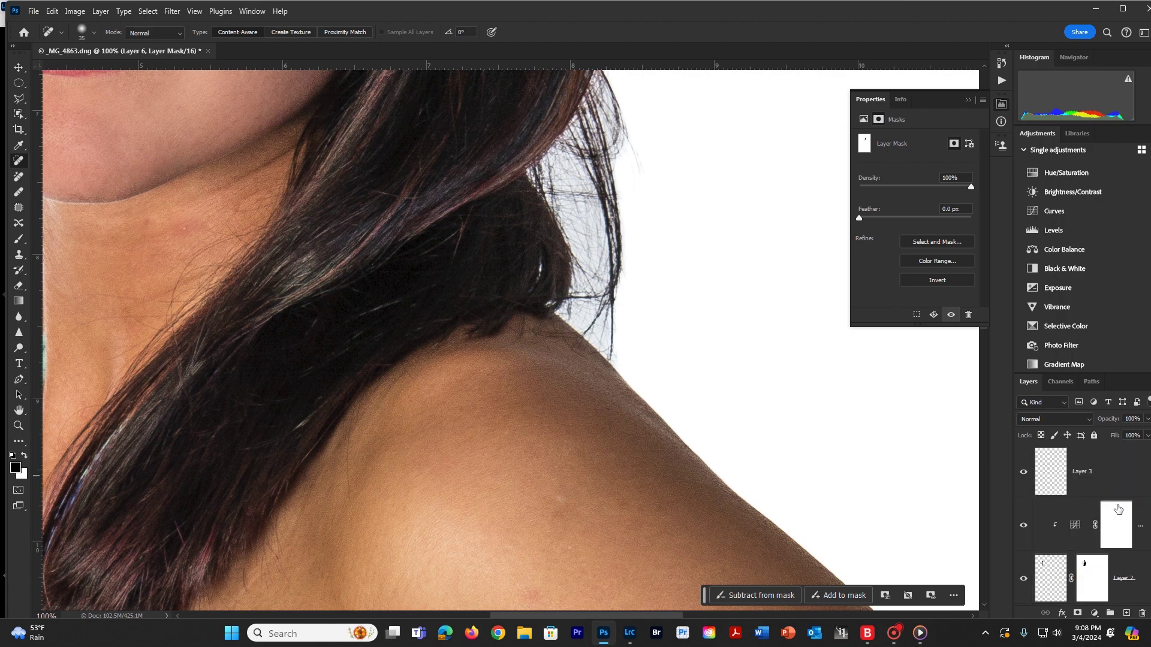
{"action": "left_click", "coordinate": [1109, 476]}
{"action": "left_click_drag", "start_coordinate": [543, 258], "coordinate": [527, 291]}
{"action": "left_click", "coordinate": [551, 299]}
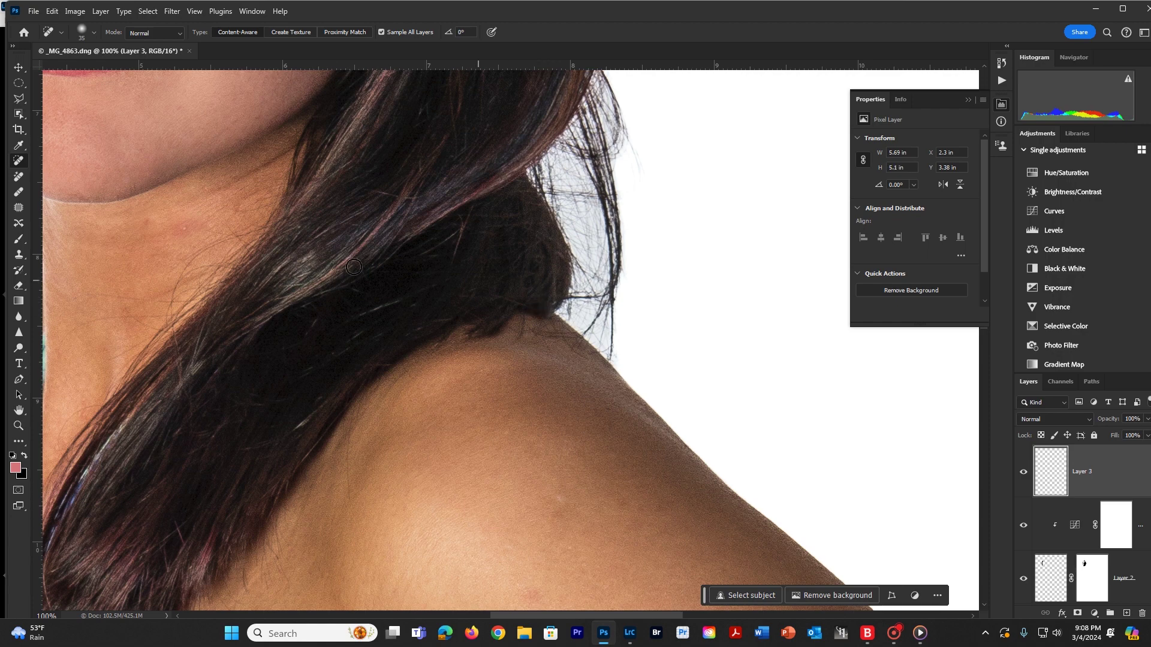
- Heal stray strands along the lower hair's inner edge and where the hair meets the shoulder
{"action": "left_click_drag", "start_coordinate": [370, 310], "coordinate": [491, 185]}
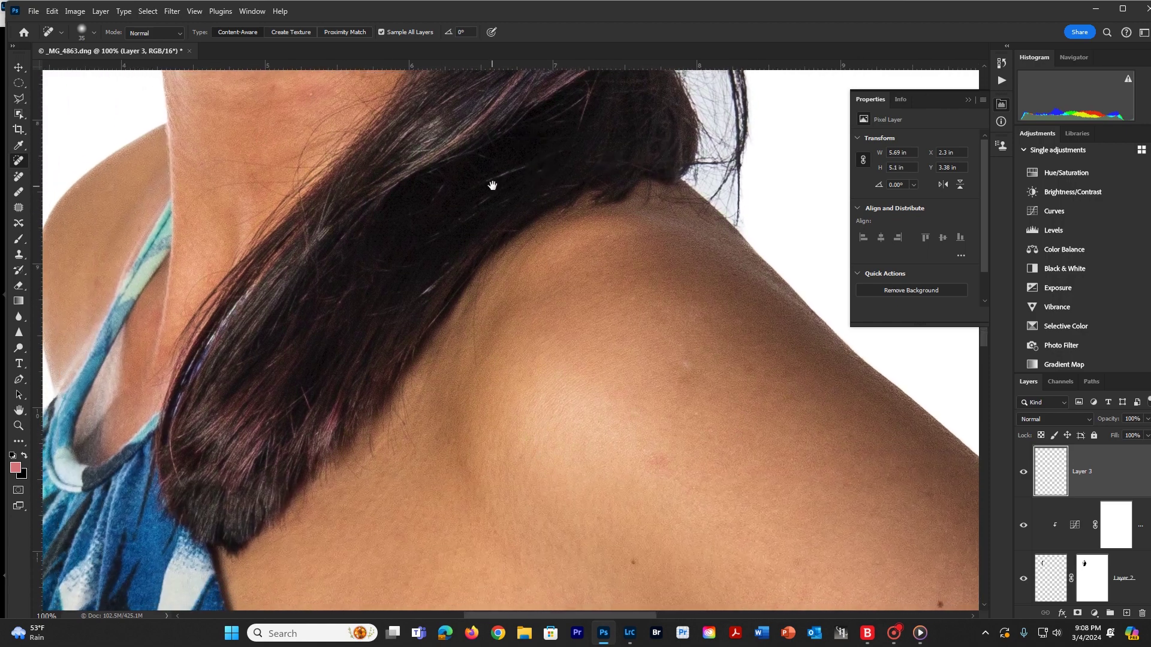
{"action": "mouse_move", "coordinate": [184, 418]}
{"action": "left_mouse_down"}
{"action": "mouse_move", "coordinate": [213, 336]}
{"action": "mouse_move", "coordinate": [309, 219]}
{"action": "left_mouse_up"}
{"action": "left_click_drag", "start_coordinate": [464, 197], "coordinate": [451, 320]}
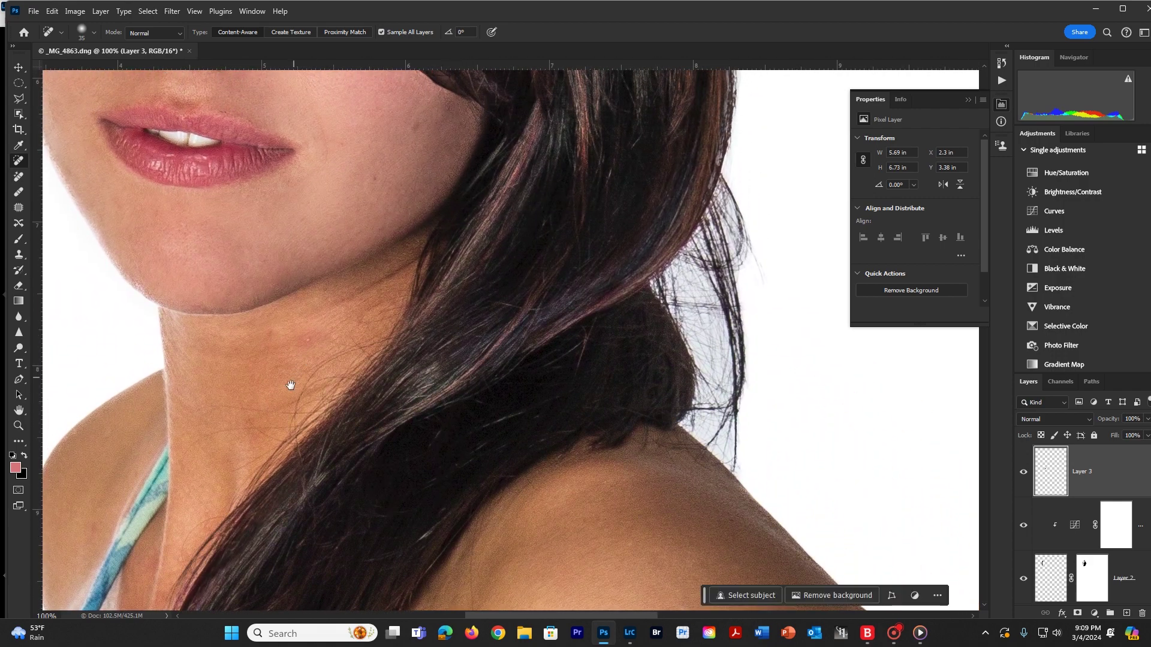
{"action": "left_click_drag", "start_coordinate": [570, 236], "coordinate": [414, 265]}
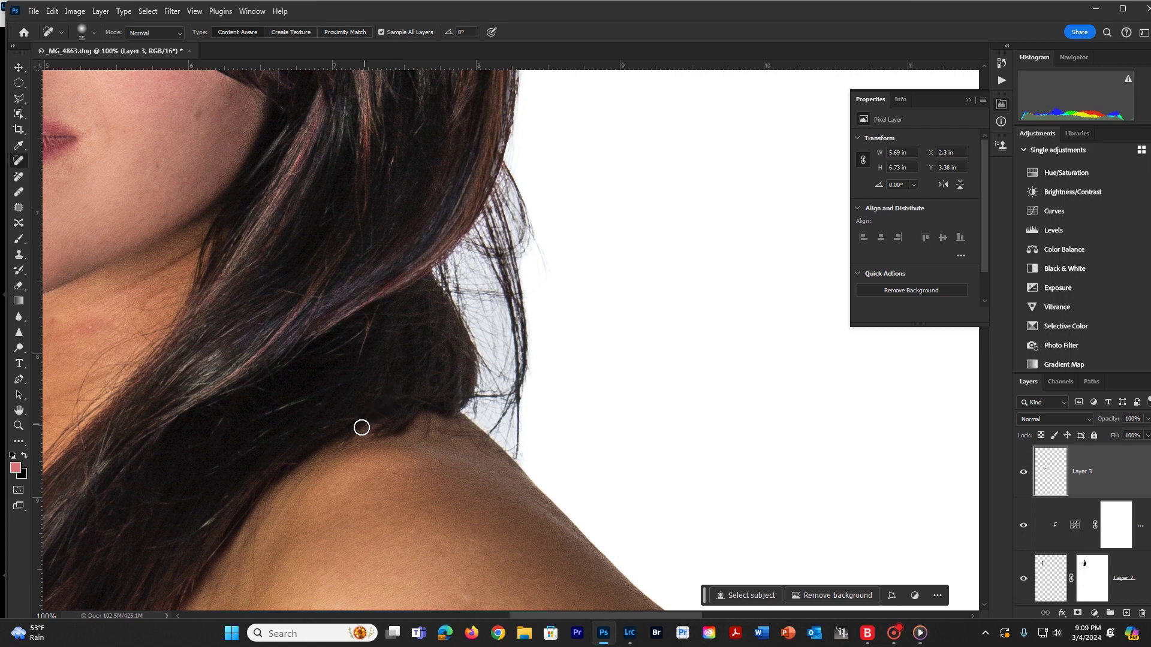
{"action": "left_click_drag", "start_coordinate": [361, 428], "coordinate": [383, 422]}
- Outline the loose strands and surrounding background between hair and shoulder with the Polygonal Lasso, using a 1 px feather
{"action": "left_click", "coordinate": [17, 100]}
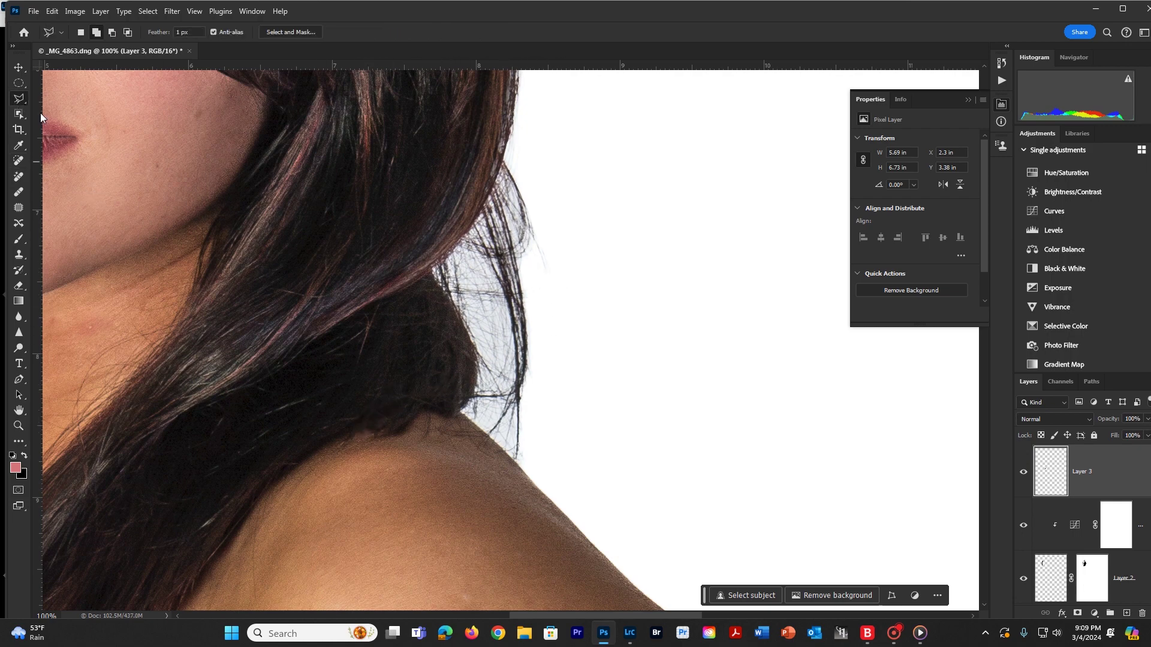
{"action": "left_click", "coordinate": [507, 149]}
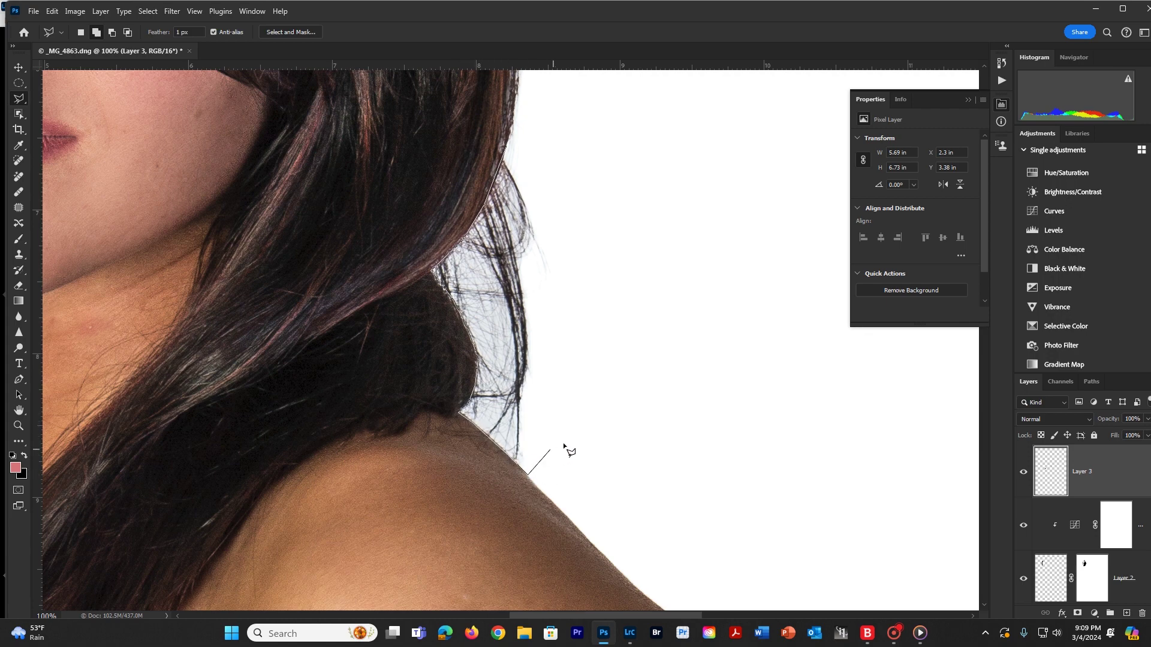
{"action": "left_click", "coordinate": [516, 154]}
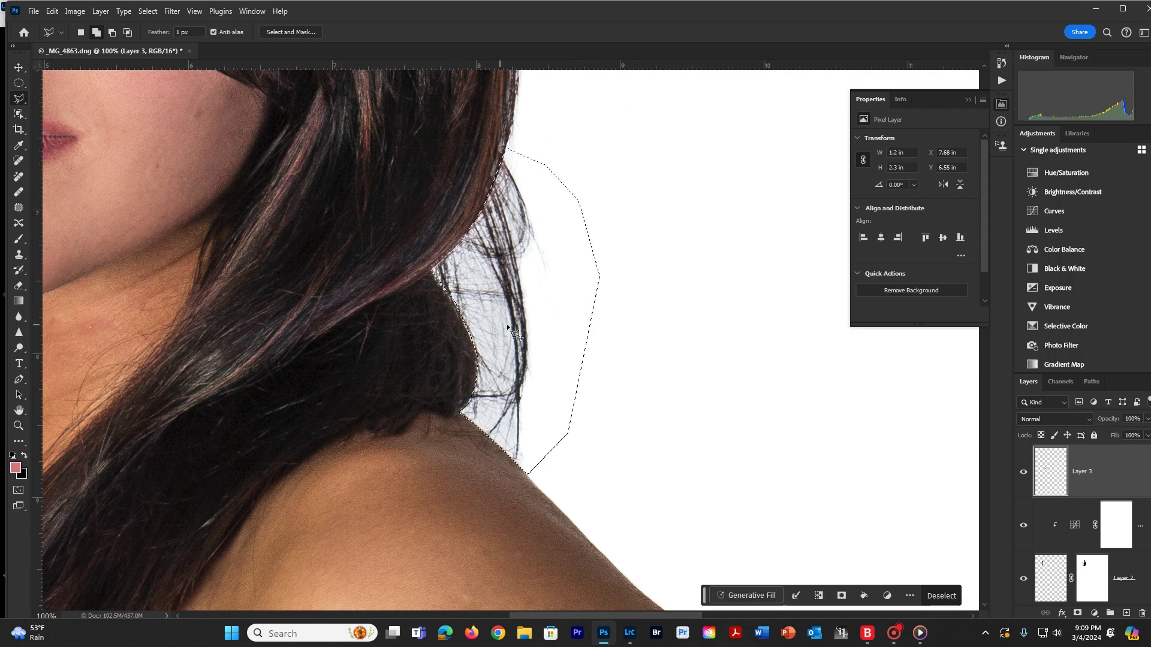
- Cover the selected loose strands with white background using a 70 px Clone Stamp sampling all layers, and deselect the area
{"action": "left_click", "coordinate": [18, 254]}
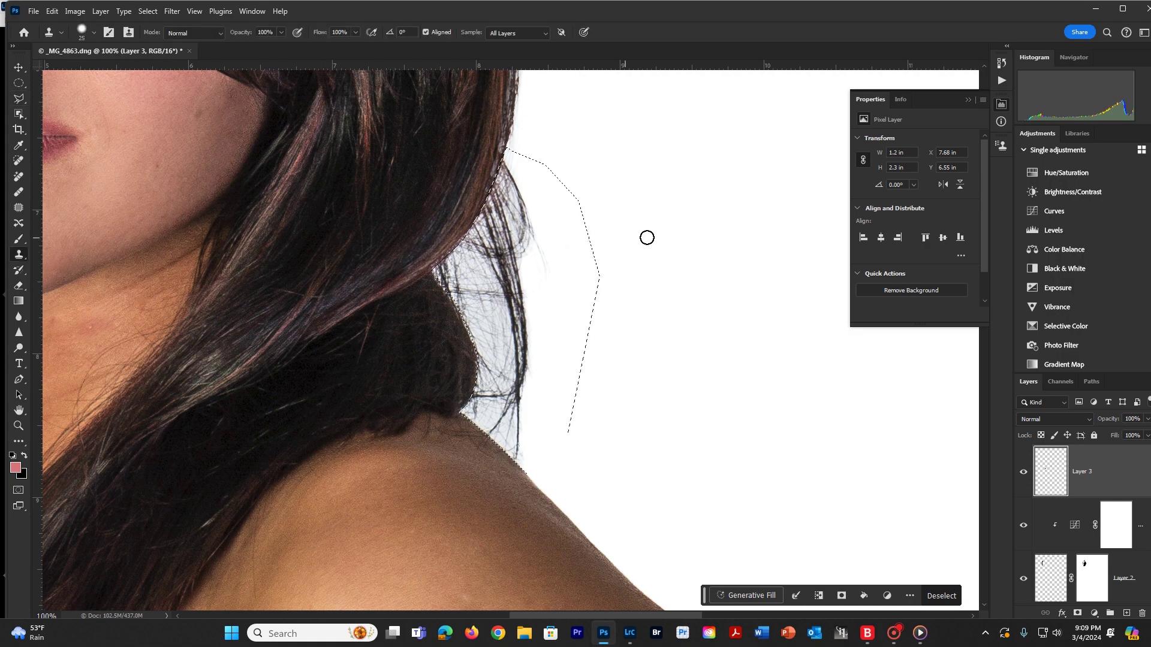
{"action": "key", "text": "bracketright"}
{"action": "key", "text": "bracketright"}
{"action": "key", "text": "bracketright"}
{"action": "key", "text": "bracketright"}
{"action": "key", "text": "bracketright"}
{"action": "left_click", "coordinate": [667, 216], "text": "alt"}
{"action": "mouse_move", "coordinate": [542, 220]}
{"action": "left_mouse_down"}
{"action": "mouse_move", "coordinate": [505, 261]}
{"action": "mouse_move", "coordinate": [538, 172]}
{"action": "mouse_move", "coordinate": [477, 283]}
{"action": "mouse_move", "coordinate": [523, 152]}
{"action": "mouse_move", "coordinate": [473, 244]}
{"action": "mouse_move", "coordinate": [479, 229]}
{"action": "mouse_move", "coordinate": [419, 261]}
{"action": "mouse_move", "coordinate": [495, 357]}
{"action": "mouse_move", "coordinate": [494, 256]}
{"action": "mouse_move", "coordinate": [533, 291]}
{"action": "mouse_move", "coordinate": [536, 368]}
{"action": "mouse_move", "coordinate": [509, 333]}
{"action": "mouse_move", "coordinate": [506, 402]}
{"action": "mouse_move", "coordinate": [468, 392]}
{"action": "mouse_move", "coordinate": [523, 452]}
{"action": "mouse_move", "coordinate": [474, 374]}
{"action": "mouse_move", "coordinate": [484, 356]}
{"action": "mouse_move", "coordinate": [501, 394]}
{"action": "mouse_move", "coordinate": [455, 276]}
{"action": "mouse_move", "coordinate": [506, 134]}
{"action": "mouse_move", "coordinate": [534, 163]}
{"action": "left_mouse_up"}
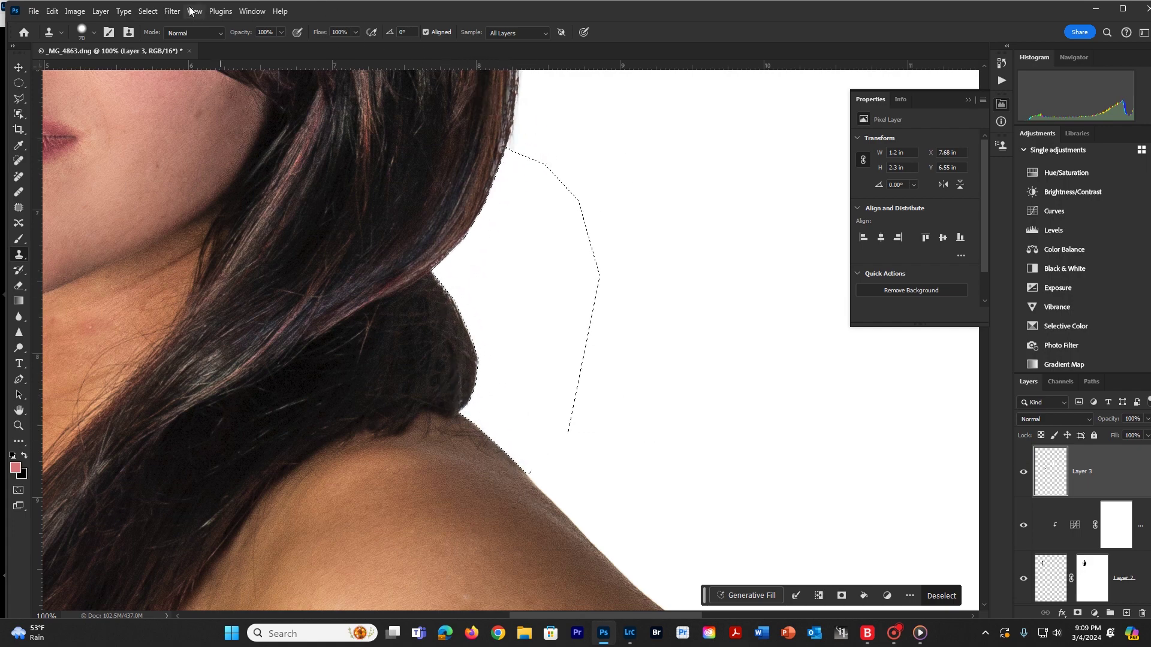
{"action": "left_click", "coordinate": [147, 11]}
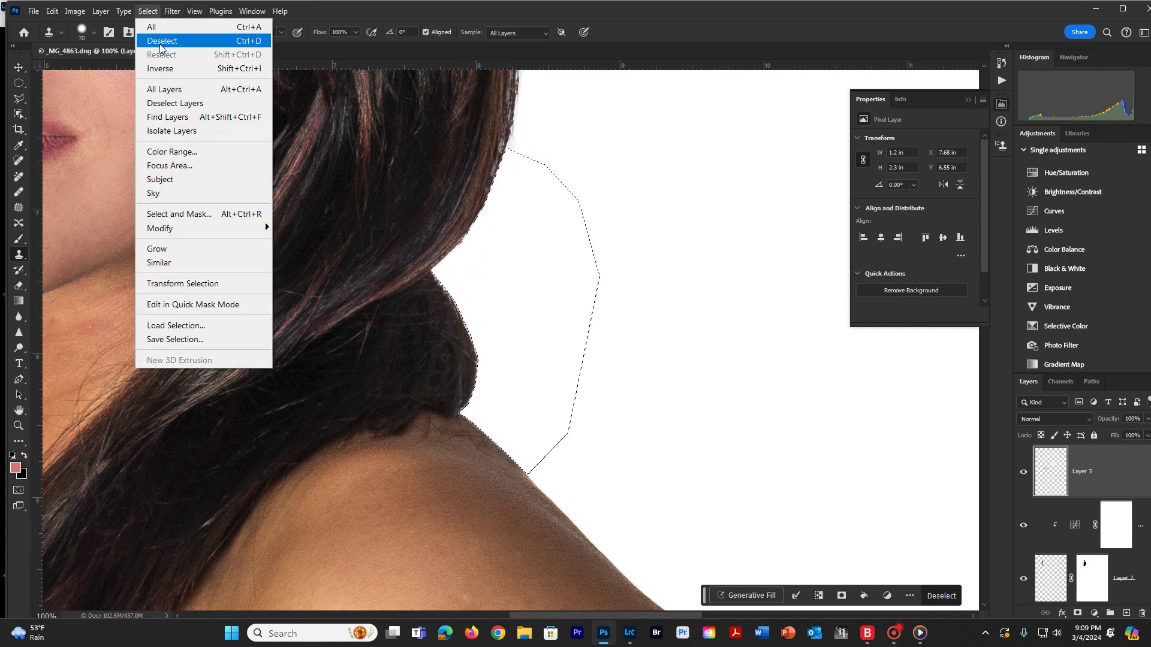
{"action": "left_click", "coordinate": [159, 41]}
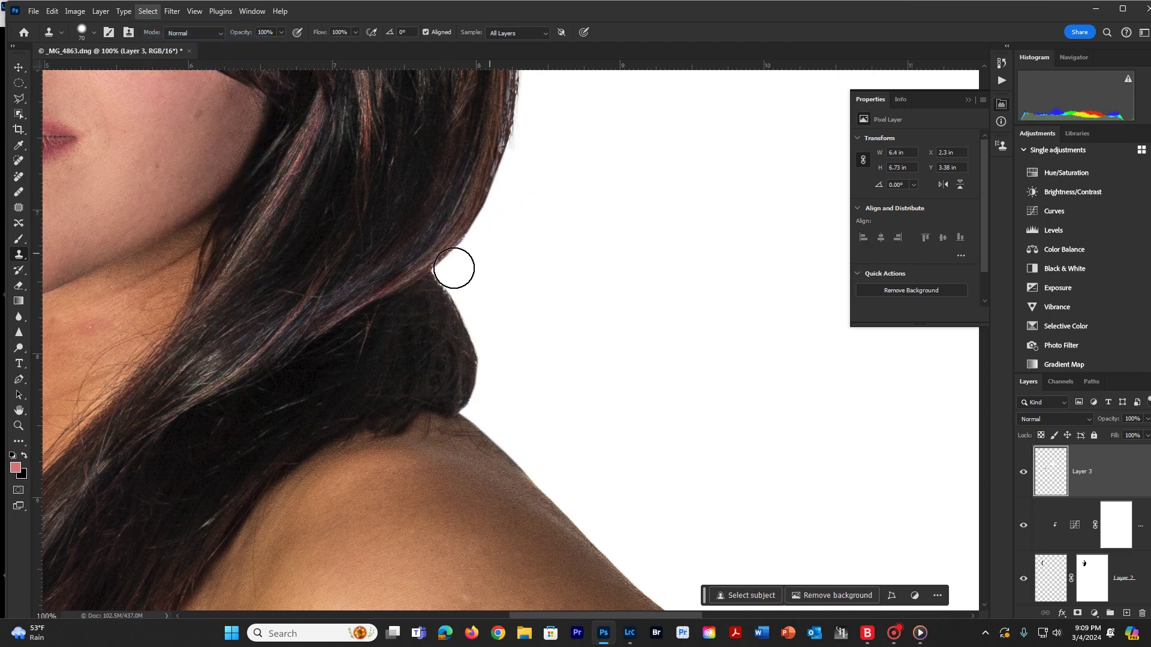
- Add a mask to Layer 3, restore faint wisps beside the nape with black at 28% and 18% opacity, and switch the brush to white
{"action": "left_click", "coordinate": [18, 241]}
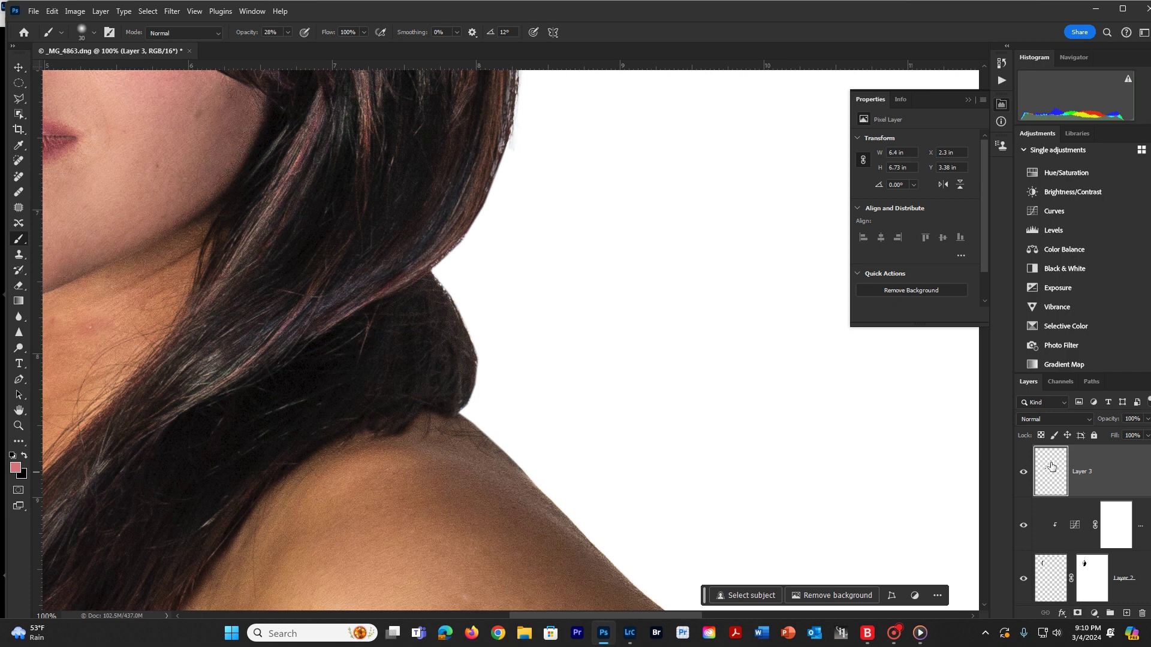
{"action": "left_click", "coordinate": [1077, 613]}
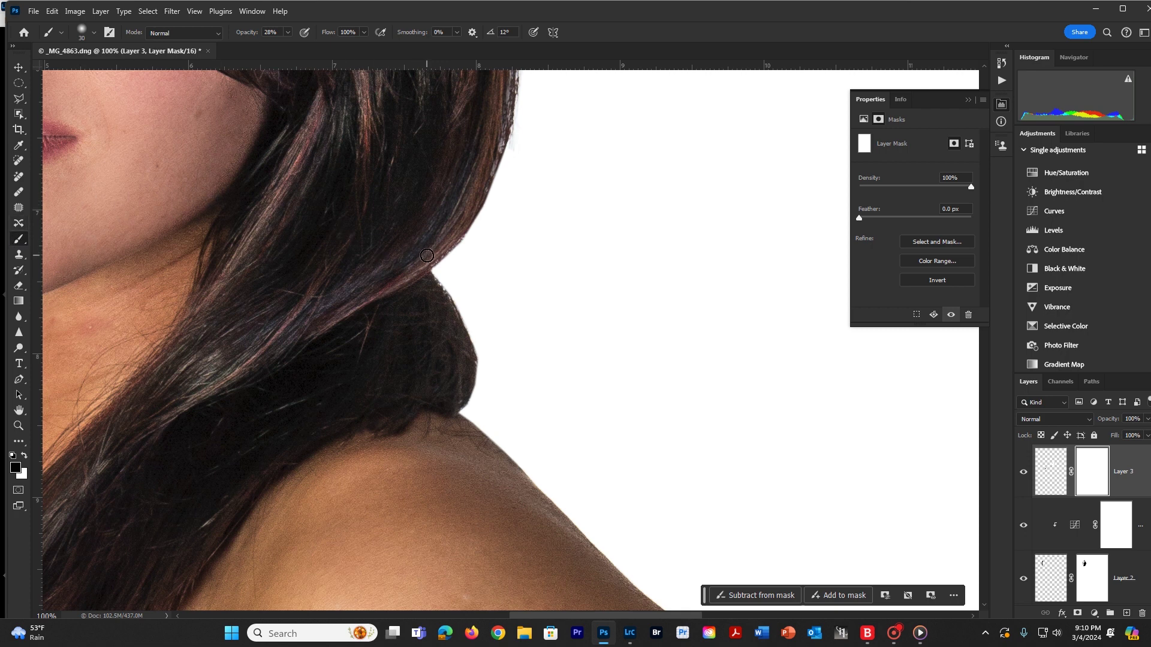
{"action": "left_click_drag", "start_coordinate": [427, 255], "coordinate": [432, 286]}
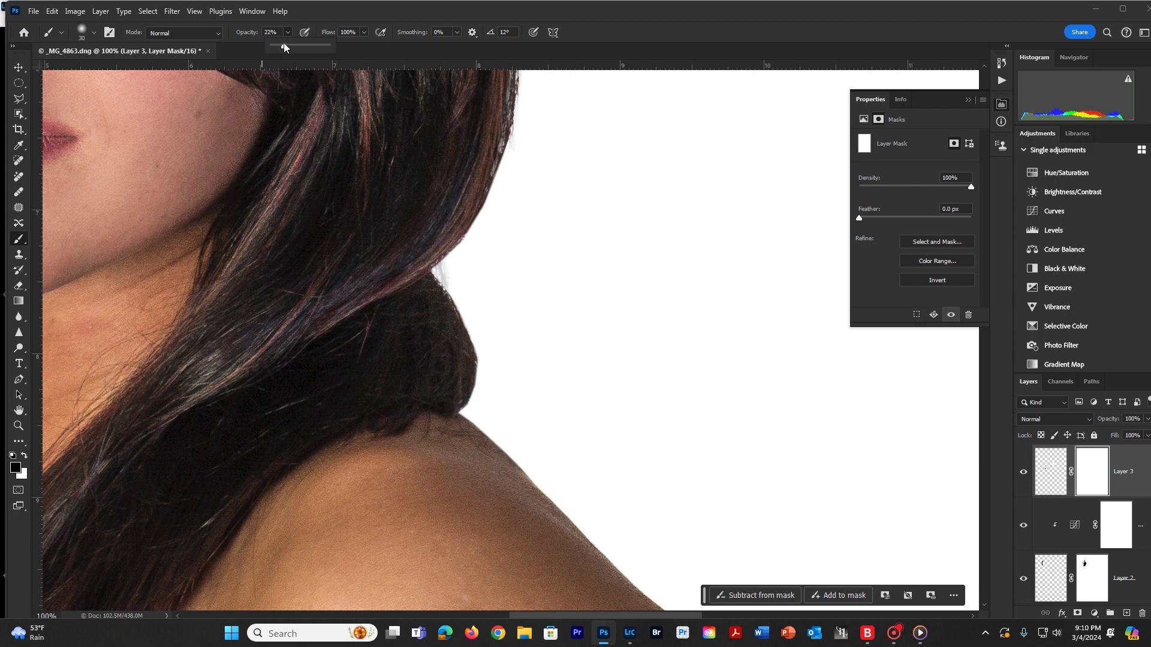
{"action": "mouse_move", "coordinate": [461, 256]}
{"action": "left_mouse_down"}
{"action": "mouse_move", "coordinate": [437, 288]}
{"action": "mouse_move", "coordinate": [428, 265]}
{"action": "mouse_move", "coordinate": [452, 265]}
{"action": "left_mouse_up"}
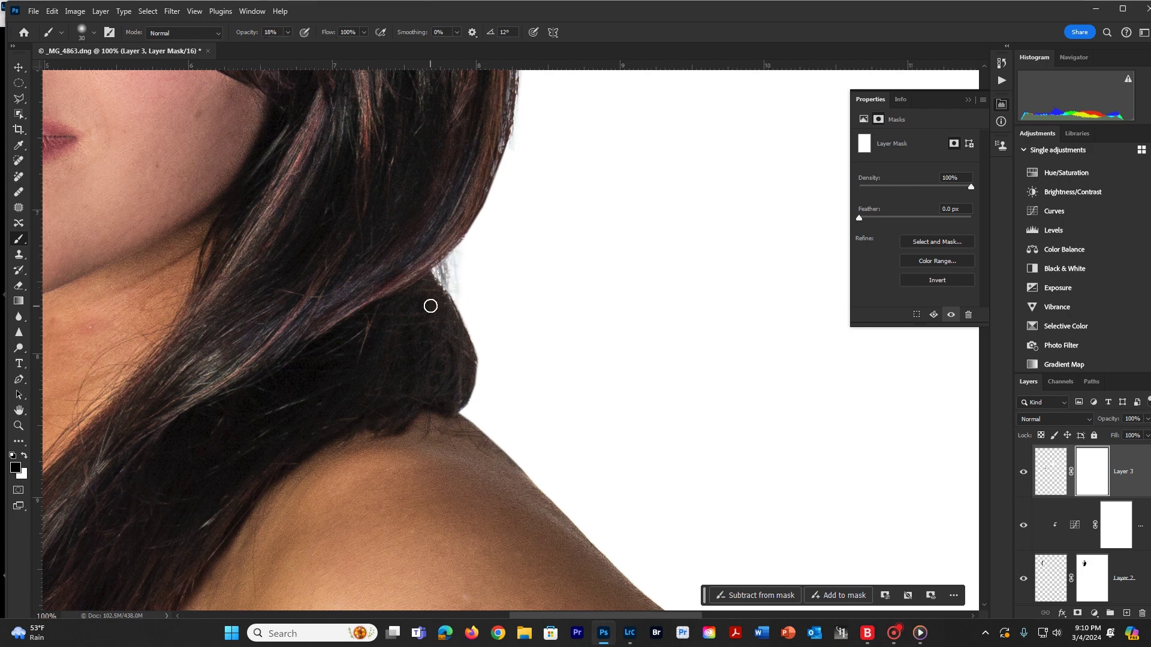
{"action": "mouse_move", "coordinate": [446, 310]}
{"action": "left_mouse_down"}
{"action": "mouse_move", "coordinate": [455, 273]}
{"action": "mouse_move", "coordinate": [441, 327]}
{"action": "mouse_move", "coordinate": [451, 337]}
{"action": "mouse_move", "coordinate": [467, 309]}
{"action": "mouse_move", "coordinate": [464, 227]}
{"action": "mouse_move", "coordinate": [474, 245]}
{"action": "mouse_move", "coordinate": [463, 223]}
{"action": "mouse_move", "coordinate": [453, 273]}
{"action": "mouse_move", "coordinate": [456, 247]}
{"action": "mouse_move", "coordinate": [478, 194]}
{"action": "mouse_move", "coordinate": [456, 241]}
{"action": "mouse_move", "coordinate": [480, 198]}
{"action": "left_mouse_up"}
{"action": "mouse_move", "coordinate": [429, 287]}
{"action": "left_mouse_down"}
{"action": "mouse_move", "coordinate": [460, 331]}
{"action": "mouse_move", "coordinate": [462, 419]}
{"action": "mouse_move", "coordinate": [468, 342]}
{"action": "mouse_move", "coordinate": [472, 370]}
{"action": "left_mouse_up"}
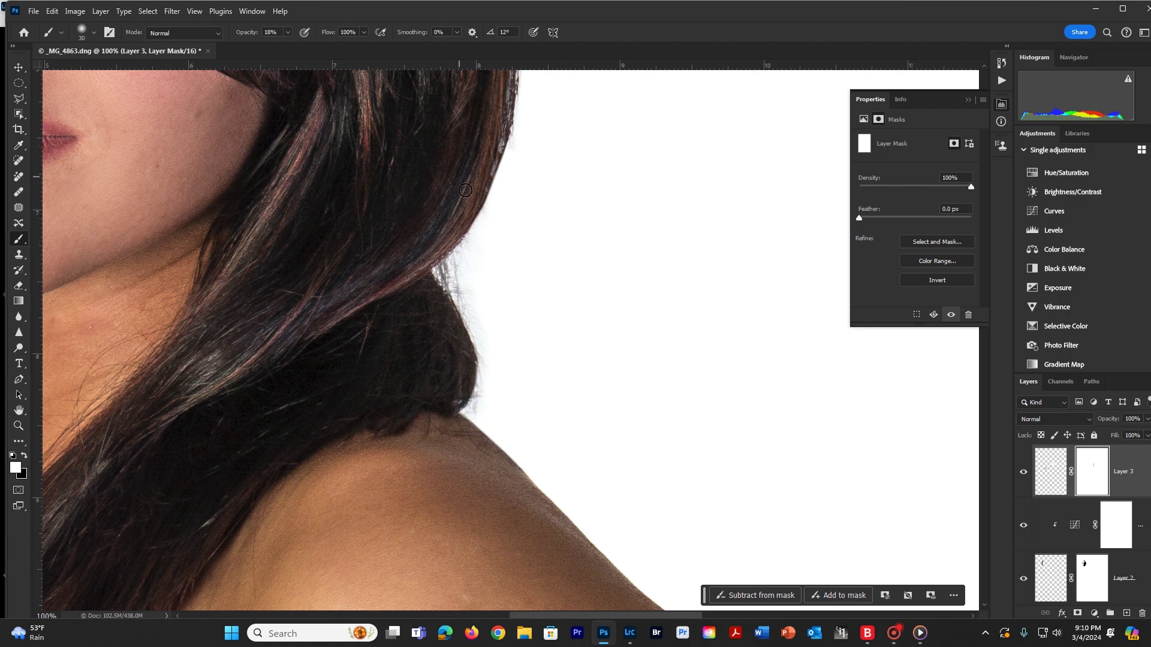
{"action": "left_click", "coordinate": [25, 455]}
- Heal the blemish on the neck below the jaw with the Spot Healing Brush on Layer 3's pixels, sampling all layers
{"action": "left_click_drag", "start_coordinate": [244, 343], "coordinate": [437, 372]}
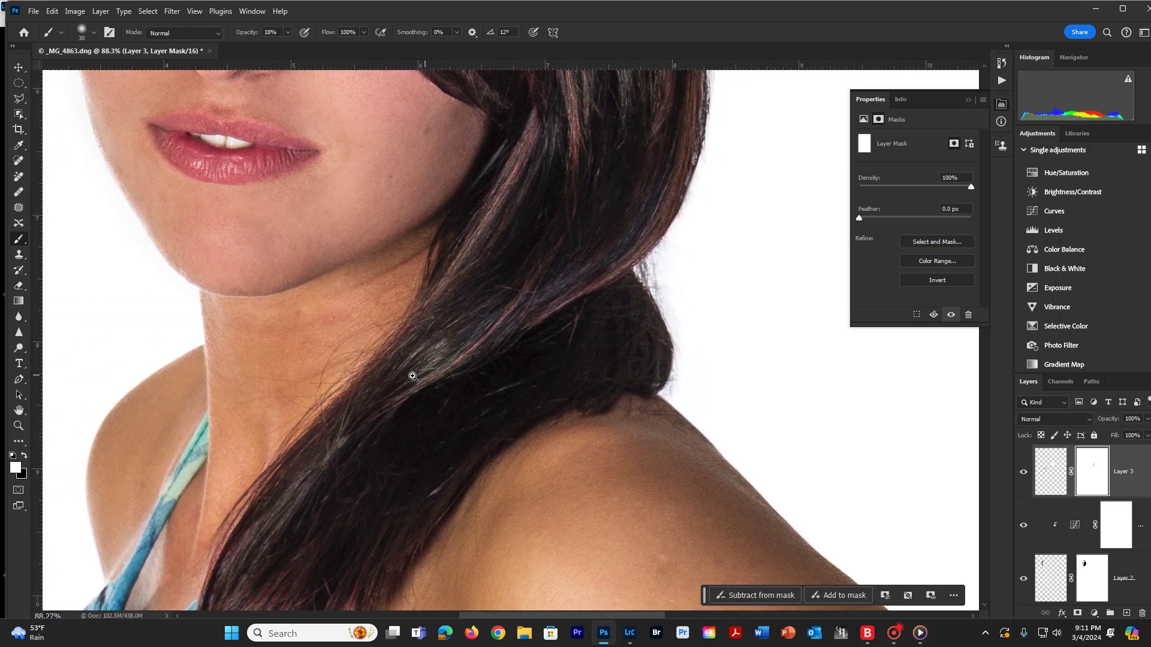
{"action": "left_click_drag", "start_coordinate": [274, 381], "coordinate": [353, 361]}
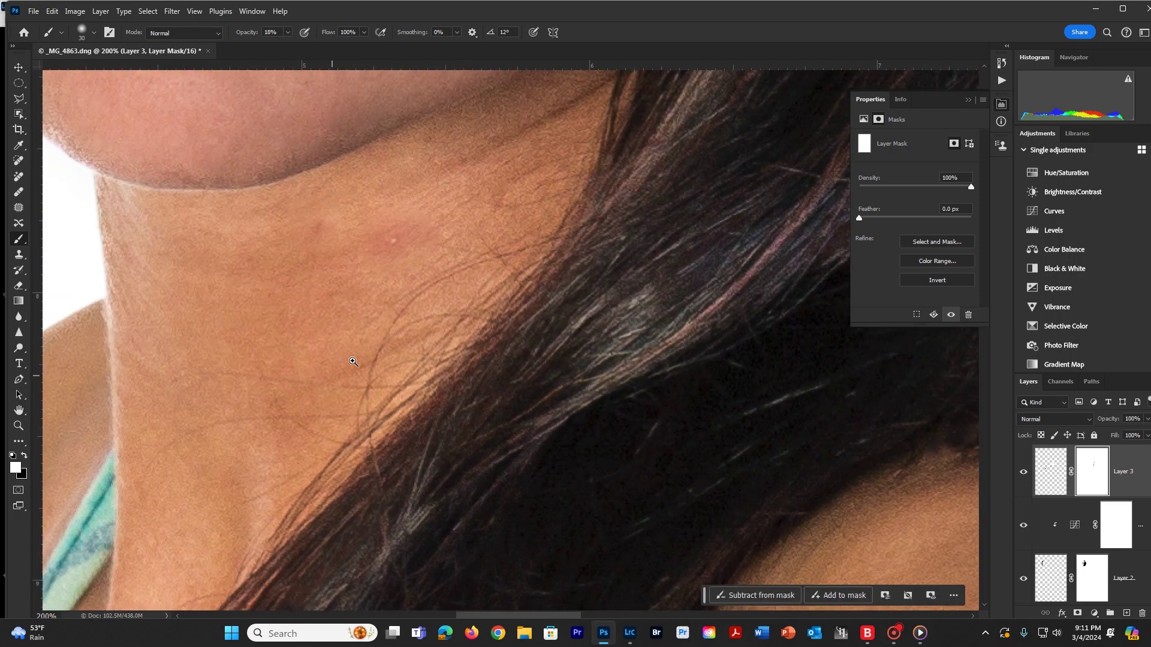
{"action": "left_click", "coordinate": [18, 192]}
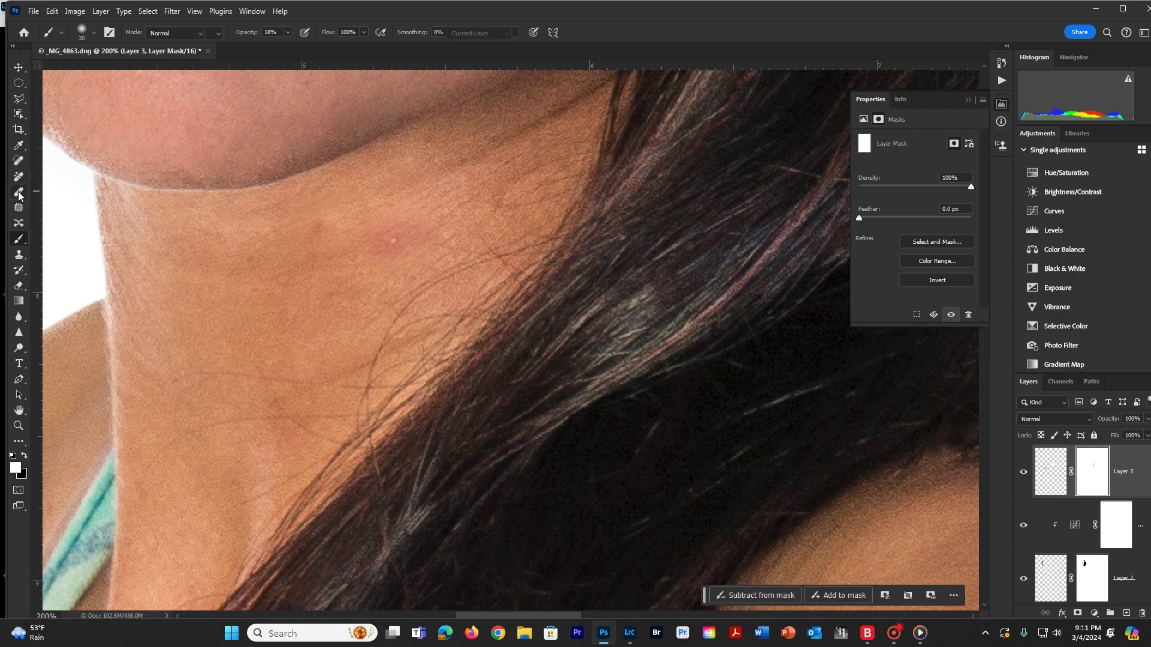
{"action": "left_click", "coordinate": [1044, 469]}
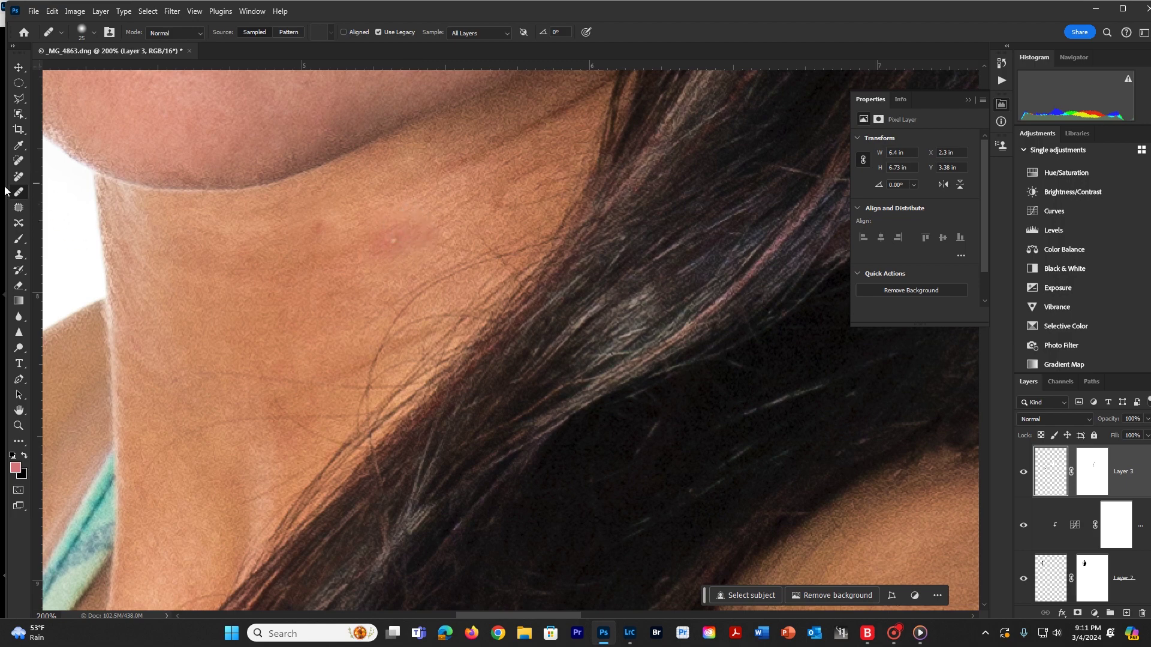
{"action": "left_click", "coordinate": [20, 160]}
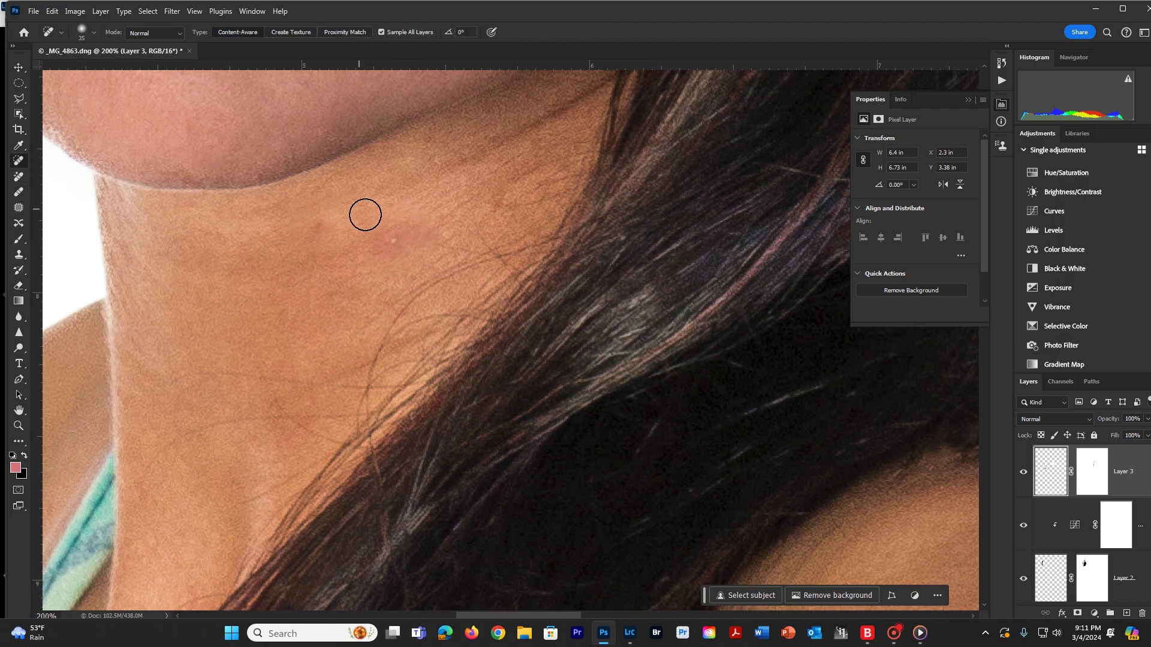
{"action": "left_click", "coordinate": [387, 235]}
- Heal the remaining spot and the fine stray hairs across the middle of the neck with a 10 px healing brush
{"action": "key", "text": "["}
{"action": "key", "text": "["}
{"action": "key", "text": "["}
{"action": "key", "text": "["}
{"action": "key", "text": "["}
{"action": "mouse_move", "coordinate": [313, 220]}
{"action": "left_mouse_down"}
{"action": "mouse_move", "coordinate": [317, 241]}
{"action": "mouse_move", "coordinate": [324, 228]}
{"action": "left_mouse_up"}
{"action": "left_click_drag", "start_coordinate": [211, 374], "coordinate": [373, 388]}
{"action": "left_click_drag", "start_coordinate": [175, 439], "coordinate": [369, 414]}
{"action": "mouse_move", "coordinate": [268, 393]}
{"action": "left_mouse_down"}
{"action": "mouse_move", "coordinate": [346, 443]}
{"action": "mouse_move", "coordinate": [329, 409]}
{"action": "left_mouse_up"}
{"action": "mouse_move", "coordinate": [245, 423]}
{"action": "left_mouse_down"}
{"action": "mouse_move", "coordinate": [352, 416]}
{"action": "mouse_move", "coordinate": [343, 377]}
{"action": "left_mouse_up"}
- Heal the long curved strands that arc from the hair's inner edge over the neck
{"action": "mouse_move", "coordinate": [491, 261]}
{"action": "left_mouse_down"}
{"action": "mouse_move", "coordinate": [394, 307]}
{"action": "mouse_move", "coordinate": [367, 338]}
{"action": "left_mouse_up"}
{"action": "left_click_drag", "start_coordinate": [402, 311], "coordinate": [363, 400]}
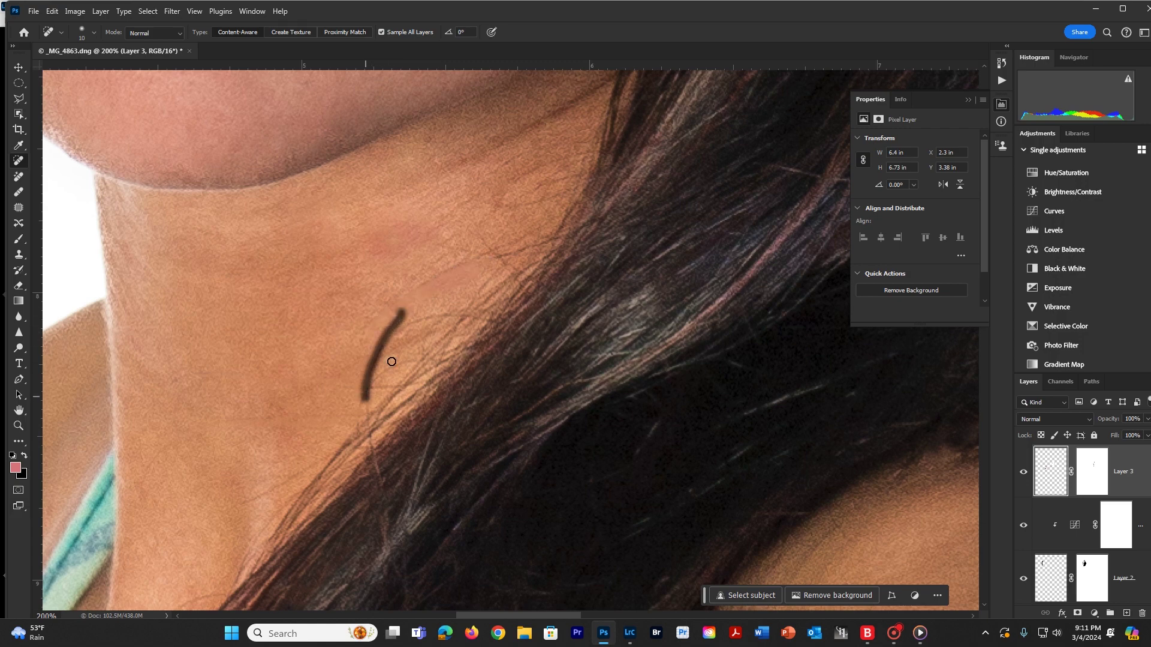
{"action": "left_click_drag", "start_coordinate": [386, 346], "coordinate": [445, 309]}
{"action": "mouse_move", "coordinate": [468, 263]}
{"action": "left_mouse_down"}
{"action": "mouse_move", "coordinate": [415, 296]}
{"action": "mouse_move", "coordinate": [412, 284]}
{"action": "mouse_move", "coordinate": [370, 330]}
{"action": "left_mouse_up"}
{"action": "left_click", "coordinate": [418, 281]}
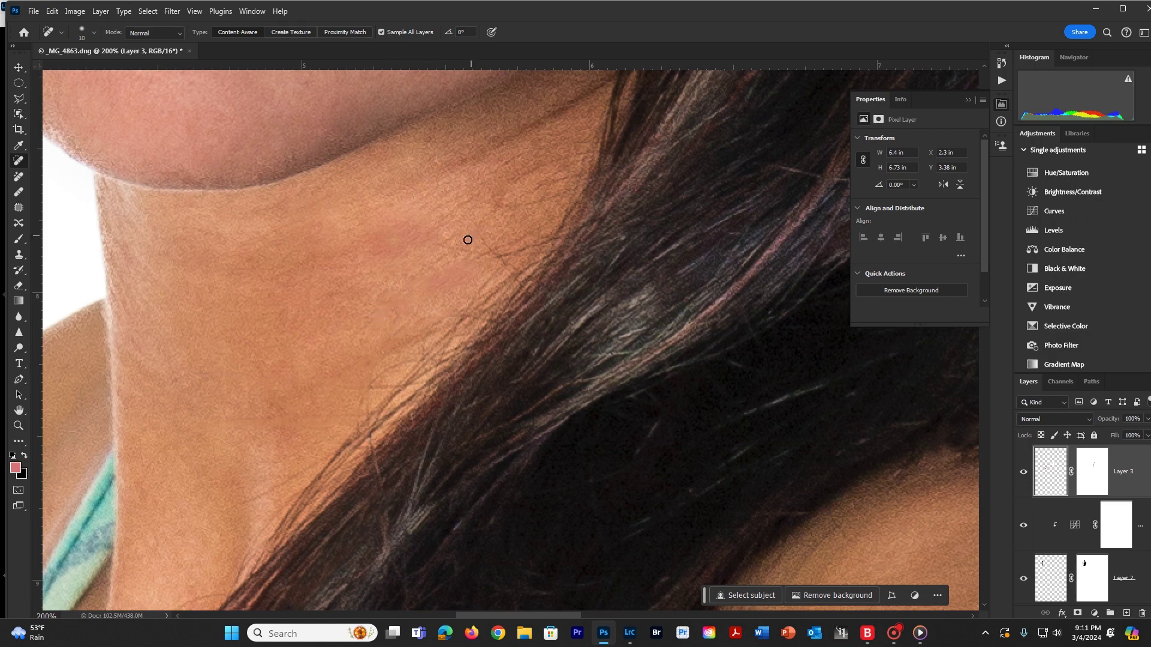
- Heal the short stray hairs beneath the jaw beside the hair and along the hair's lower edge on the neck
{"action": "mouse_move", "coordinate": [468, 240]}
{"action": "left_mouse_down"}
{"action": "mouse_move", "coordinate": [402, 296]}
{"action": "mouse_move", "coordinate": [487, 256]}
{"action": "left_mouse_up"}
{"action": "left_click_drag", "start_coordinate": [470, 215], "coordinate": [505, 266]}
{"action": "left_click_drag", "start_coordinate": [540, 202], "coordinate": [500, 209]}
{"action": "left_click_drag", "start_coordinate": [558, 149], "coordinate": [512, 180]}
{"action": "left_click_drag", "start_coordinate": [322, 456], "coordinate": [230, 513]}
{"action": "mouse_move", "coordinate": [244, 423]}
{"action": "left_mouse_down"}
{"action": "mouse_move", "coordinate": [344, 411]}
{"action": "mouse_move", "coordinate": [261, 391]}
{"action": "left_mouse_up"}
- Heal the stray wisps standing out against the white background beside the temple and along the top of the head
{"action": "left_click_drag", "start_coordinate": [234, 182], "coordinate": [462, 358]}
{"action": "left_click_drag", "start_coordinate": [462, 252], "coordinate": [491, 427]}
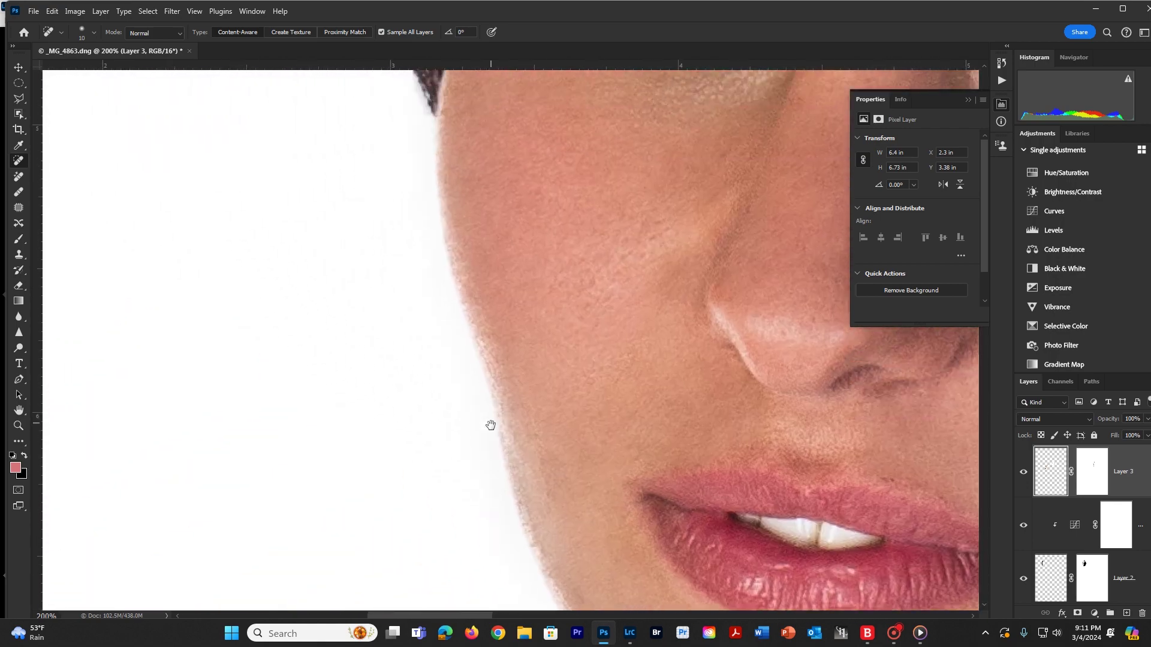
{"action": "left_click_drag", "start_coordinate": [481, 284], "coordinate": [455, 457]}
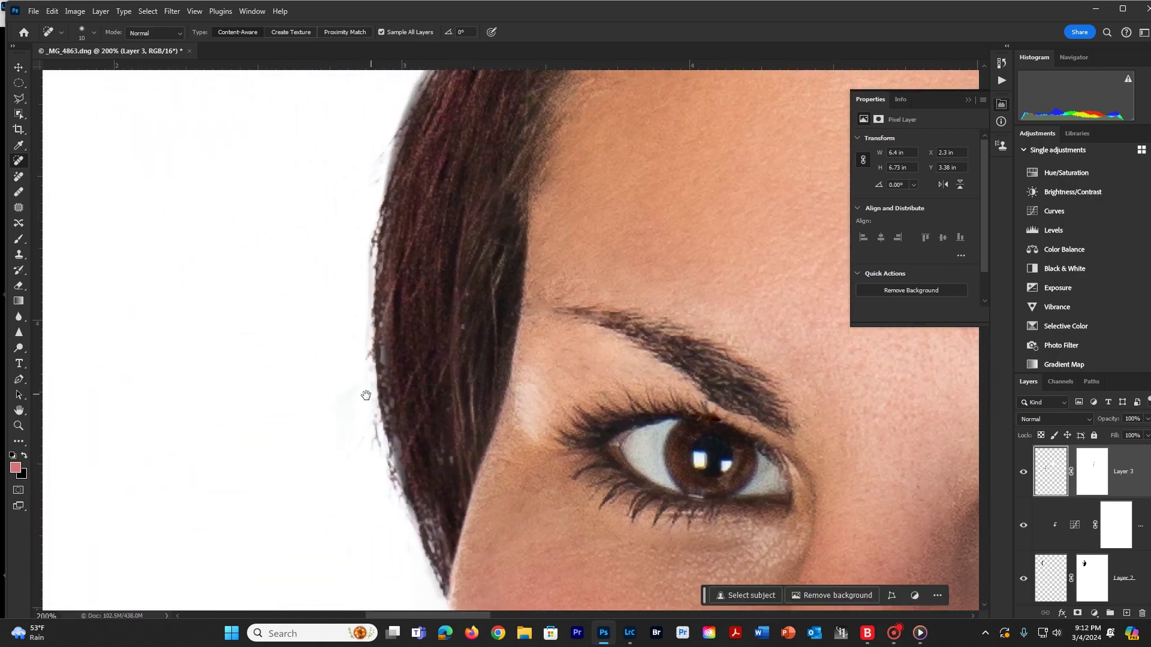
{"action": "left_click_drag", "start_coordinate": [376, 424], "coordinate": [378, 471]}
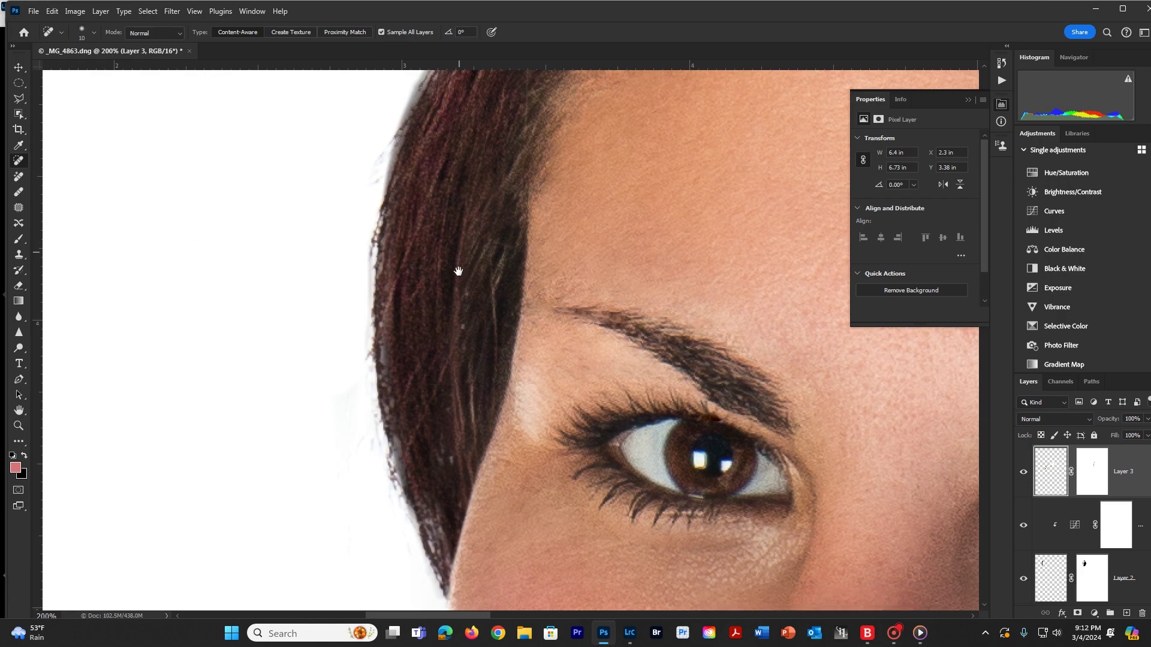
{"action": "left_click_drag", "start_coordinate": [458, 267], "coordinate": [477, 359]}
{"action": "left_click_drag", "start_coordinate": [539, 295], "coordinate": [457, 336]}
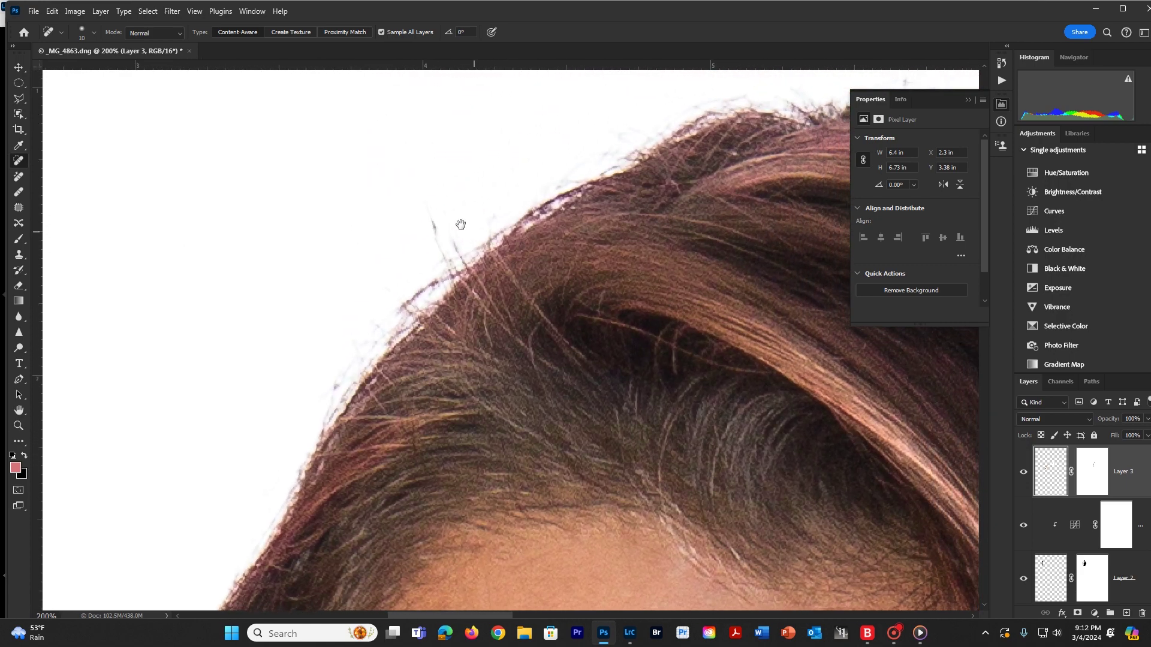
{"action": "mouse_move", "coordinate": [420, 229]}
{"action": "left_mouse_down"}
{"action": "mouse_move", "coordinate": [426, 254]}
{"action": "mouse_move", "coordinate": [403, 202]}
{"action": "left_mouse_up"}
{"action": "mouse_move", "coordinate": [606, 202]}
{"action": "left_mouse_down"}
{"action": "mouse_move", "coordinate": [457, 280]}
{"action": "mouse_move", "coordinate": [401, 295]}
{"action": "left_mouse_up"}
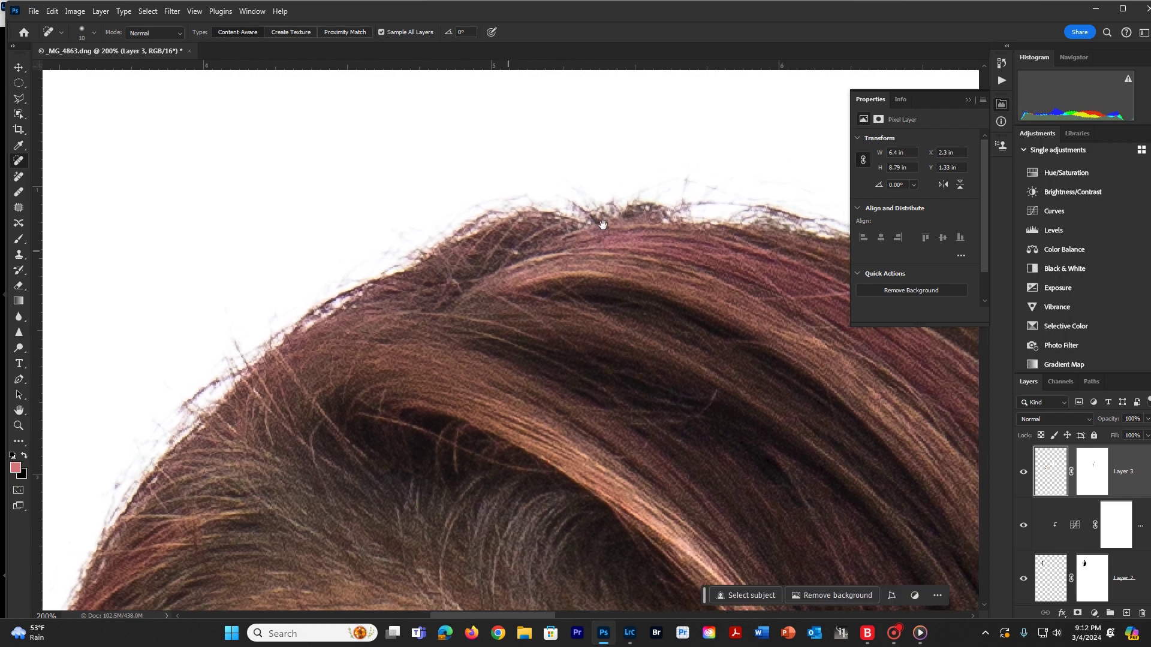
{"action": "mouse_move", "coordinate": [673, 174]}
{"action": "left_mouse_down"}
{"action": "mouse_move", "coordinate": [702, 193]}
{"action": "mouse_move", "coordinate": [688, 174]}
{"action": "mouse_move", "coordinate": [740, 185]}
{"action": "mouse_move", "coordinate": [559, 178]}
{"action": "left_mouse_up"}
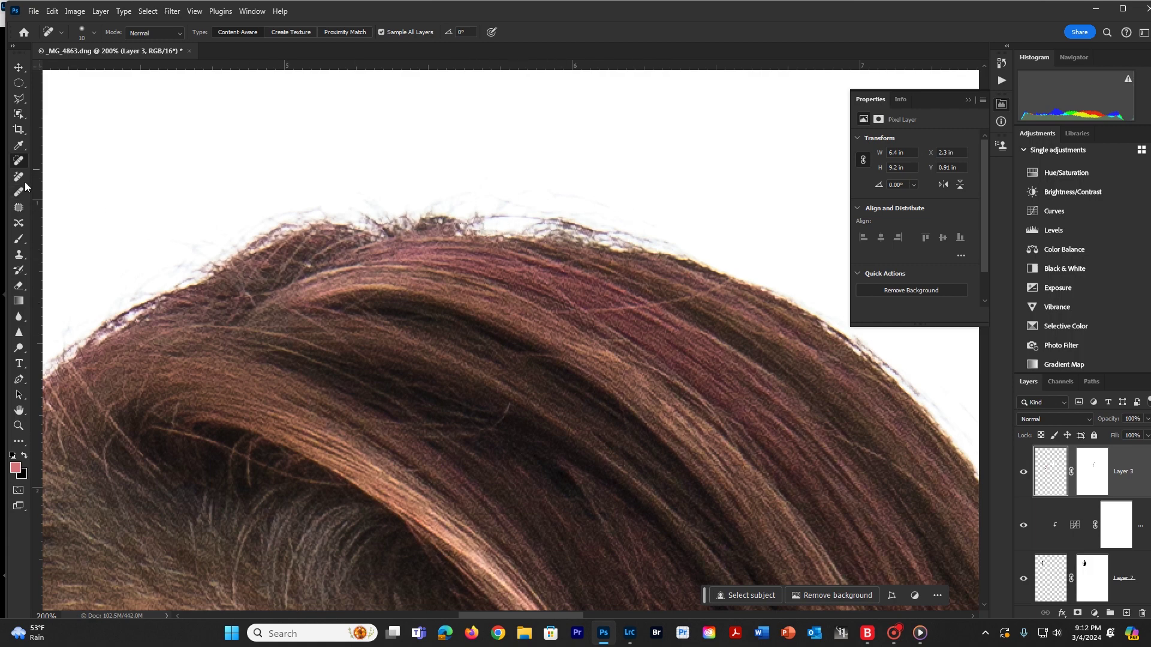
- Fill the thin hair edge at the crown on a new layer with a 20 px Clone Stamp sampling all layers
{"action": "left_click", "coordinate": [18, 254]}
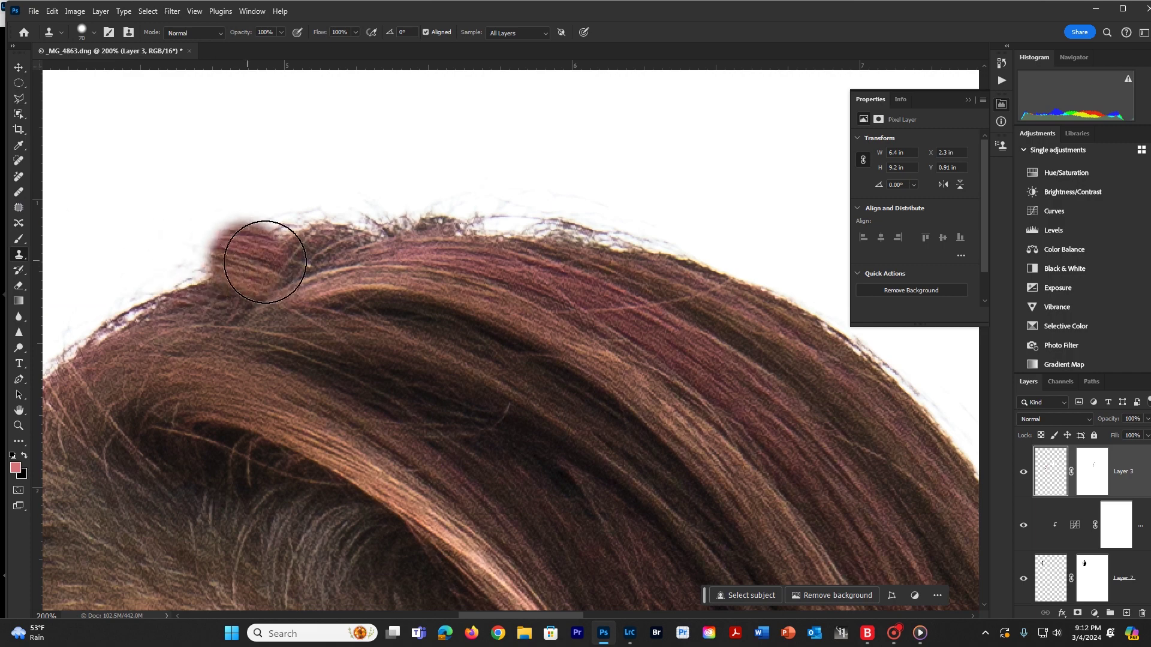
{"action": "key", "text": "bracketleft"}
{"action": "key", "text": "bracketleft"}
{"action": "key", "text": "bracketleft"}
{"action": "key", "text": "bracketleft"}
{"action": "key", "text": "bracketleft"}
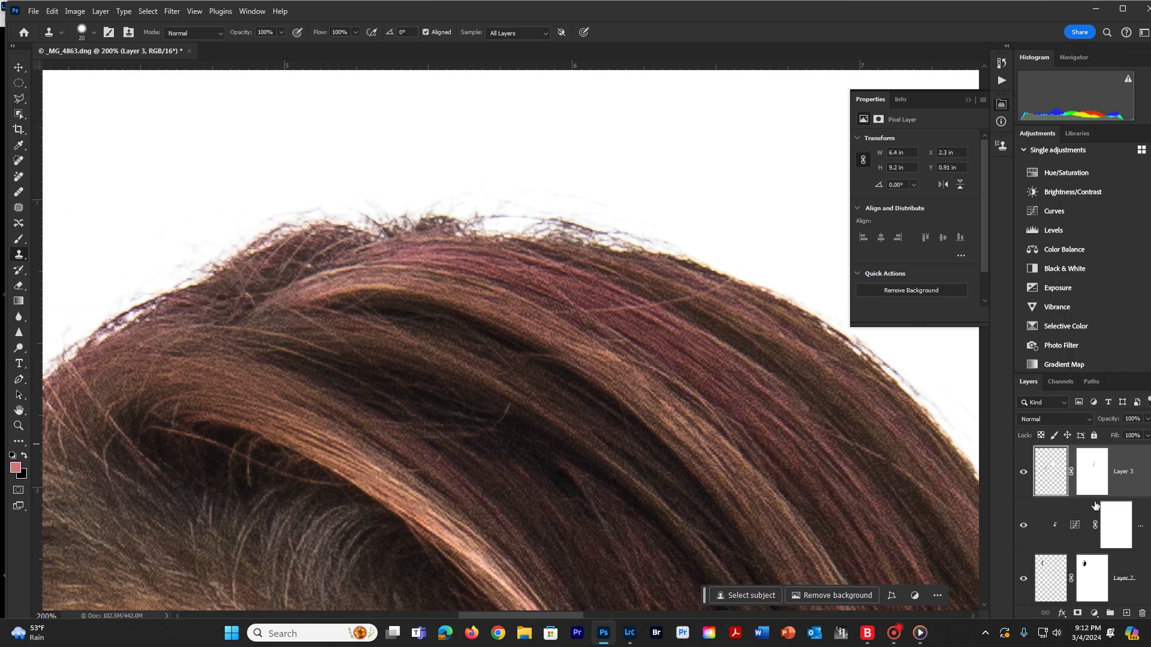
{"action": "left_click", "coordinate": [1128, 613]}
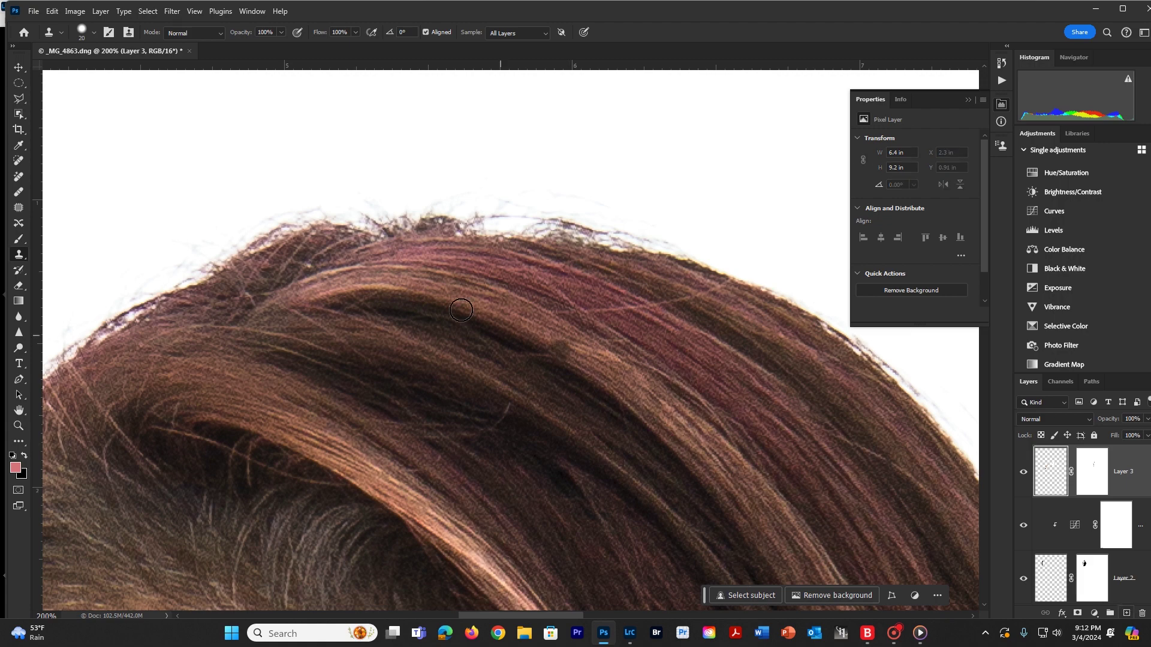
{"action": "left_click", "coordinate": [290, 264], "text": "alt"}
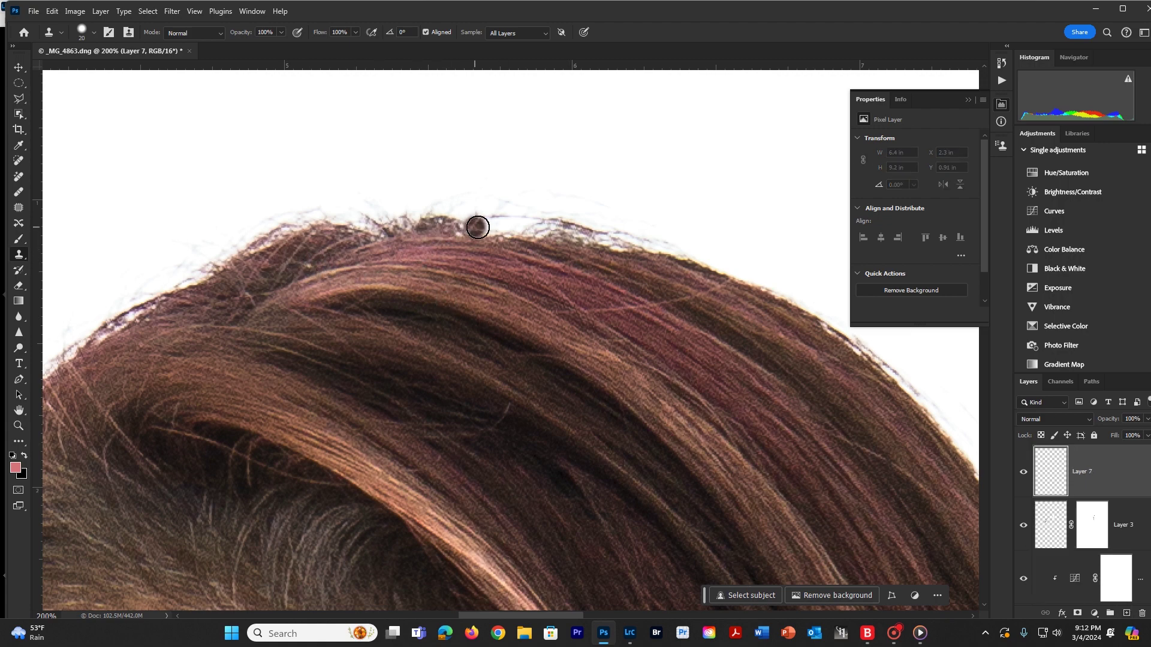
{"action": "mouse_move", "coordinate": [479, 231]}
{"action": "left_mouse_down"}
{"action": "mouse_move", "coordinate": [547, 235]}
{"action": "mouse_move", "coordinate": [455, 230]}
{"action": "mouse_move", "coordinate": [555, 231]}
{"action": "mouse_move", "coordinate": [707, 282]}
{"action": "left_mouse_up"}
{"action": "left_click", "coordinate": [613, 217]}
{"action": "left_click", "coordinate": [656, 260]}
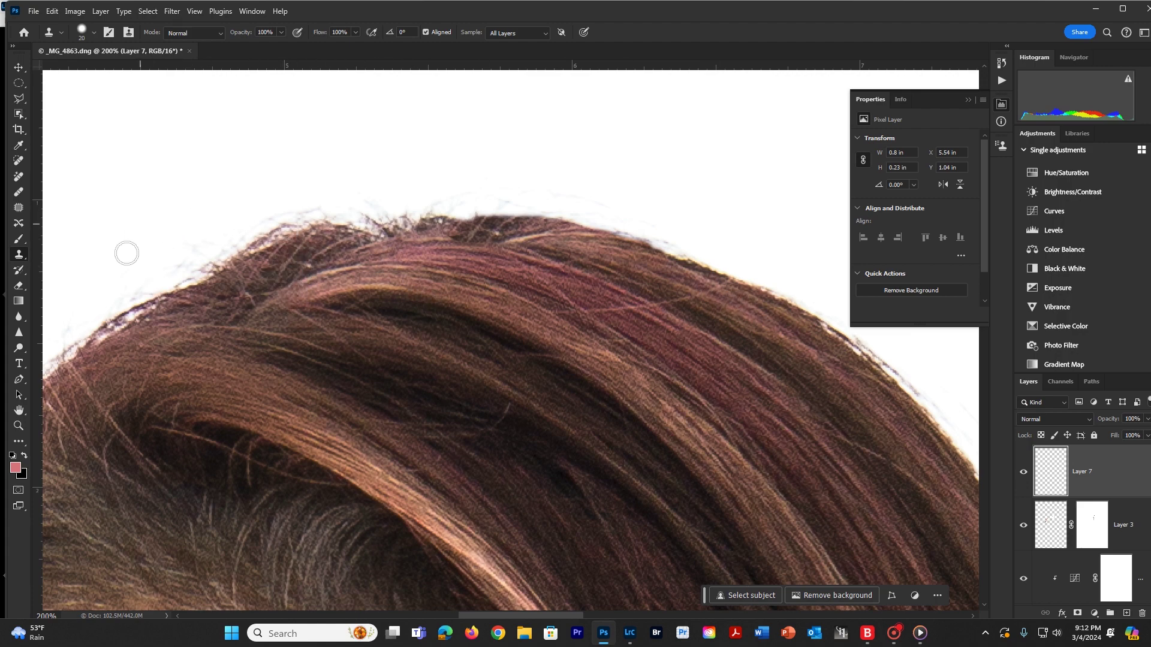
- Fit the portrait on screen and add a Curves adjustment brightened with a point at input 16, output 24
{"action": "left_click", "coordinate": [18, 426]}
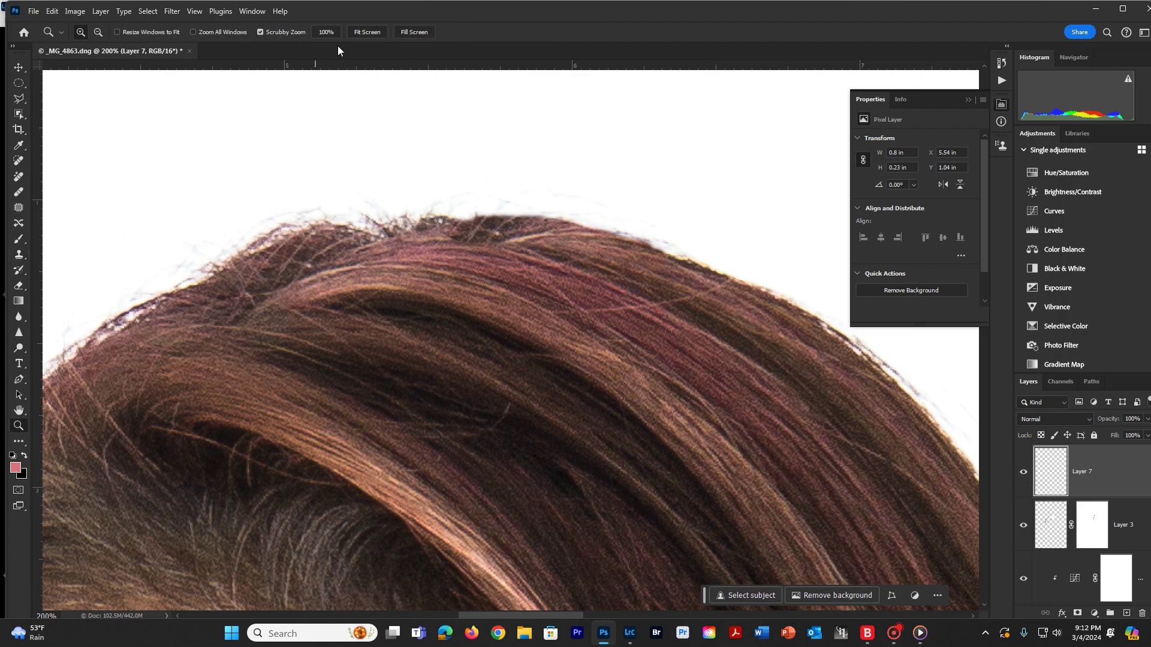
{"action": "left_click", "coordinate": [367, 31]}
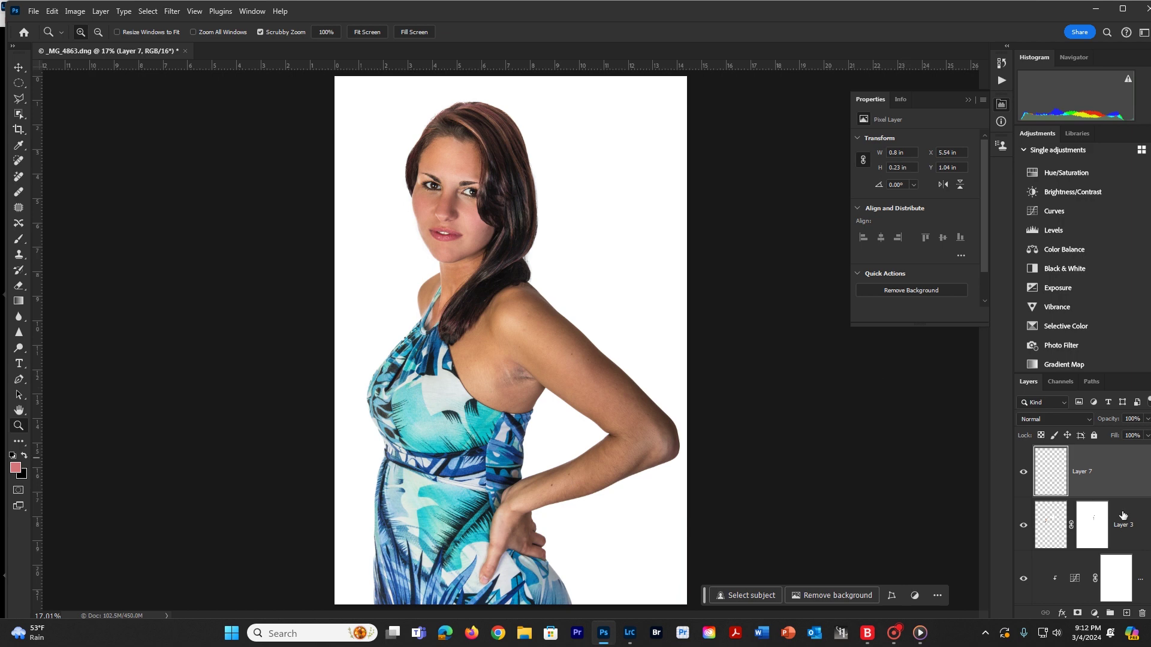
{"action": "left_click", "coordinate": [1095, 613]}
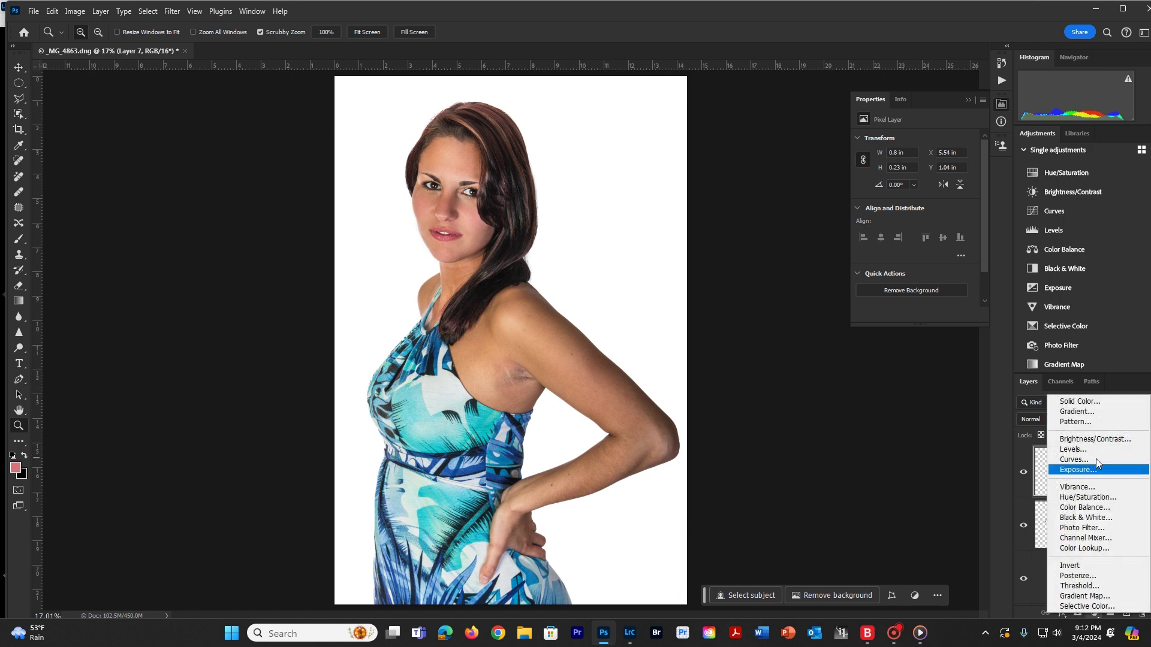
{"action": "left_click", "coordinate": [1075, 460]}
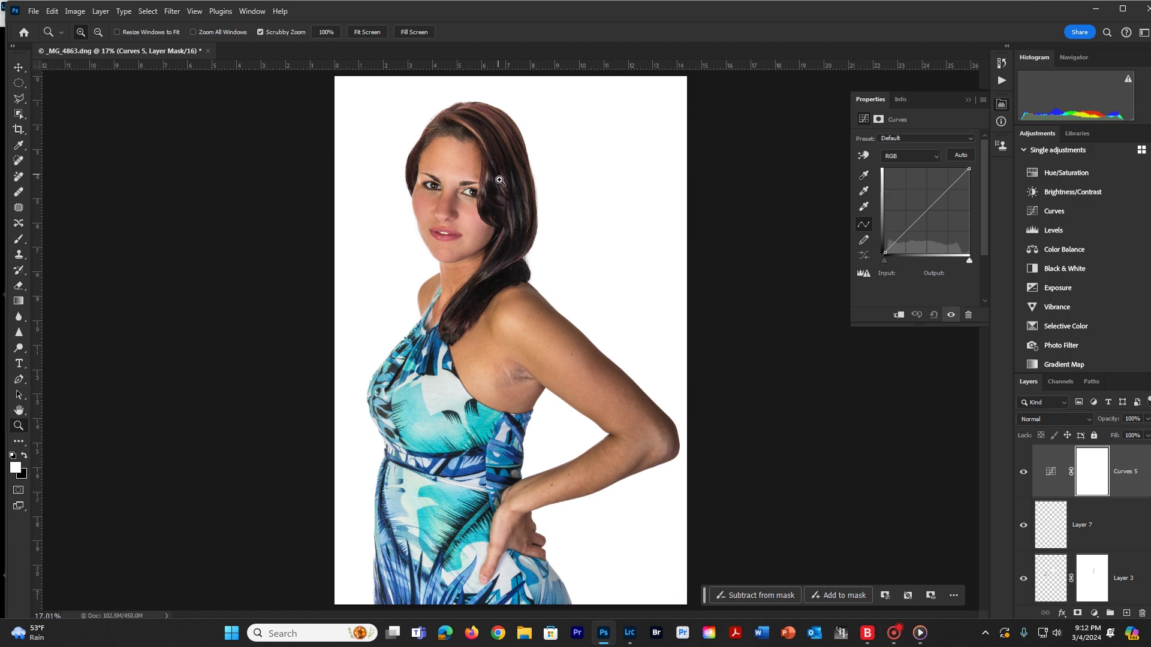
{"action": "left_click_drag", "start_coordinate": [891, 243], "coordinate": [888, 245]}
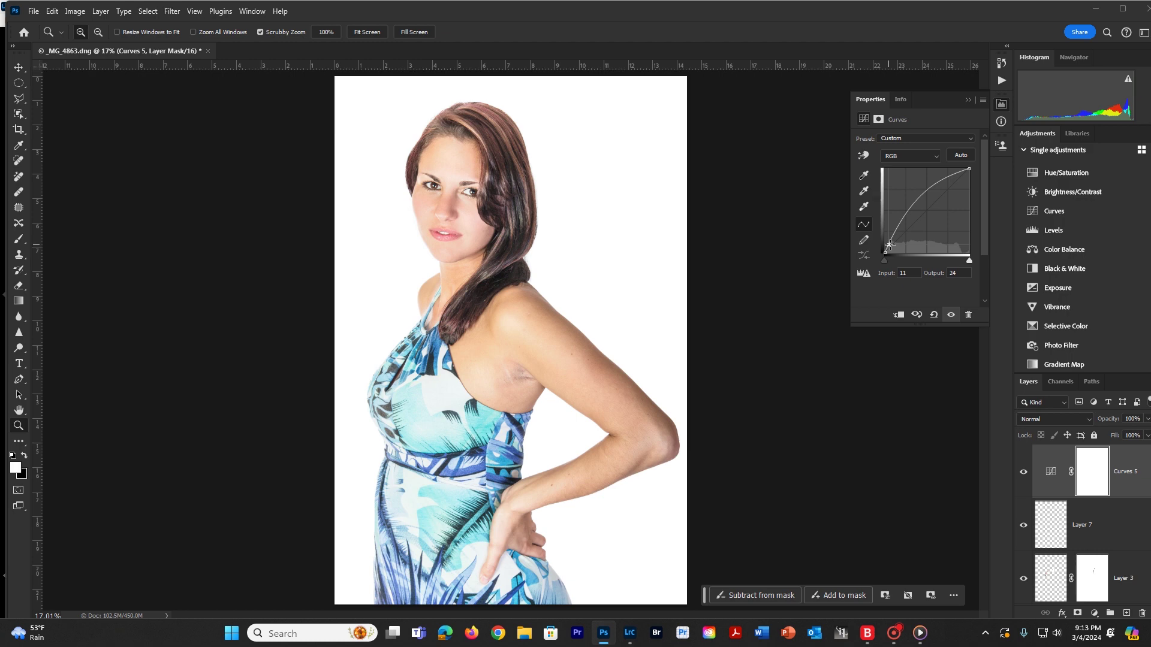
{"action": "left_click_drag", "start_coordinate": [891, 245], "coordinate": [888, 250]}
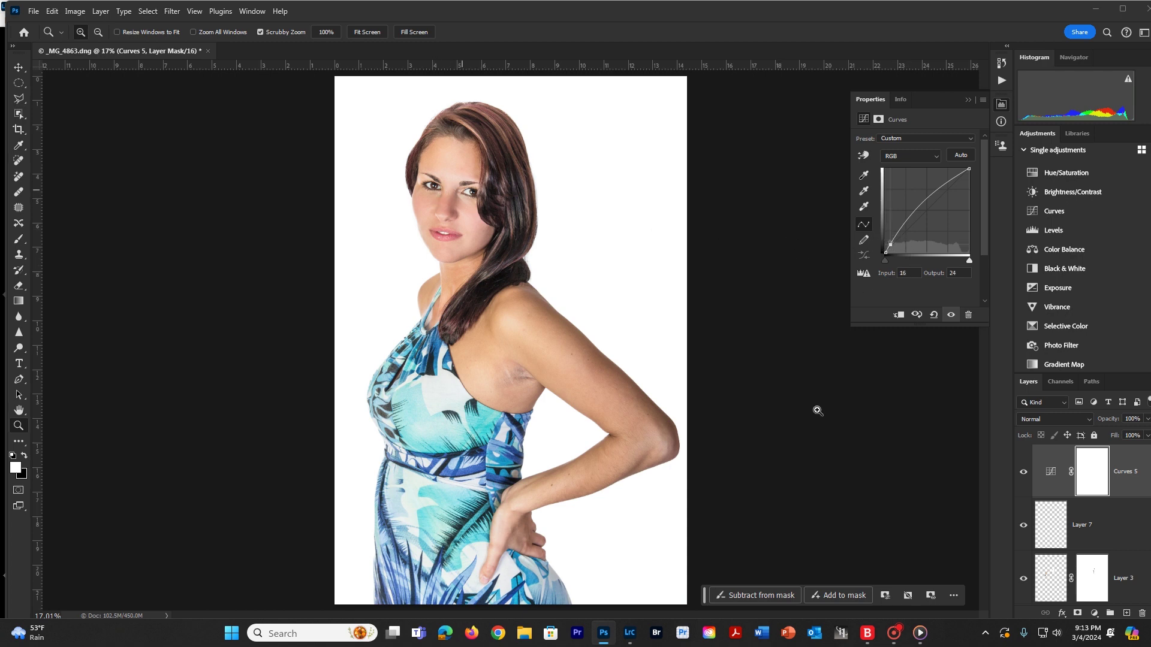
- Compare the portrait with and without the Curves 5 brightening, and invert its layer mask to black
{"action": "left_click", "coordinate": [1023, 473]}
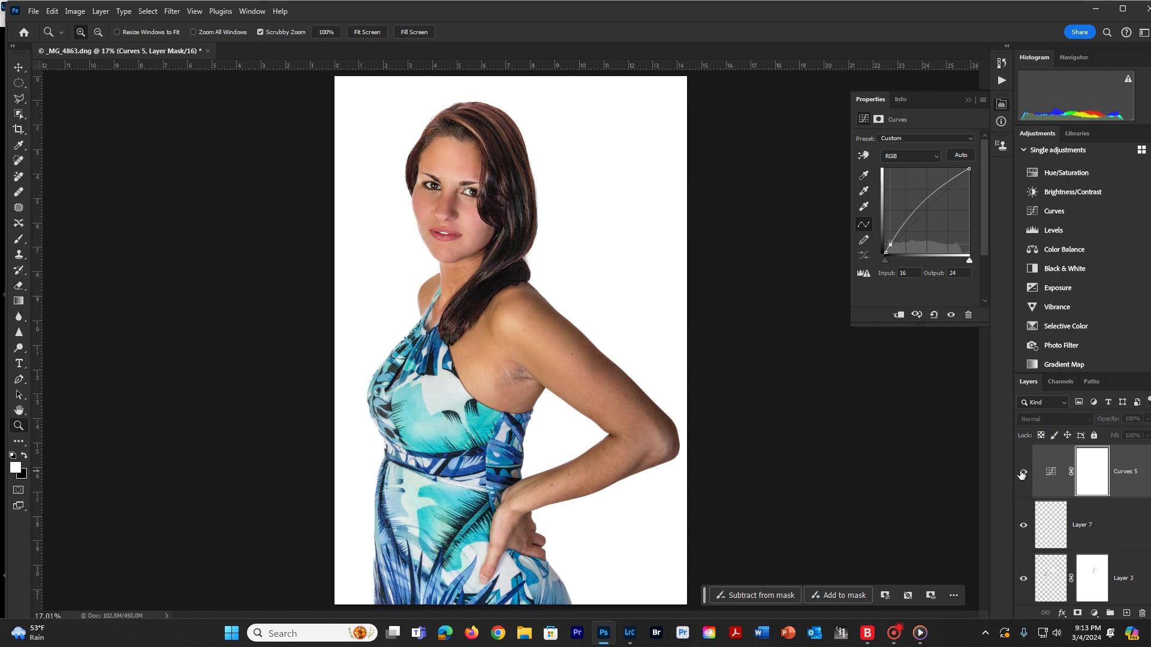
{"action": "left_click", "coordinate": [1023, 473]}
{"action": "left_click", "coordinate": [1023, 473]}
{"action": "left_click", "coordinate": [1022, 473]}
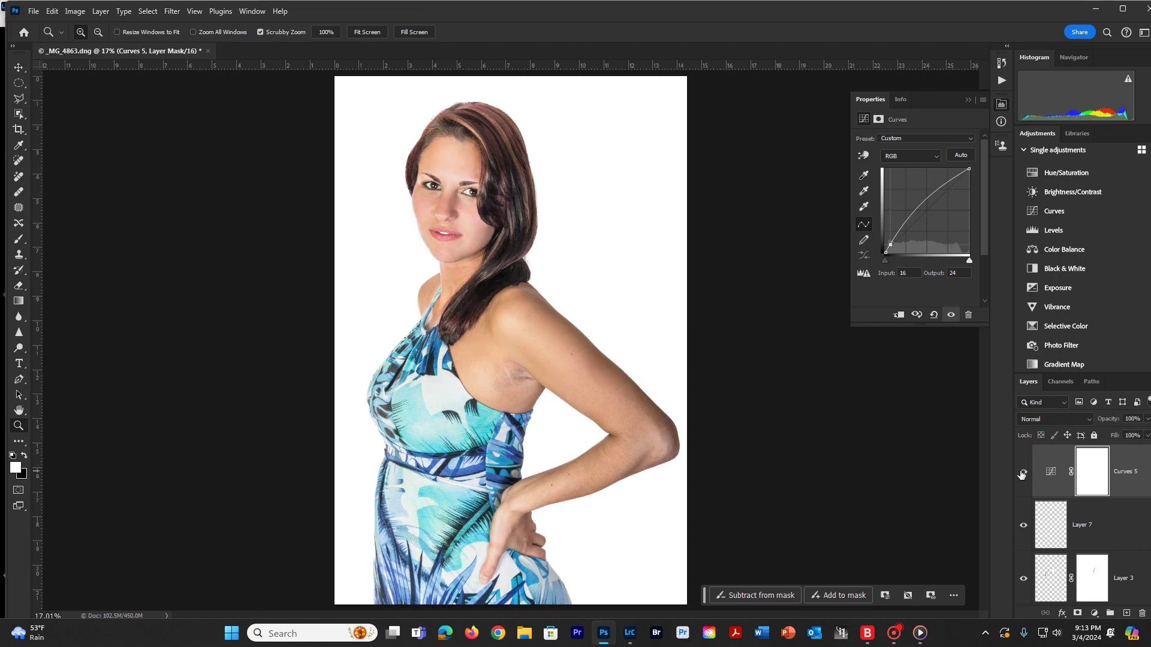
{"action": "left_click", "coordinate": [1093, 471]}
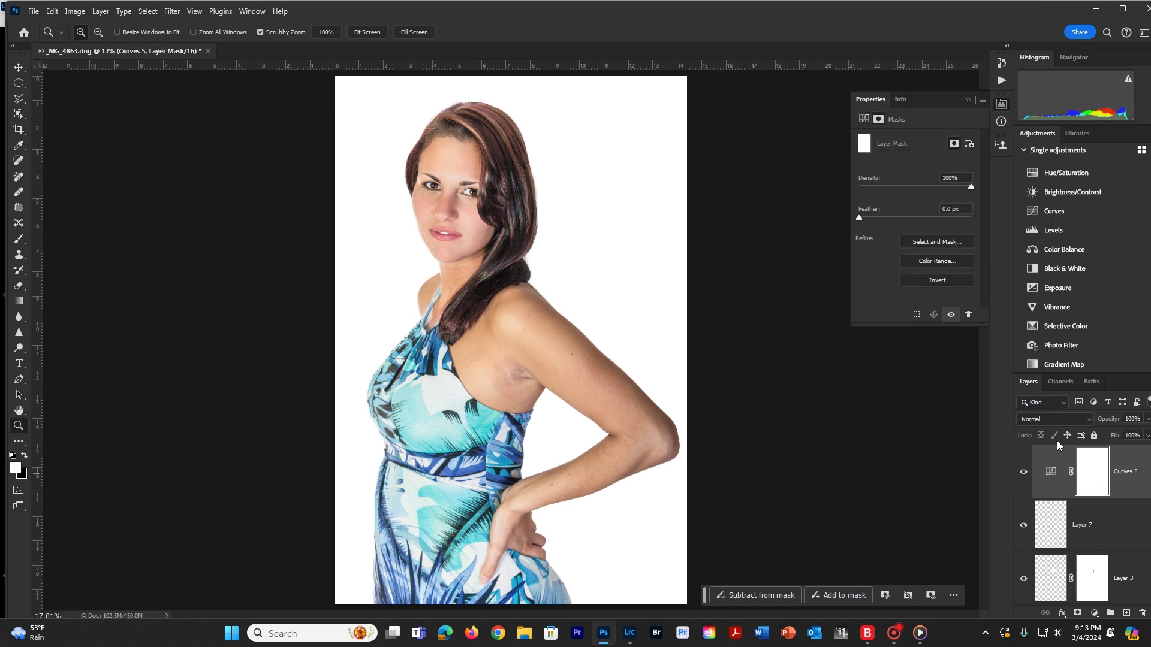
{"action": "left_click", "coordinate": [927, 280]}
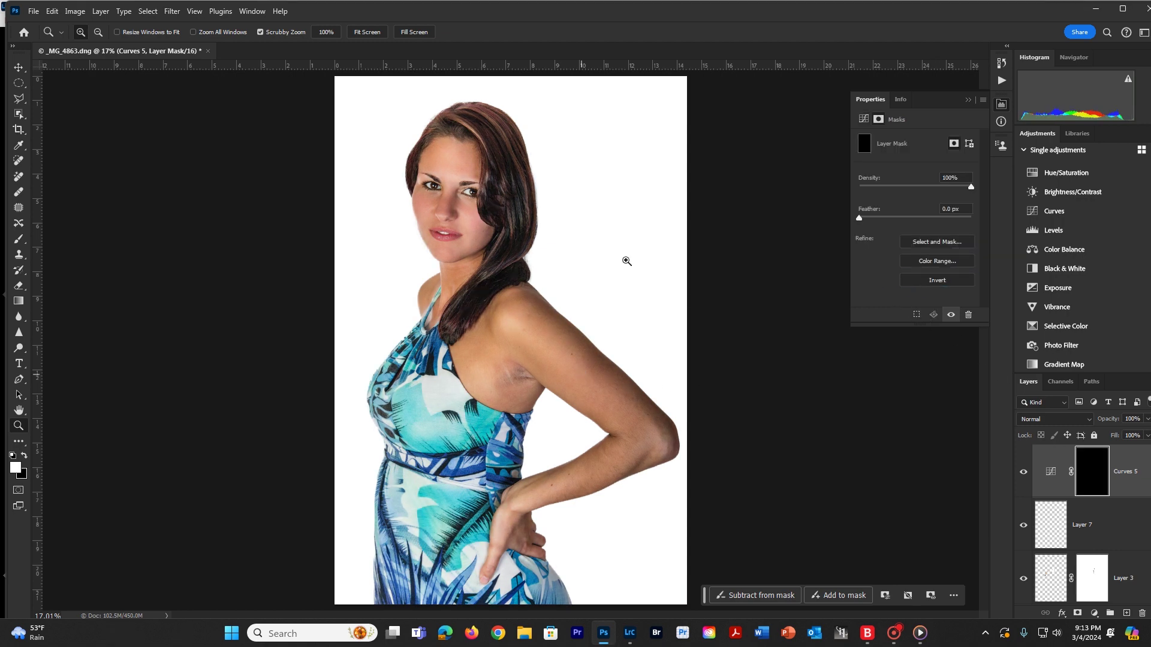
- Paint white on the Curves 5 mask with a 90 px brush at 18% opacity to lighten the hair around the temple and crown
{"action": "left_click", "coordinate": [500, 220]}
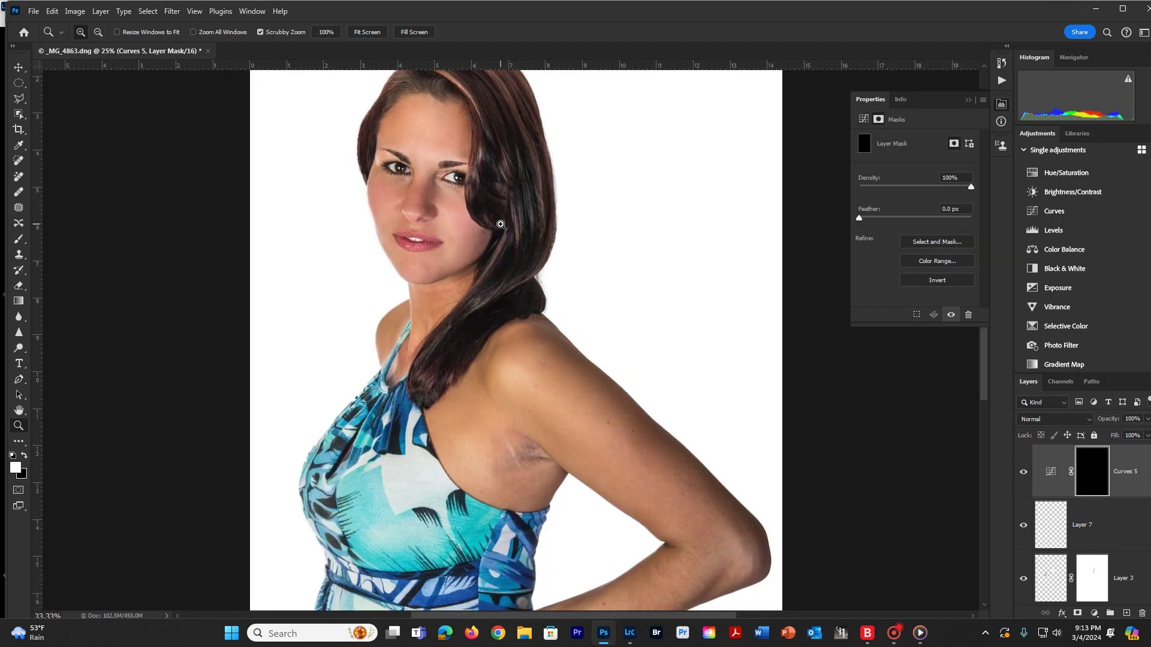
{"action": "left_click", "coordinate": [500, 222]}
{"action": "left_click", "coordinate": [499, 221]}
{"action": "left_click_drag", "start_coordinate": [510, 166], "coordinate": [565, 443]}
{"action": "left_click_drag", "start_coordinate": [530, 295], "coordinate": [519, 278]}
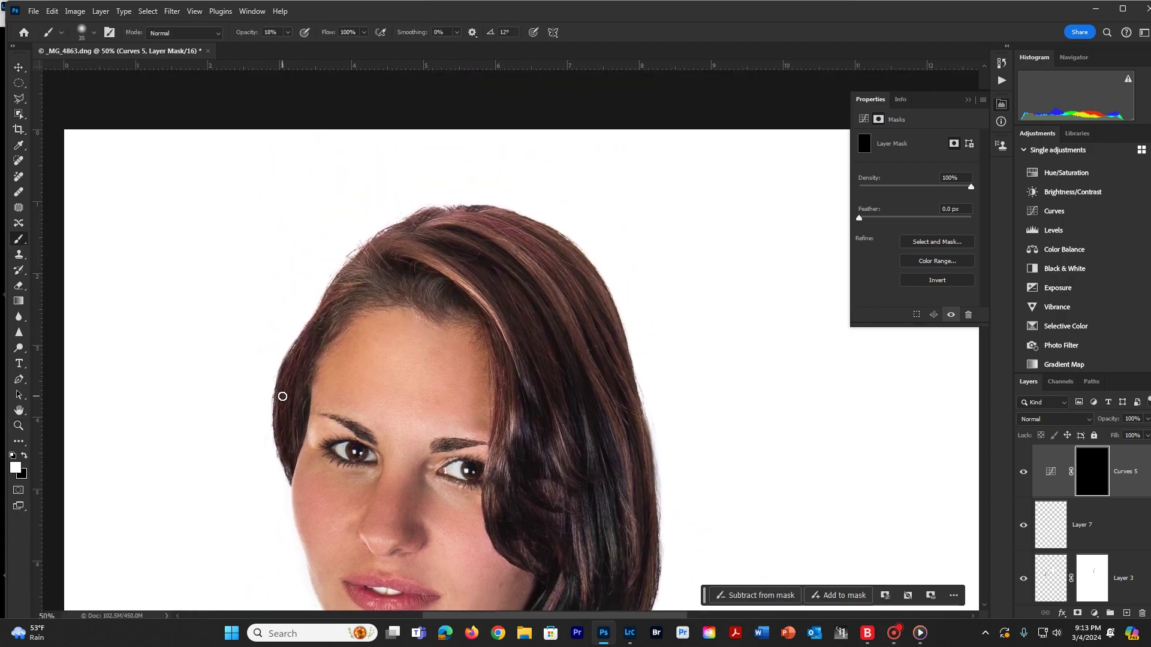
{"action": "key", "text": "bracketright"}
{"action": "key", "text": "bracketright"}
{"action": "key", "text": "bracketright"}
{"action": "key", "text": "bracketright"}
{"action": "key", "text": "bracketright"}
{"action": "key", "text": "bracketright"}
{"action": "key", "text": "bracketright"}
{"action": "mouse_move", "coordinate": [285, 434]}
{"action": "left_mouse_down"}
{"action": "mouse_move", "coordinate": [291, 367]}
{"action": "mouse_move", "coordinate": [341, 296]}
{"action": "mouse_move", "coordinate": [383, 272]}
{"action": "mouse_move", "coordinate": [349, 286]}
{"action": "mouse_move", "coordinate": [313, 336]}
{"action": "mouse_move", "coordinate": [290, 392]}
{"action": "mouse_move", "coordinate": [284, 439]}
{"action": "mouse_move", "coordinate": [298, 381]}
{"action": "mouse_move", "coordinate": [287, 453]}
{"action": "mouse_move", "coordinate": [290, 386]}
{"action": "mouse_move", "coordinate": [298, 370]}
{"action": "mouse_move", "coordinate": [287, 461]}
{"action": "mouse_move", "coordinate": [313, 347]}
{"action": "mouse_move", "coordinate": [281, 438]}
{"action": "mouse_move", "coordinate": [304, 354]}
{"action": "mouse_move", "coordinate": [376, 267]}
{"action": "left_mouse_up"}
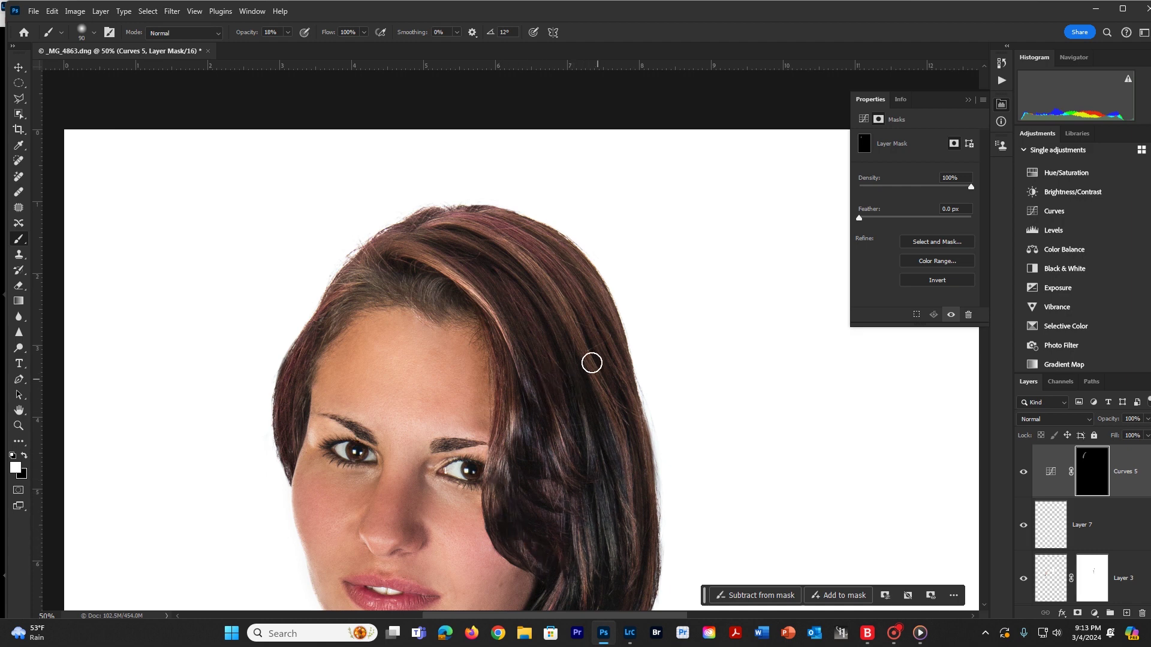
{"action": "mouse_move", "coordinate": [582, 304]}
{"action": "left_mouse_down"}
{"action": "mouse_move", "coordinate": [548, 378]}
{"action": "mouse_move", "coordinate": [448, 245]}
{"action": "mouse_move", "coordinate": [542, 371]}
{"action": "left_mouse_up"}
{"action": "mouse_move", "coordinate": [544, 329]}
{"action": "left_mouse_down"}
{"action": "mouse_move", "coordinate": [548, 524]}
{"action": "mouse_move", "coordinate": [617, 488]}
{"action": "mouse_move", "coordinate": [602, 490]}
{"action": "mouse_move", "coordinate": [570, 290]}
{"action": "left_mouse_up"}
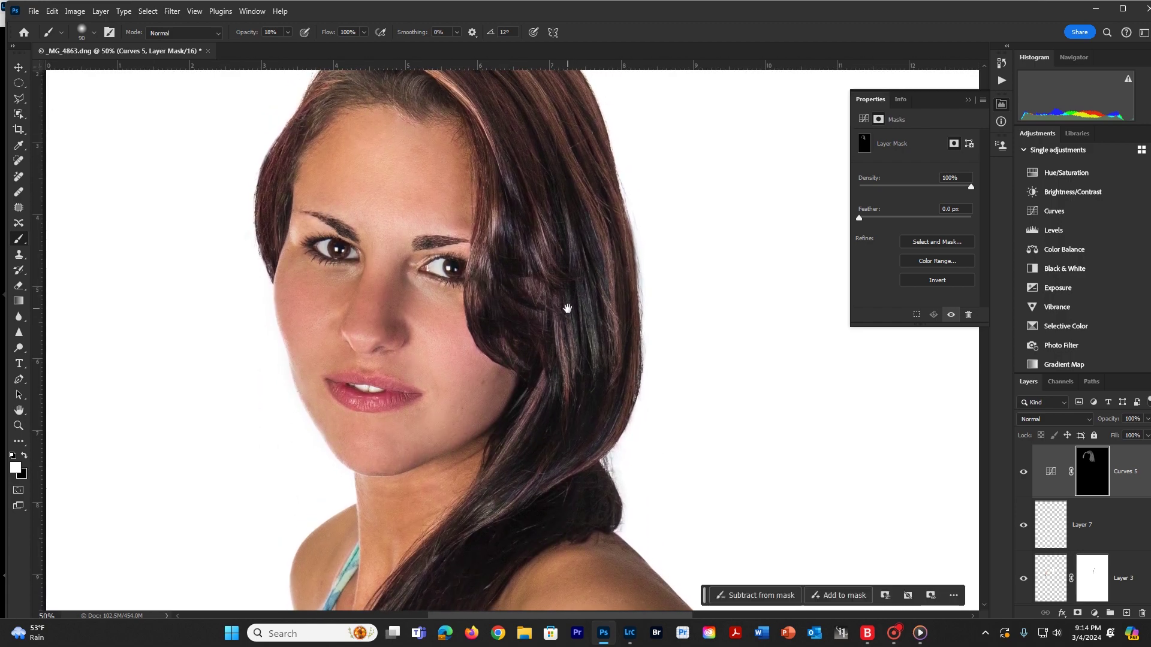
- Lighten the lower hair above the shoulder and the crown highlights with white on the Curves 5 mask, enlarging the brush to 200 px
{"action": "left_click", "coordinate": [569, 350], "text": "alt"}
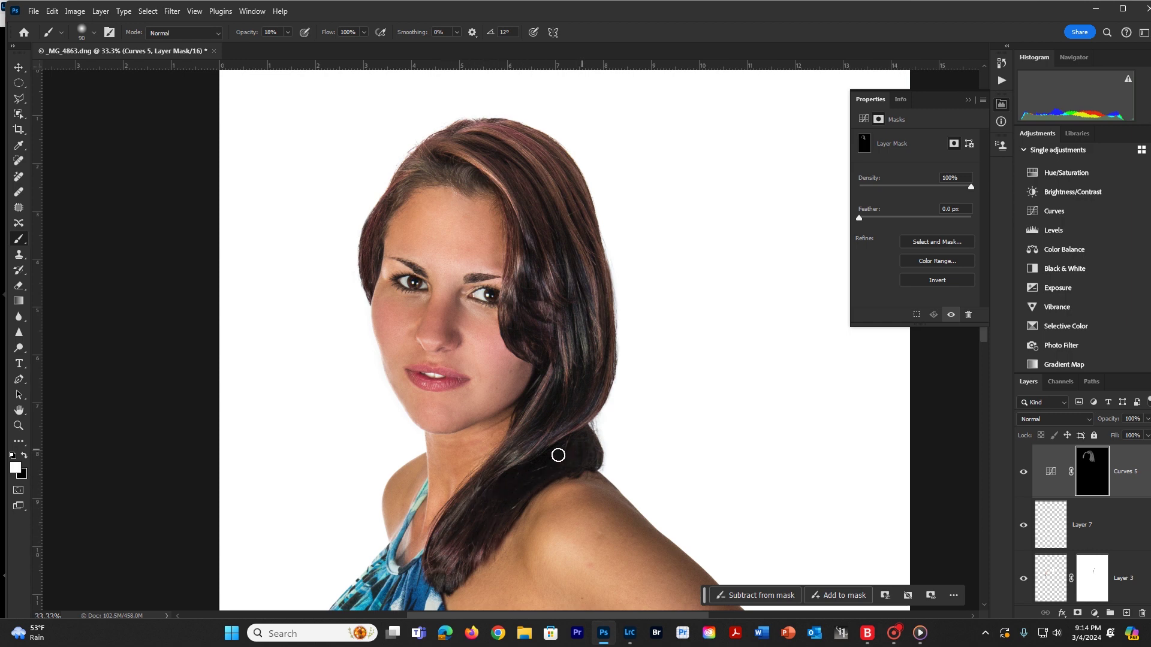
{"action": "left_click_drag", "start_coordinate": [589, 448], "coordinate": [505, 496]}
{"action": "key", "text": "bracketright"}
{"action": "key", "text": "bracketright"}
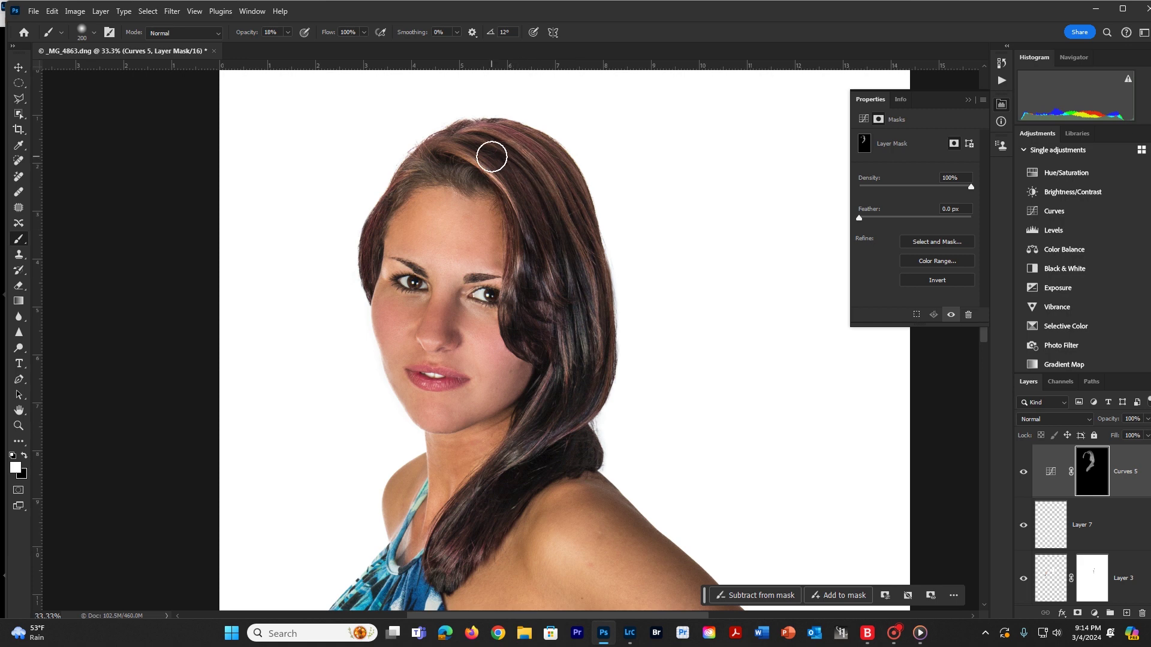
{"action": "mouse_move", "coordinate": [492, 156]}
{"action": "left_mouse_down"}
{"action": "mouse_move", "coordinate": [450, 147]}
{"action": "mouse_move", "coordinate": [496, 149]}
{"action": "mouse_move", "coordinate": [561, 201]}
{"action": "mouse_move", "coordinate": [503, 142]}
{"action": "left_mouse_up"}
- Group the layers from Curves 5 down to Layer 6 under the name Hair, and delete Layer 1 beneath the group
{"action": "scroll", "coordinate": [1090, 520], "scroll_direction": "down", "scroll_amount": 5}
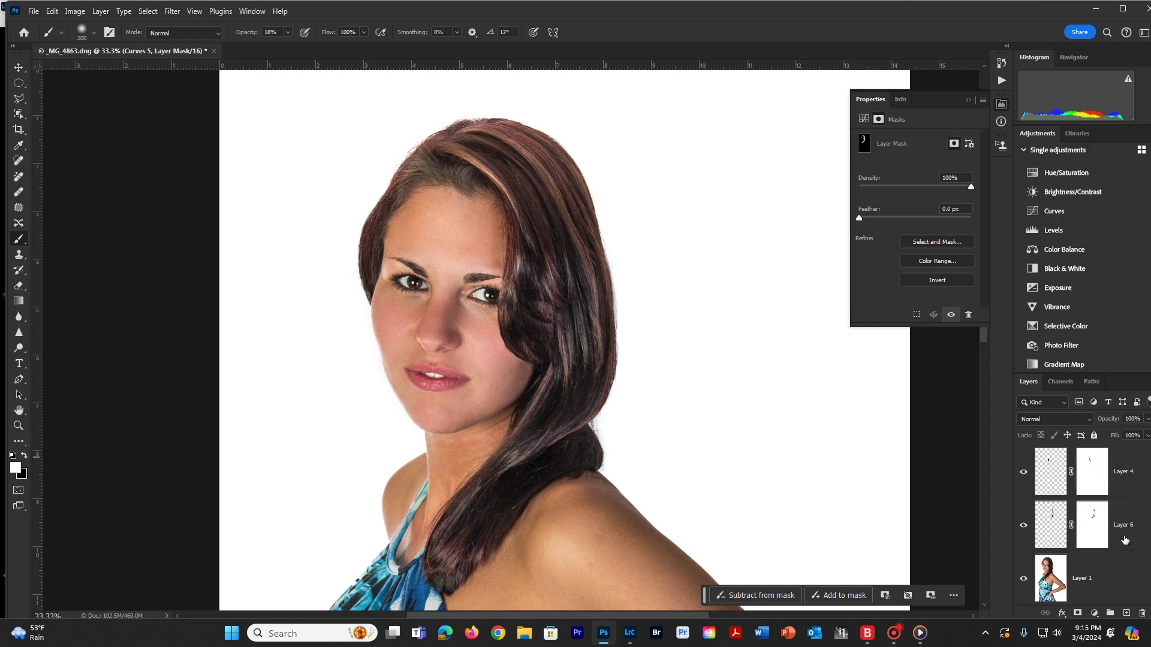
{"action": "left_click", "coordinate": [1124, 540], "text": "shift"}
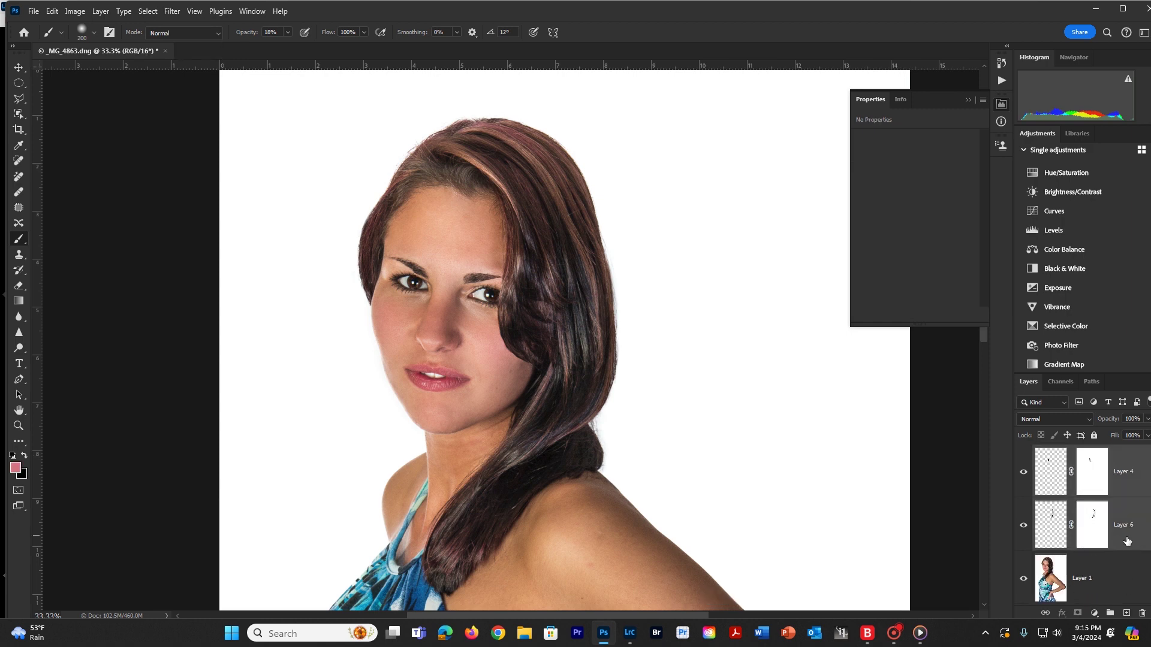
{"action": "left_click_drag", "start_coordinate": [1127, 543], "coordinate": [1112, 609]}
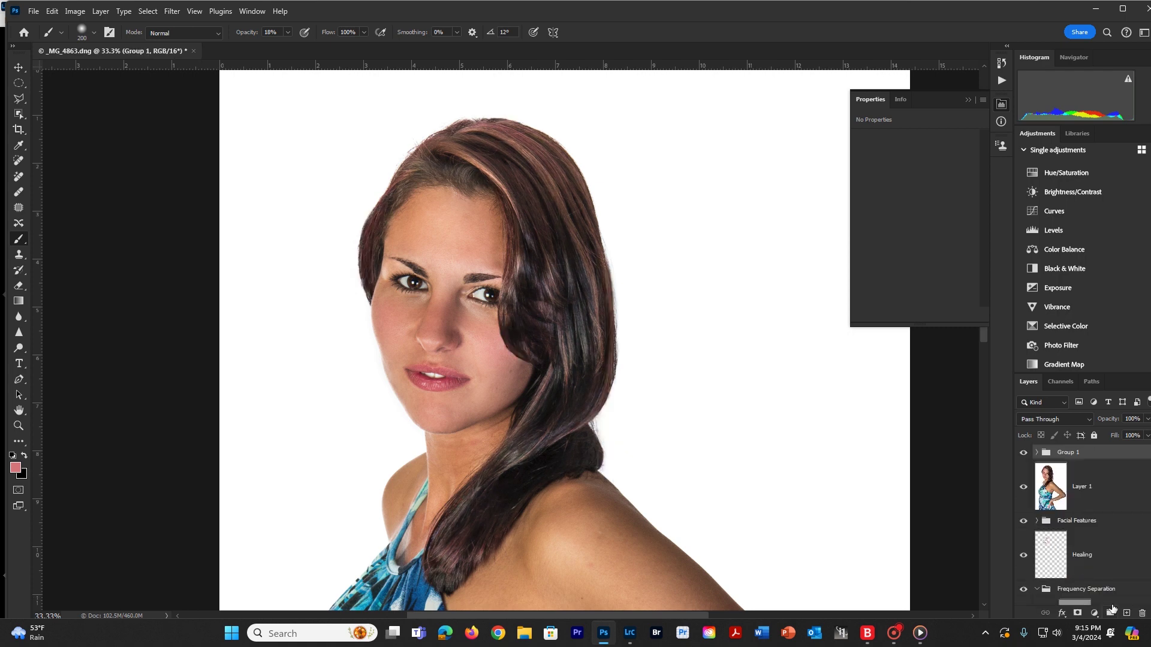
{"action": "double_click", "coordinate": [1070, 452]}
{"action": "left_click", "coordinate": [1112, 487]}
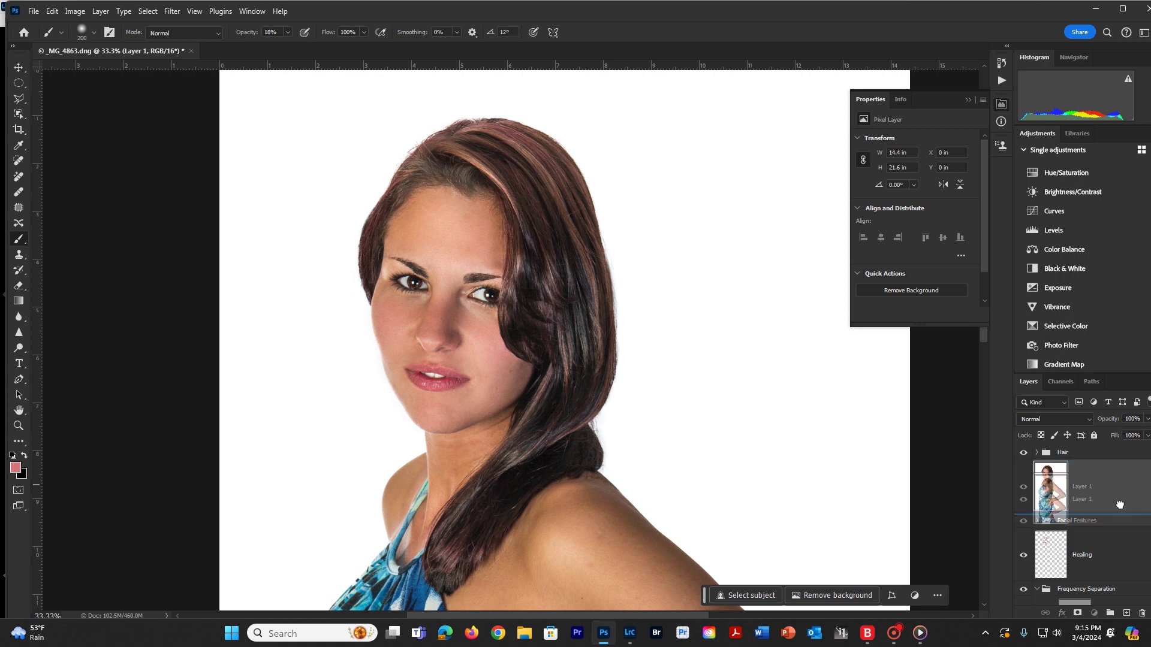
{"action": "key", "text": "Delete"}
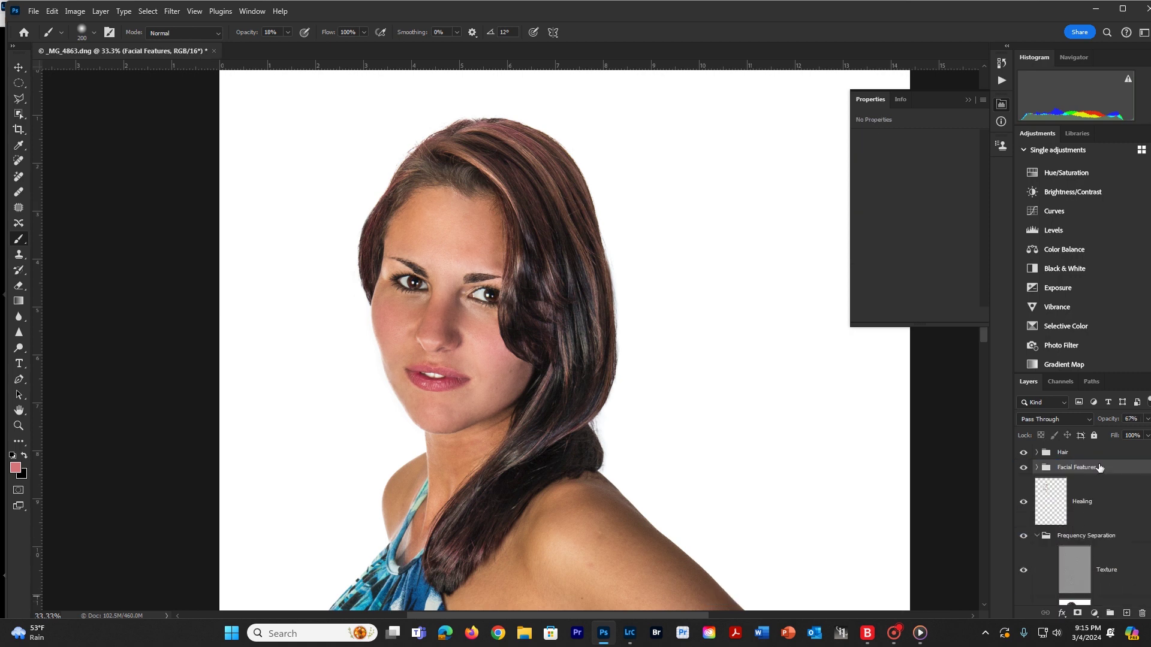